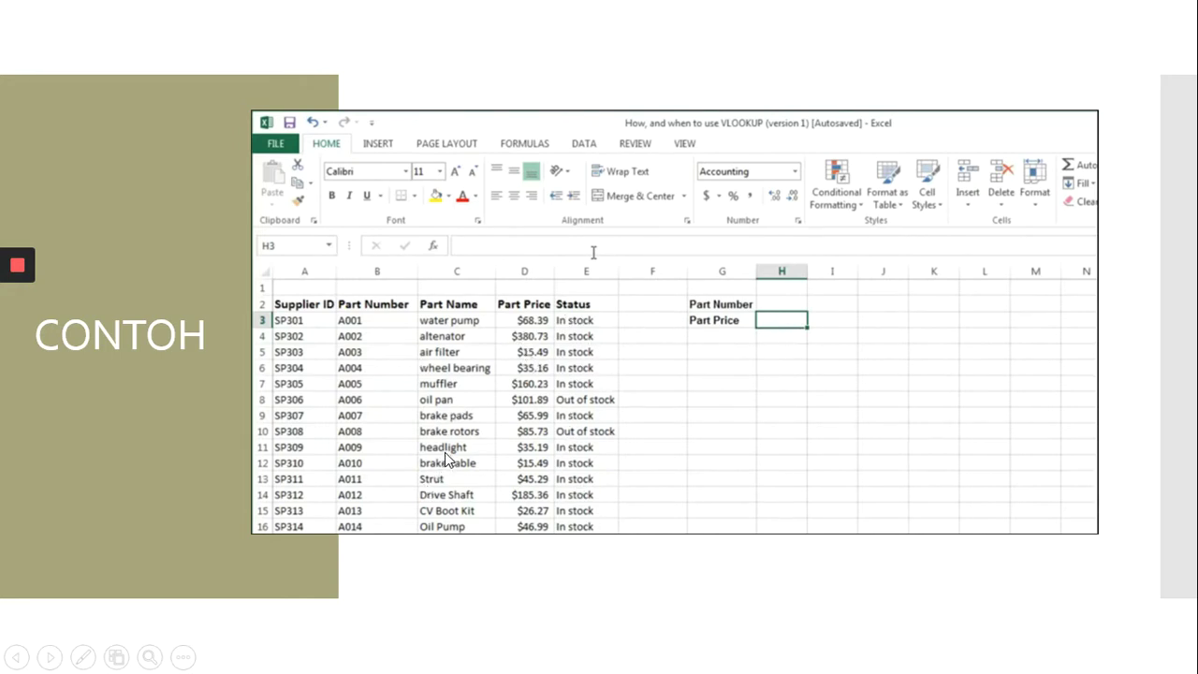
pyautogui.click(522, 451)
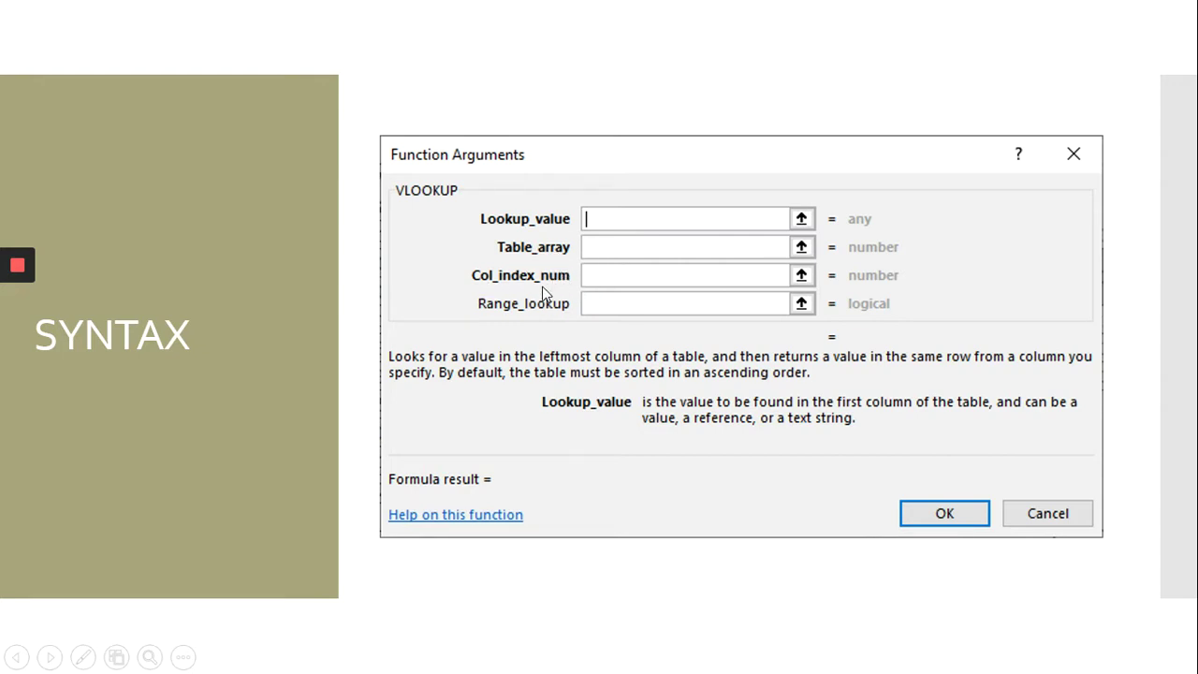
pyautogui.rightClick(659, 282)
pyautogui.click(715, 309)
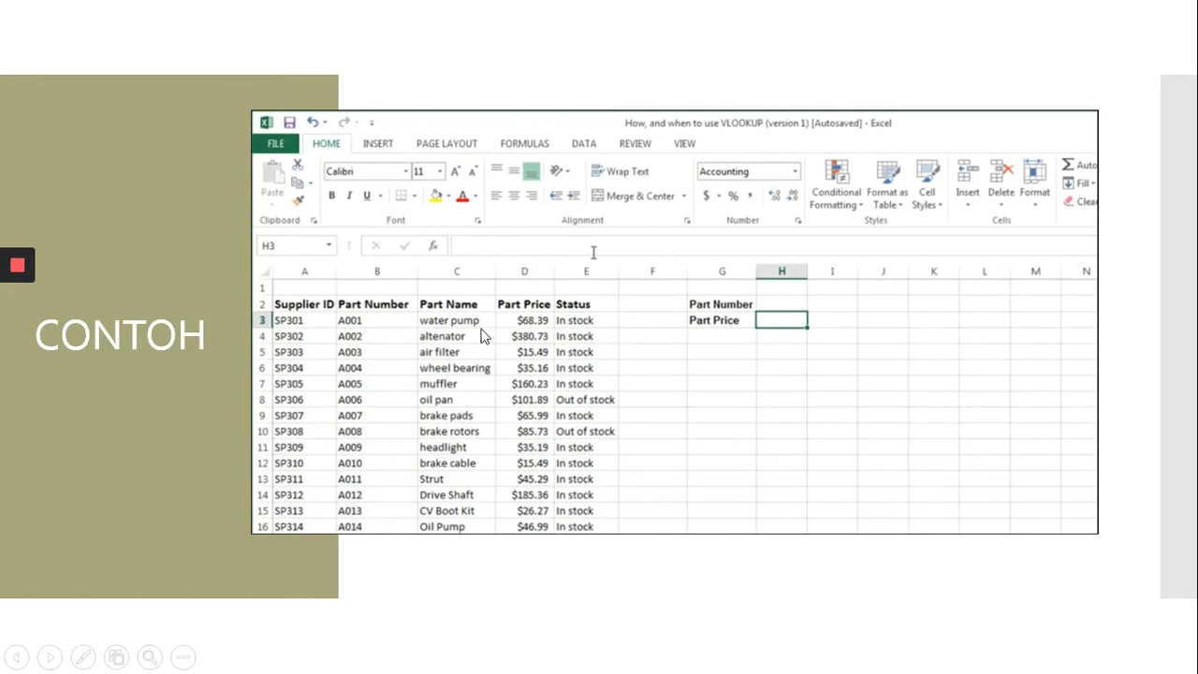
pyautogui.click(365, 332)
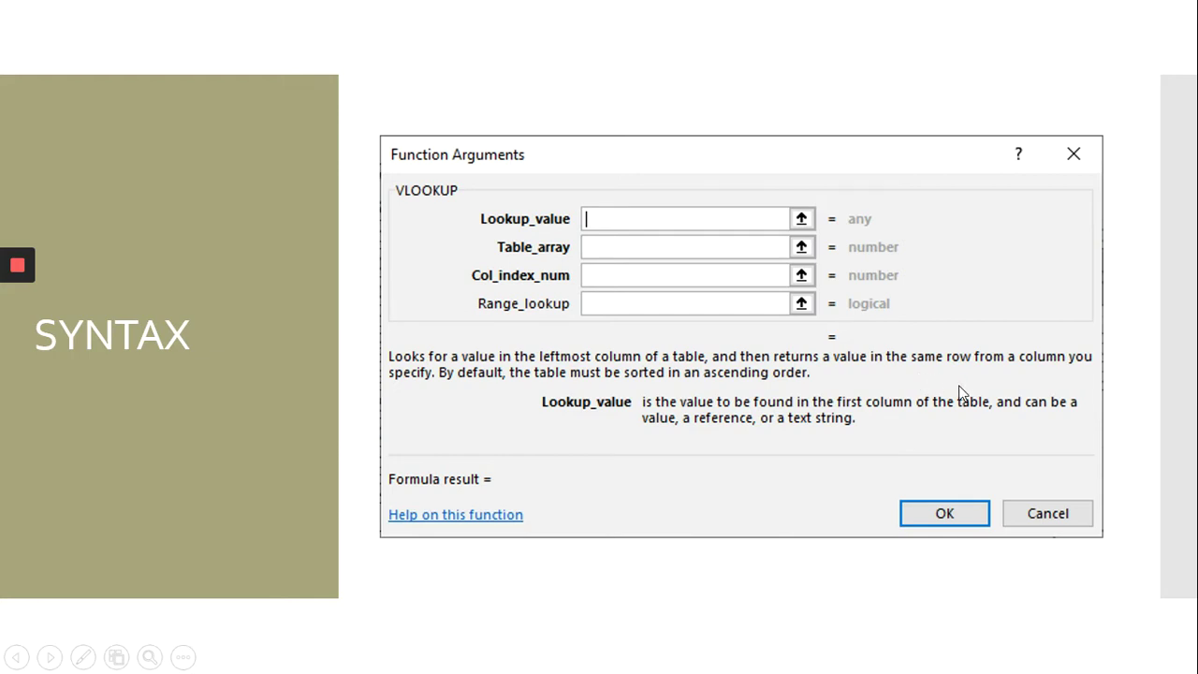
# Step: Switch to the LATIHAN.xlsx workbook in Excel and show the first U.POKOK PER-JAM cell on the Latihan 4 sheet
pyautogui.hotkey('alt', 'Tab')
pyautogui.hotkey('alt', 'Tab')
pyautogui.hotkey('alt', 'Tab')
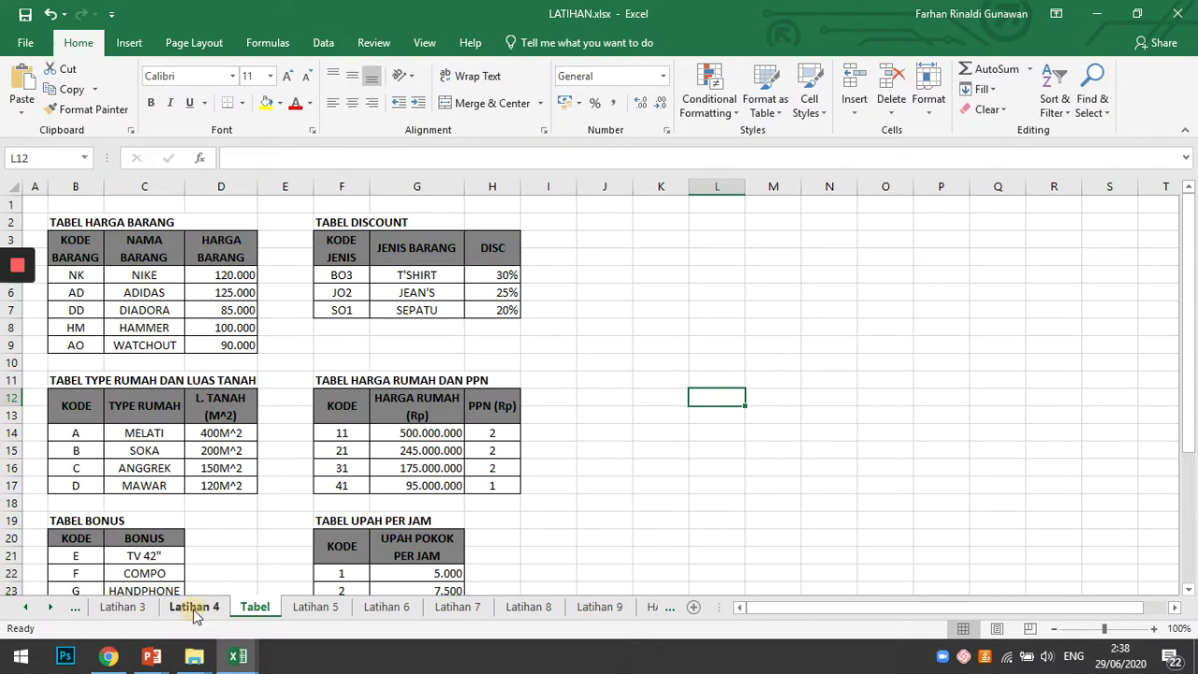
pyautogui.click(194, 608)
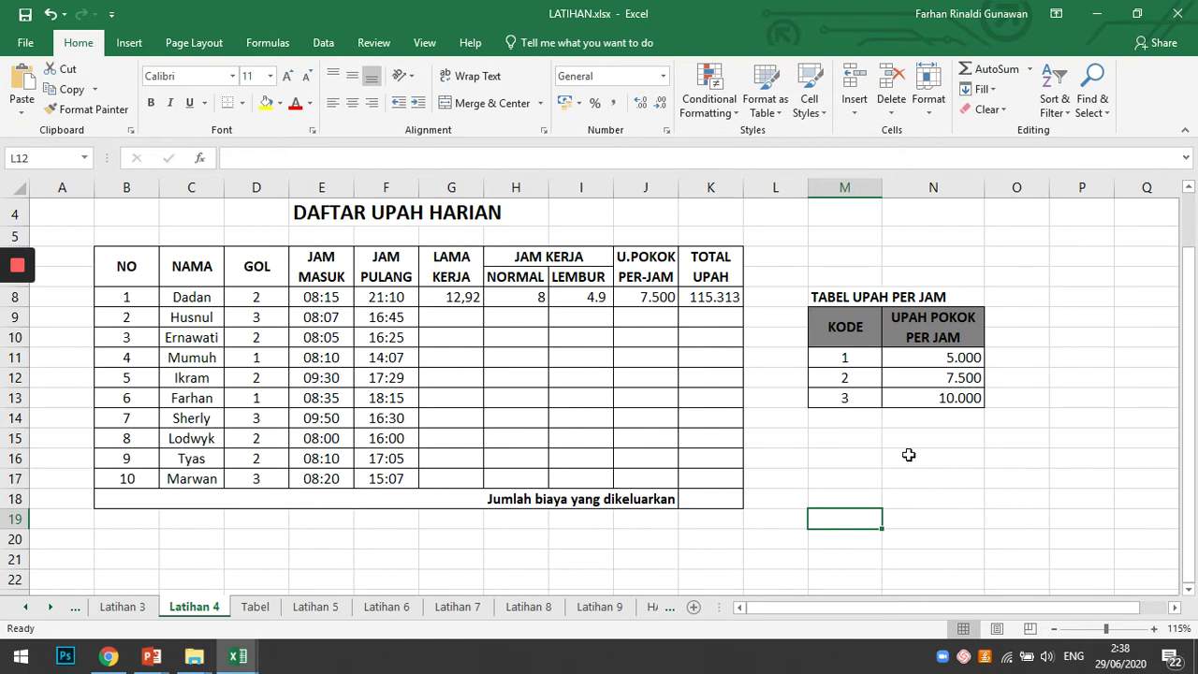
pyautogui.click(646, 299)
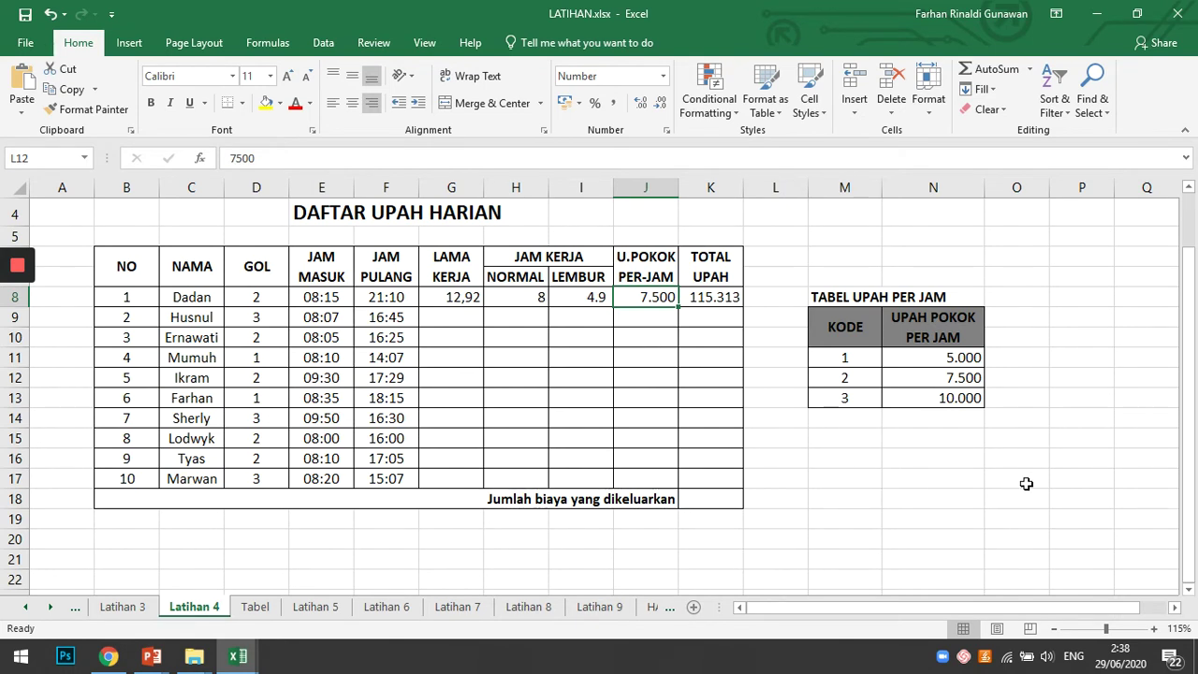
# Step: Enter the labels KODE in M17 and UPAH in M18, below the hourly wage table
pyautogui.click(840, 479)
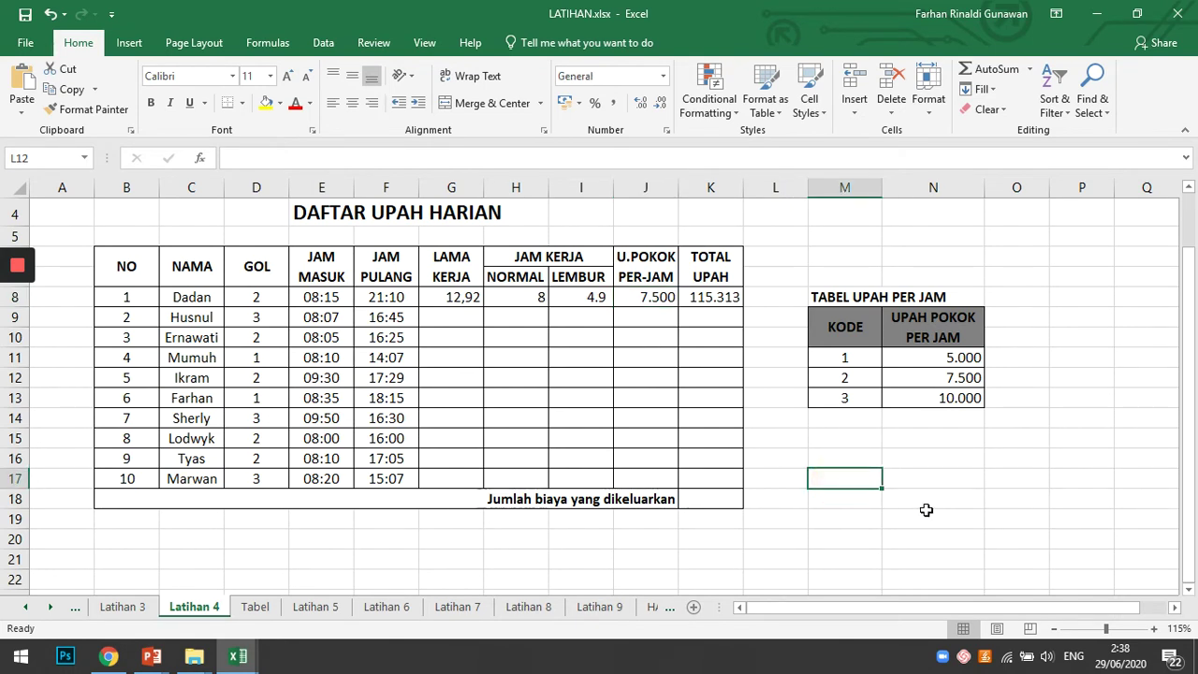
pyautogui.write('KODE')
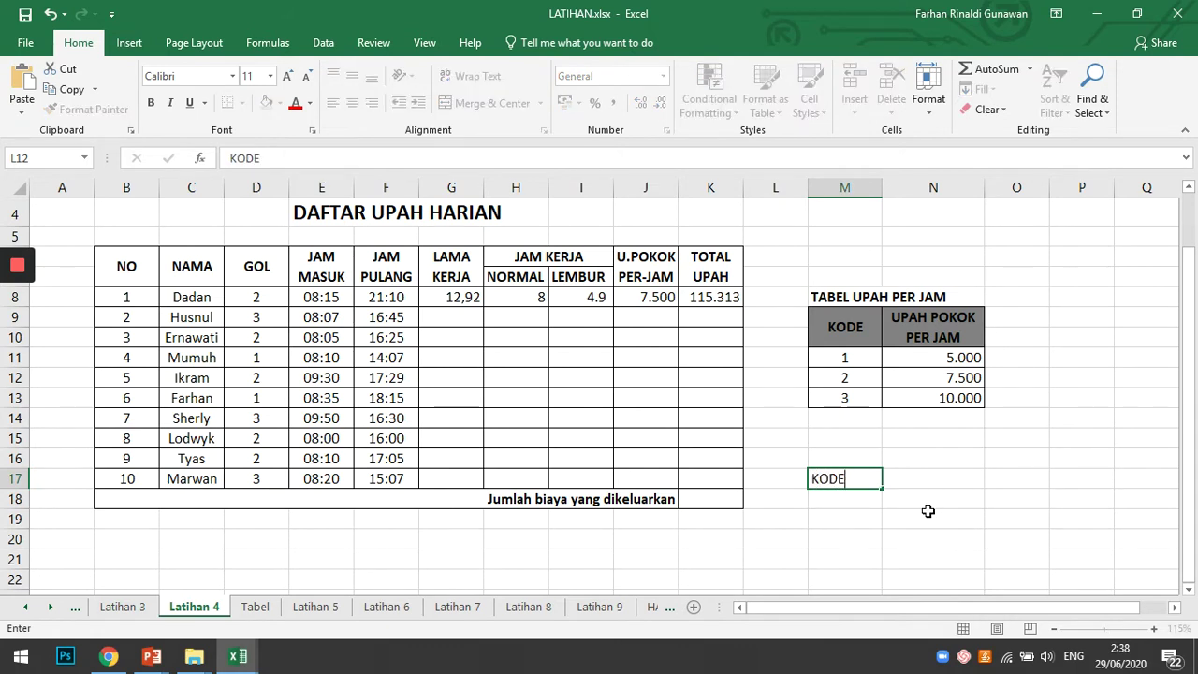
pyautogui.press('Tab')
pyautogui.press('Down')
pyautogui.press('Left')
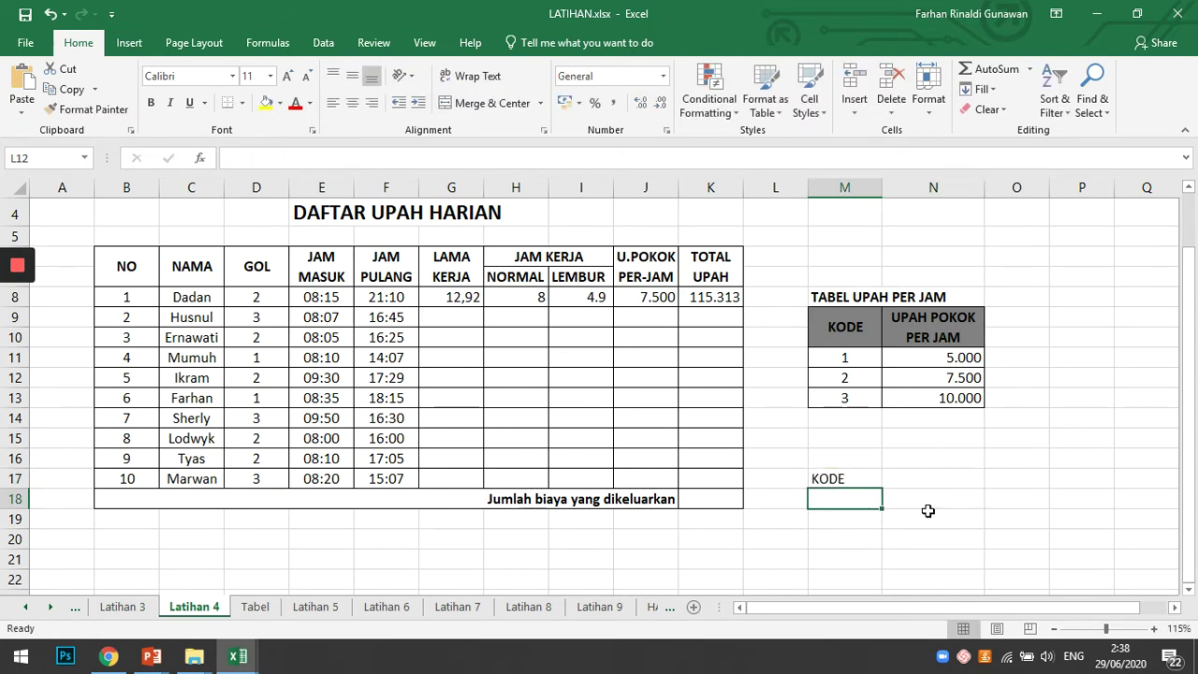
pyautogui.write('UPAH')
pyautogui.press('Return')
pyautogui.press('Up')
pyautogui.press('Up')
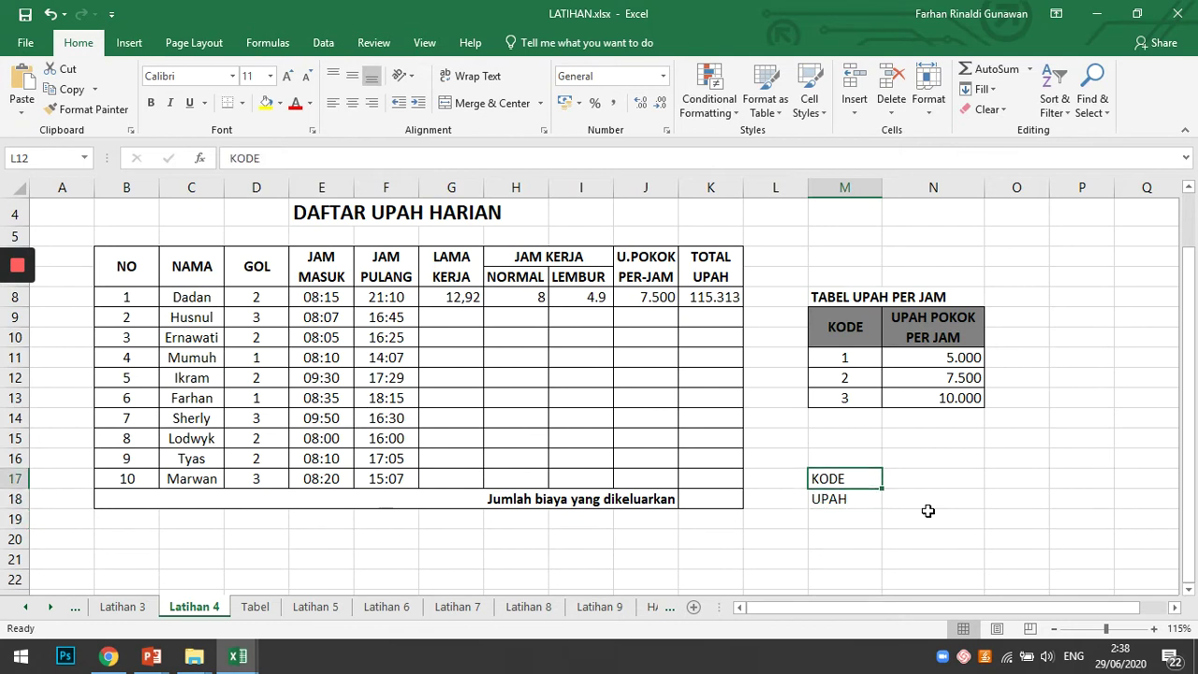
# Step: Start a VLOOKUP formula in N18 beside UPAH, with N17 as the lookup value
pyautogui.press('Right')
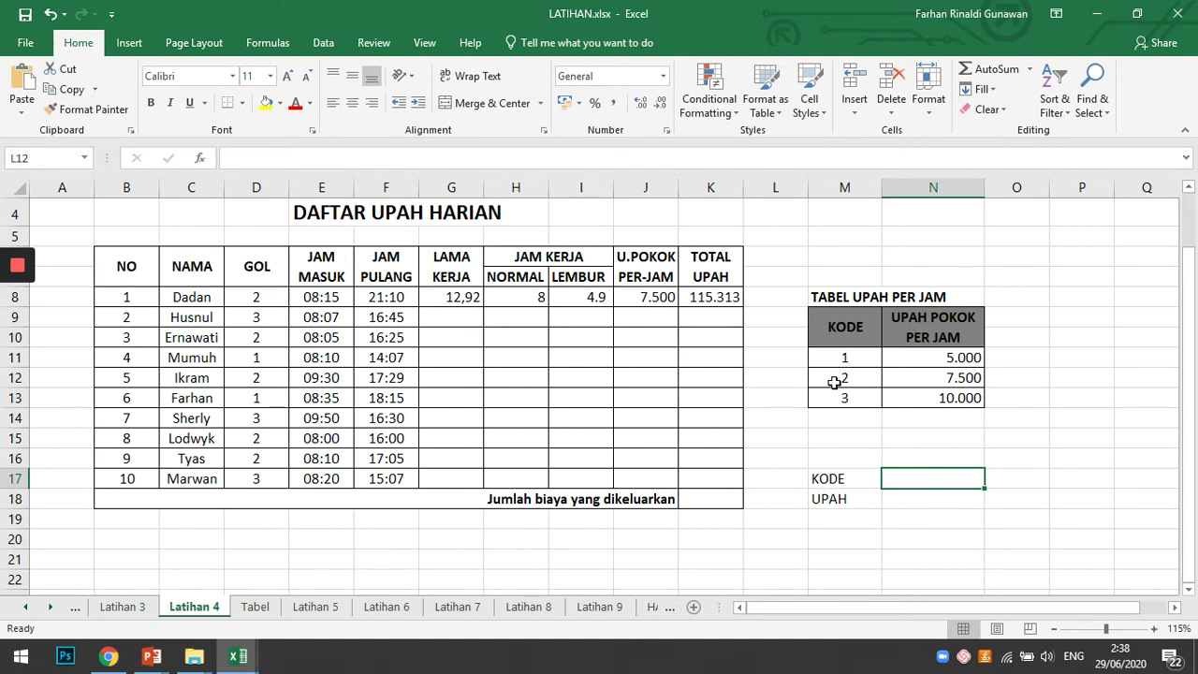
pyautogui.click(917, 501)
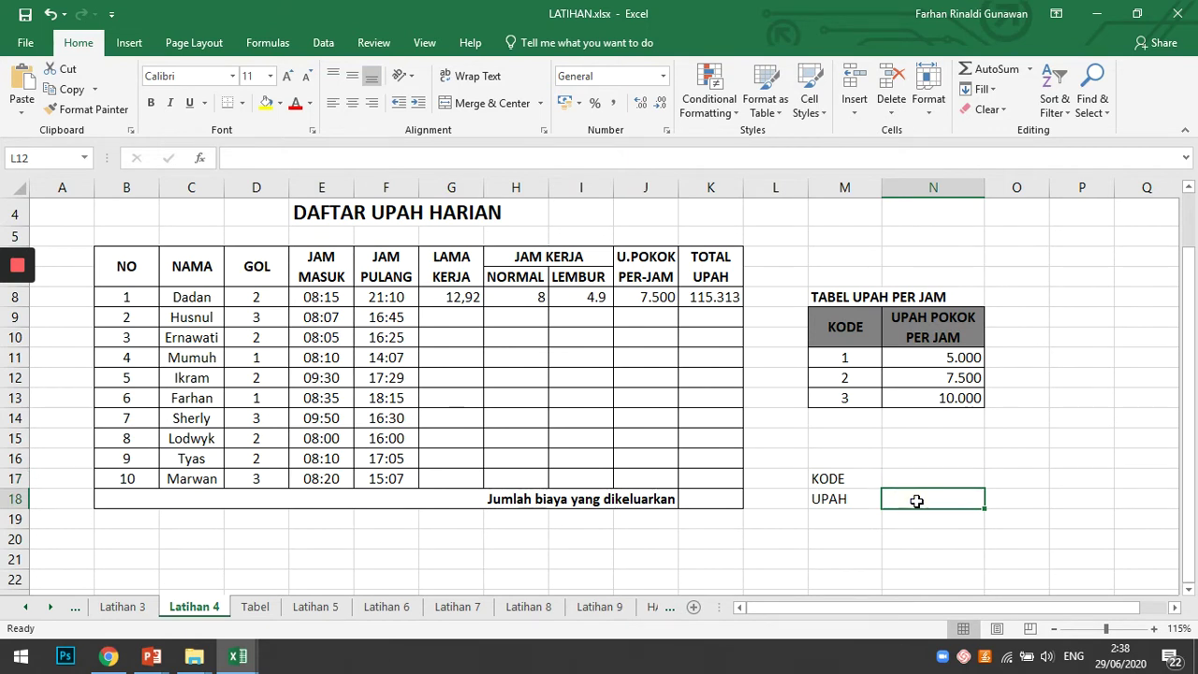
pyautogui.write('=VLOKK')
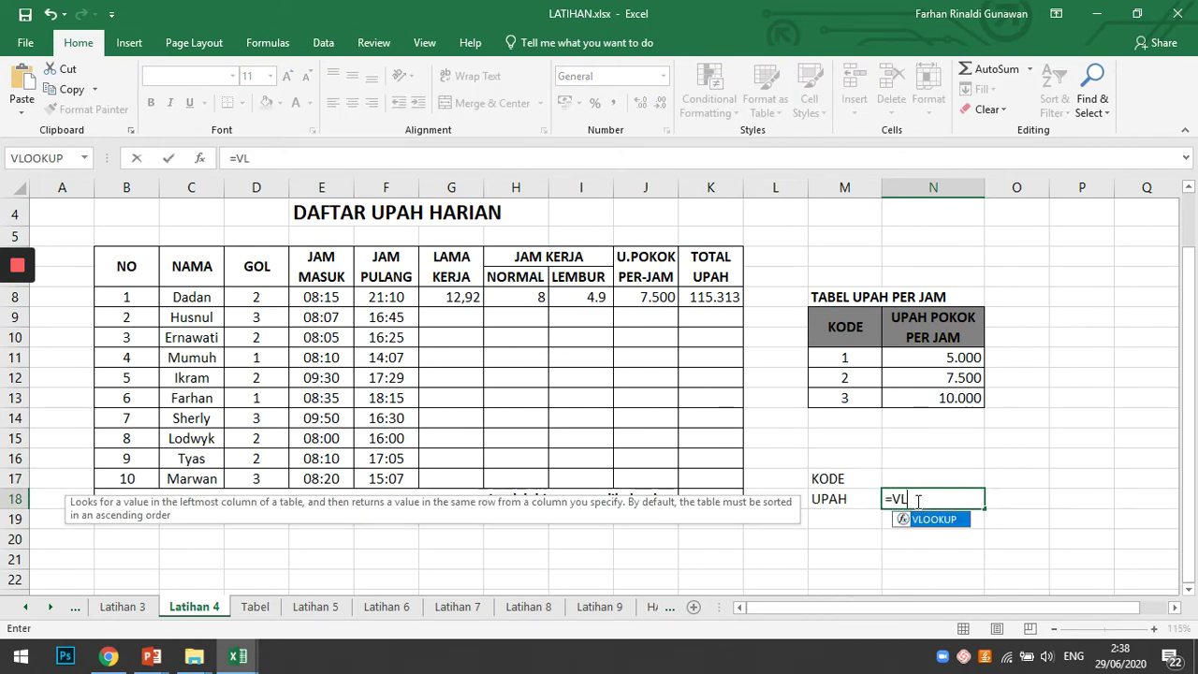
pyautogui.press('BackSpace')
pyautogui.press('BackSpace')
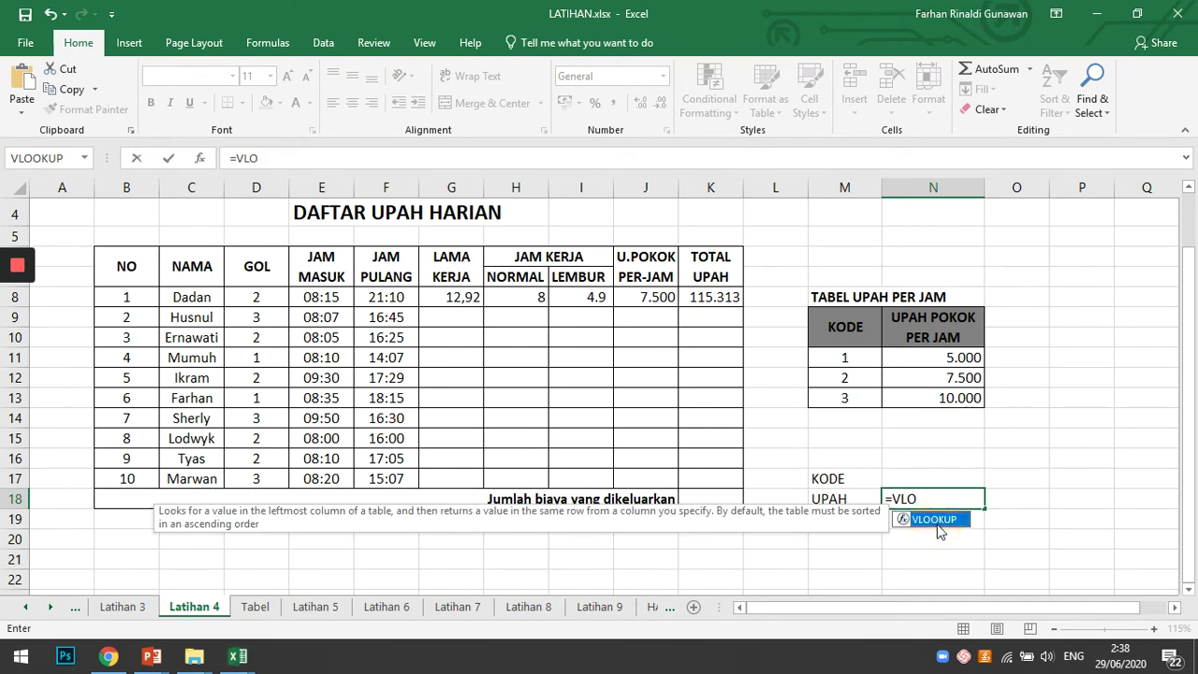
pyautogui.doubleClick(937, 520)
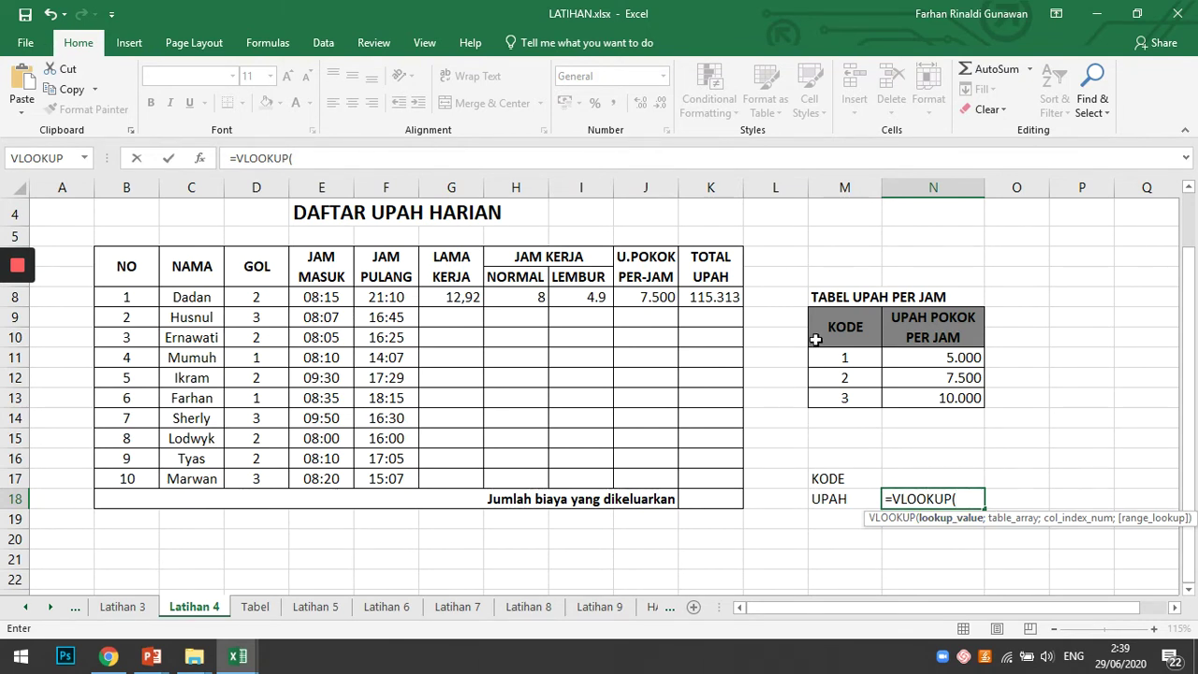
pyautogui.click(922, 475)
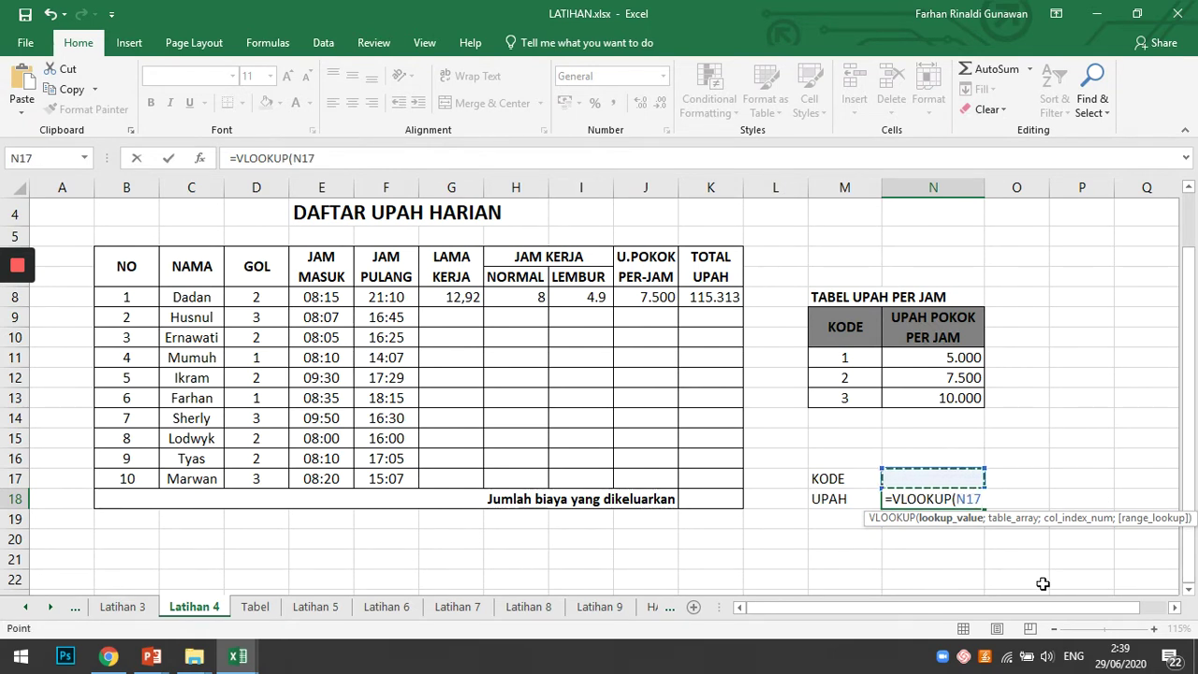
pyautogui.write(';')
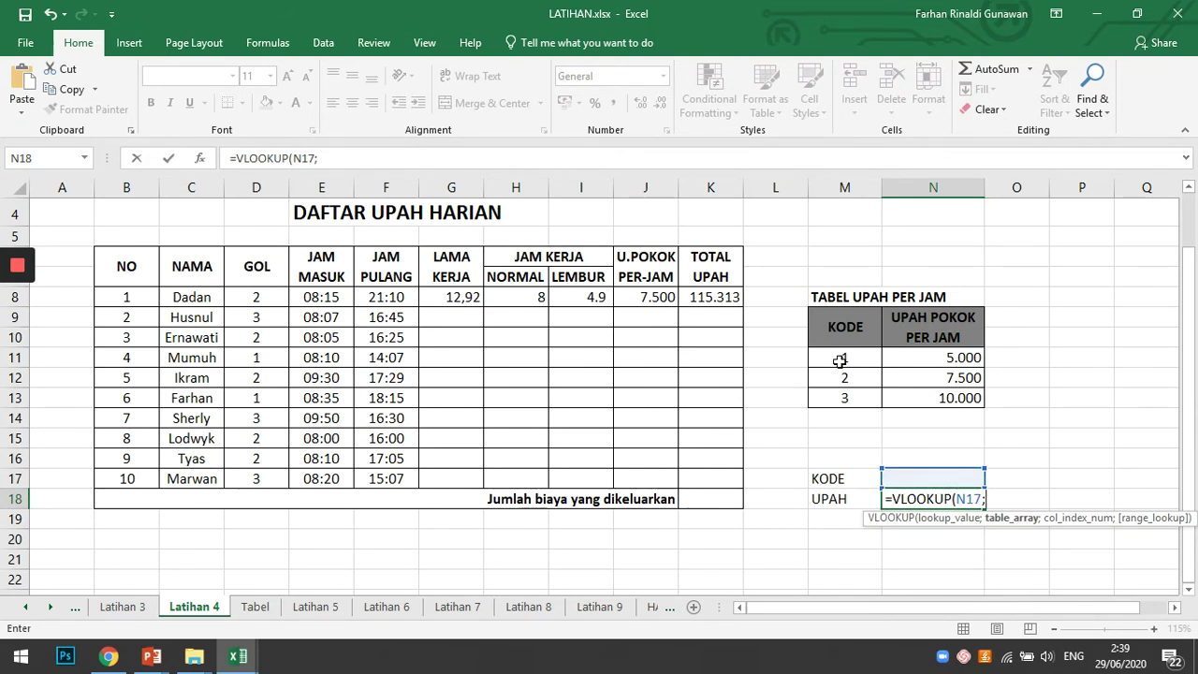
# Step: Complete the N18 formula as =VLOOKUP(N17;M11:N13;FALSE), using the hourly wage table's data as the table array
pyautogui.moveTo(843, 360); pyautogui.dragTo(923, 395)
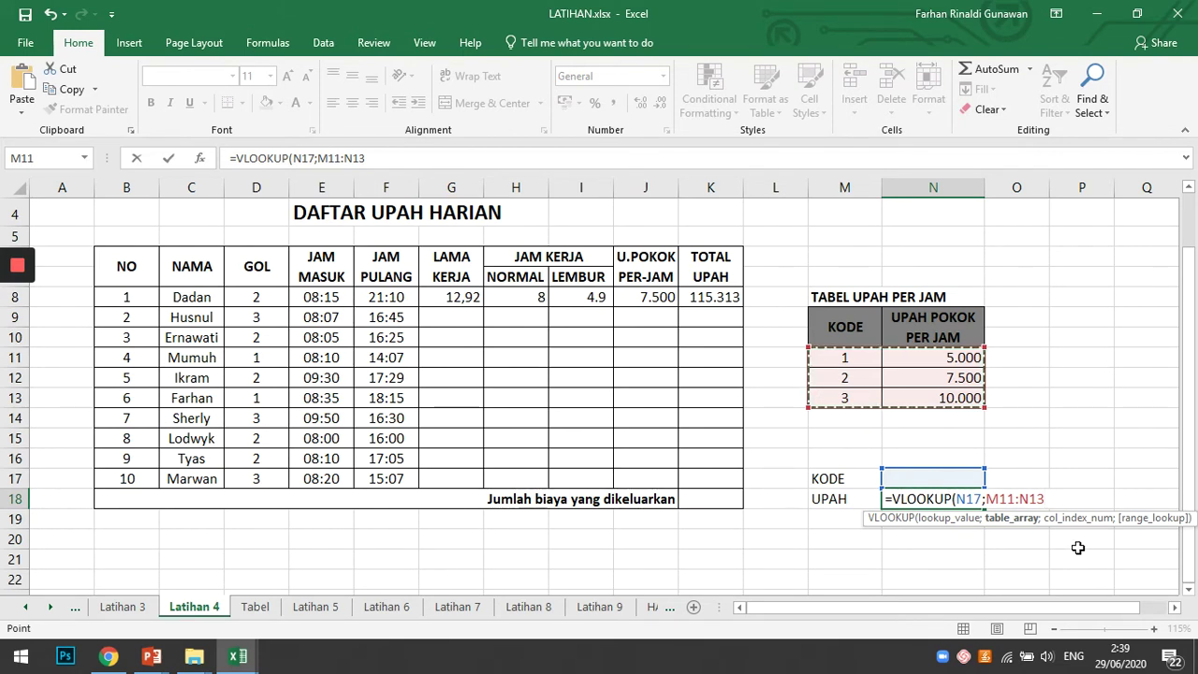
pyautogui.write(';')
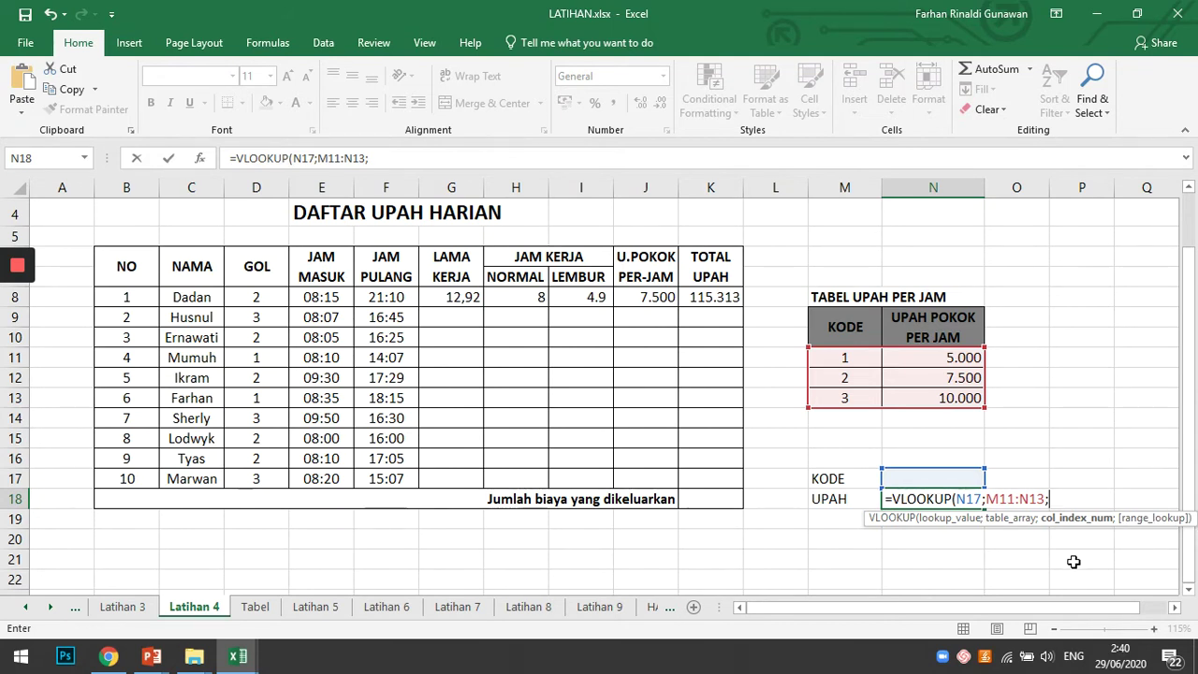
pyautogui.write('FALSE')
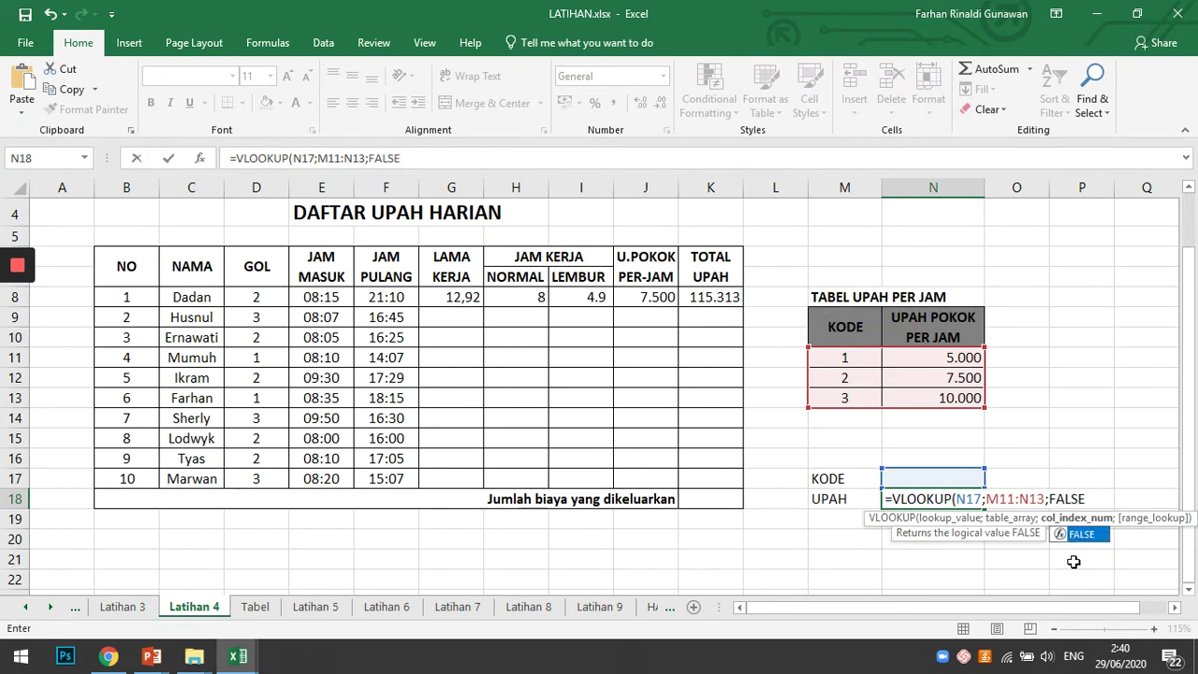
pyautogui.write(')')
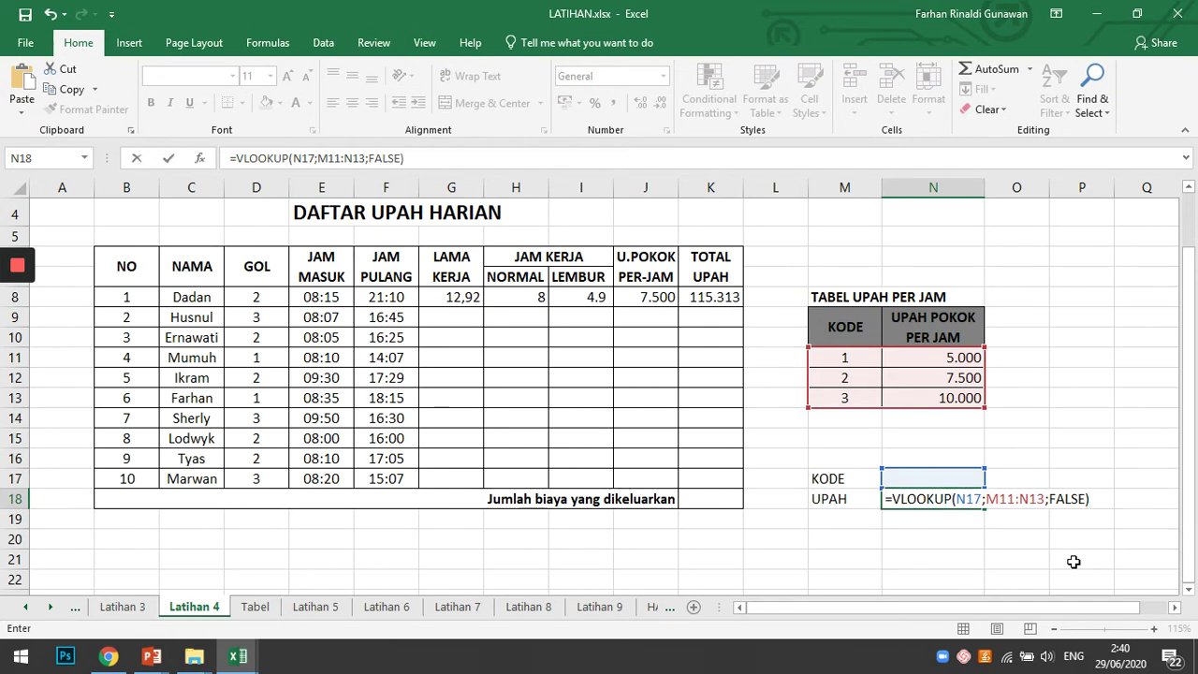
pyautogui.press('Return')
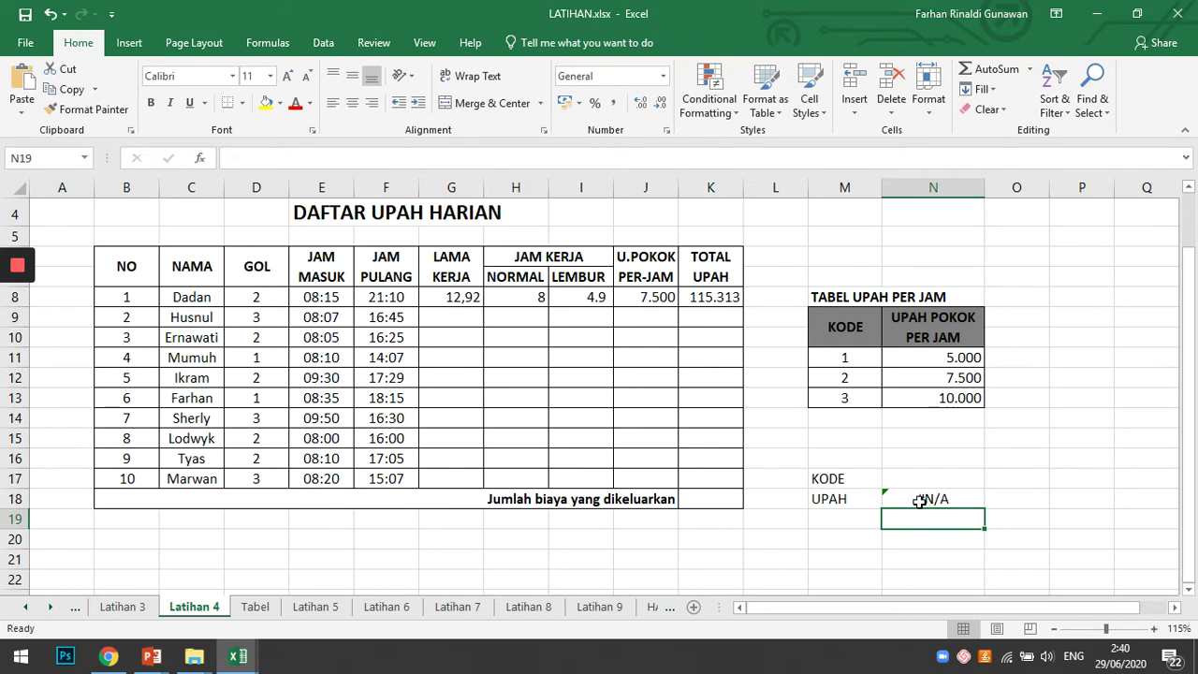
# Step: Enter 1 as the lookup code in N17 beside KODE
pyautogui.click(936, 475)
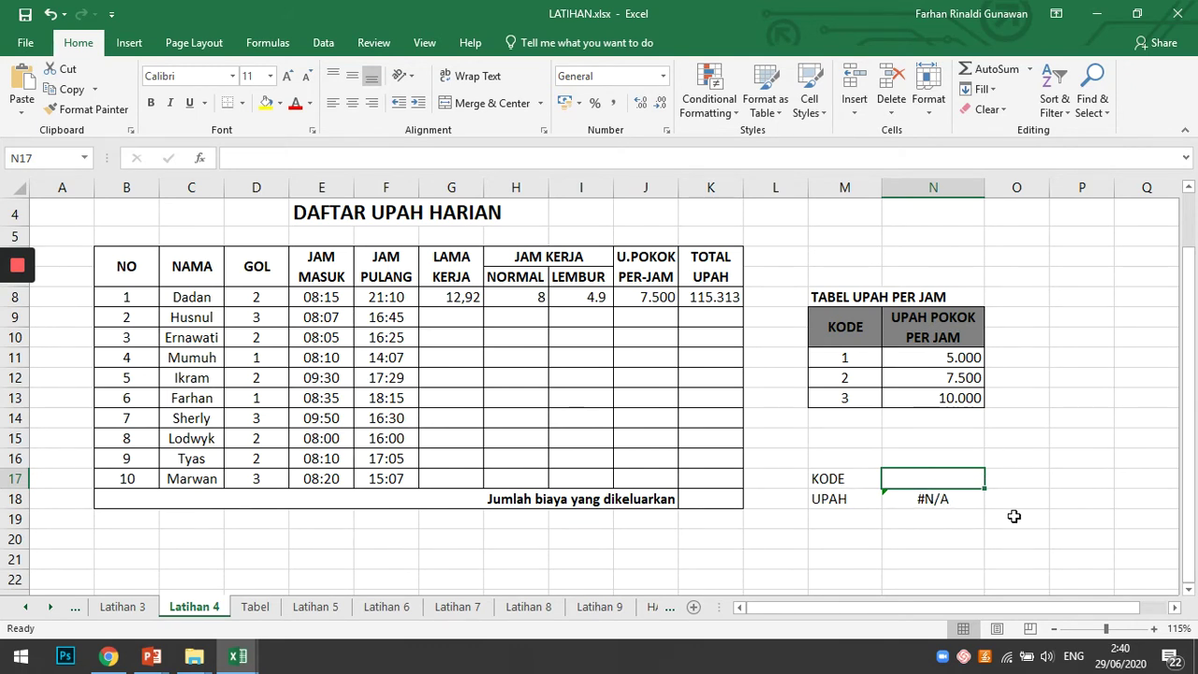
pyautogui.write('1')
pyautogui.press('Return')
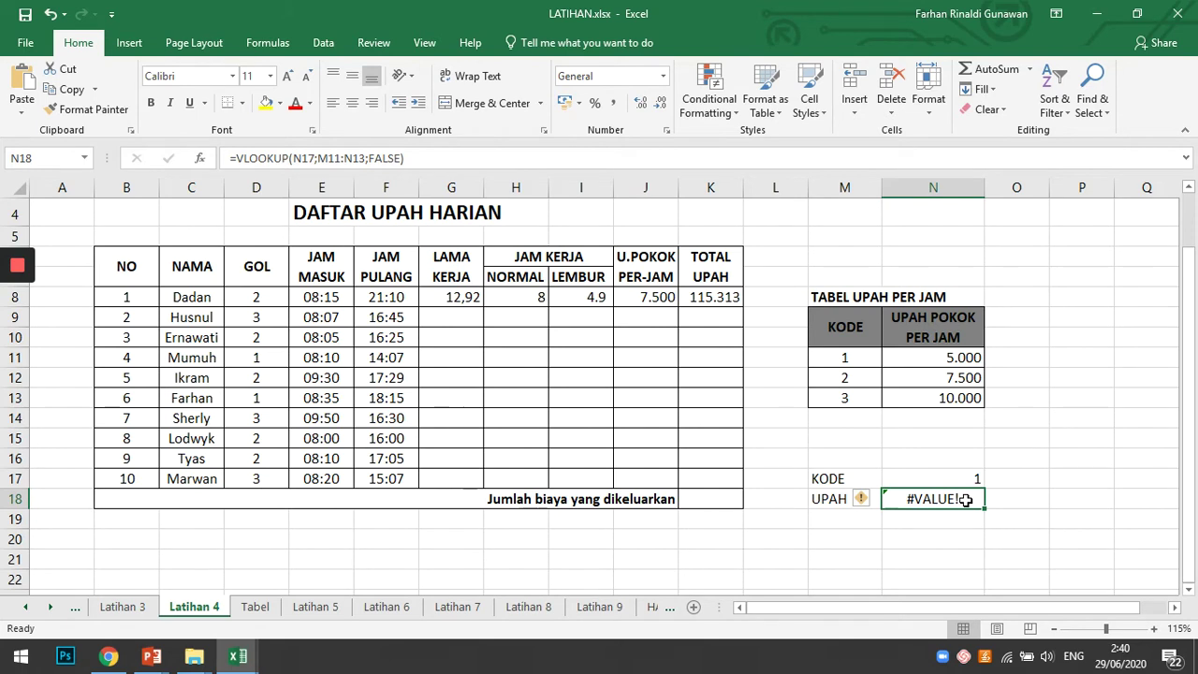
# Step: Re-enter the code 1 in M11, the first KODE cell of the hourly wage table
pyautogui.click(843, 359)
pyautogui.write('1')
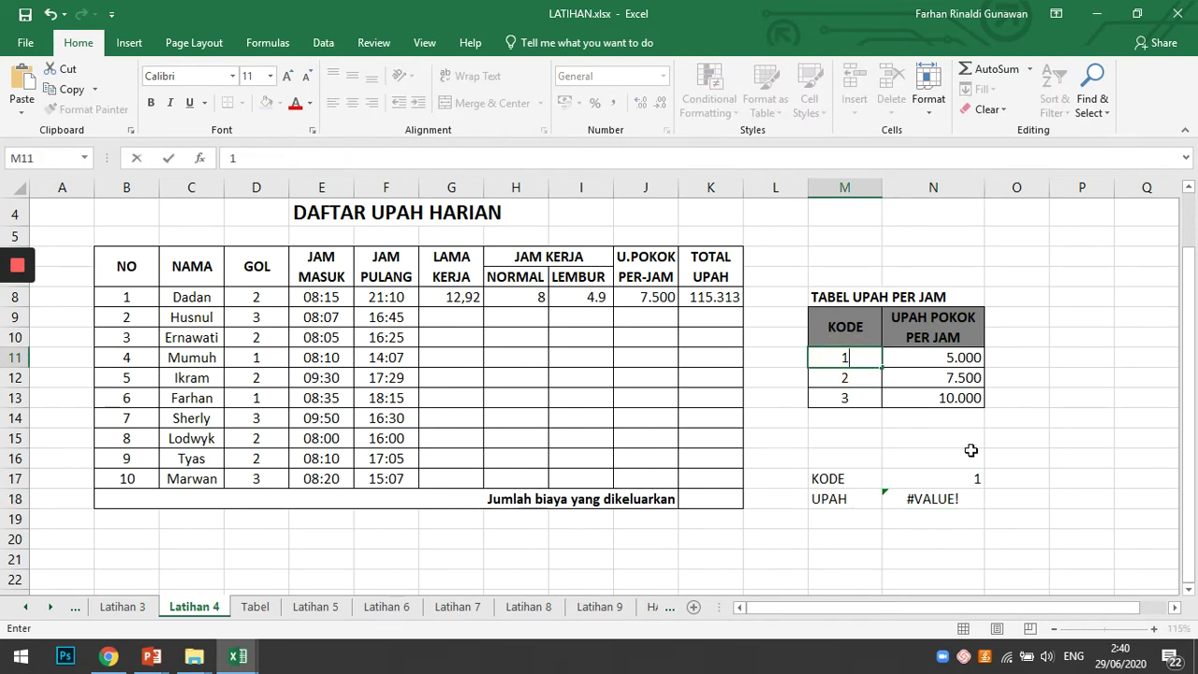
pyautogui.press('Return')
pyautogui.press('Return')
pyautogui.press('Return')
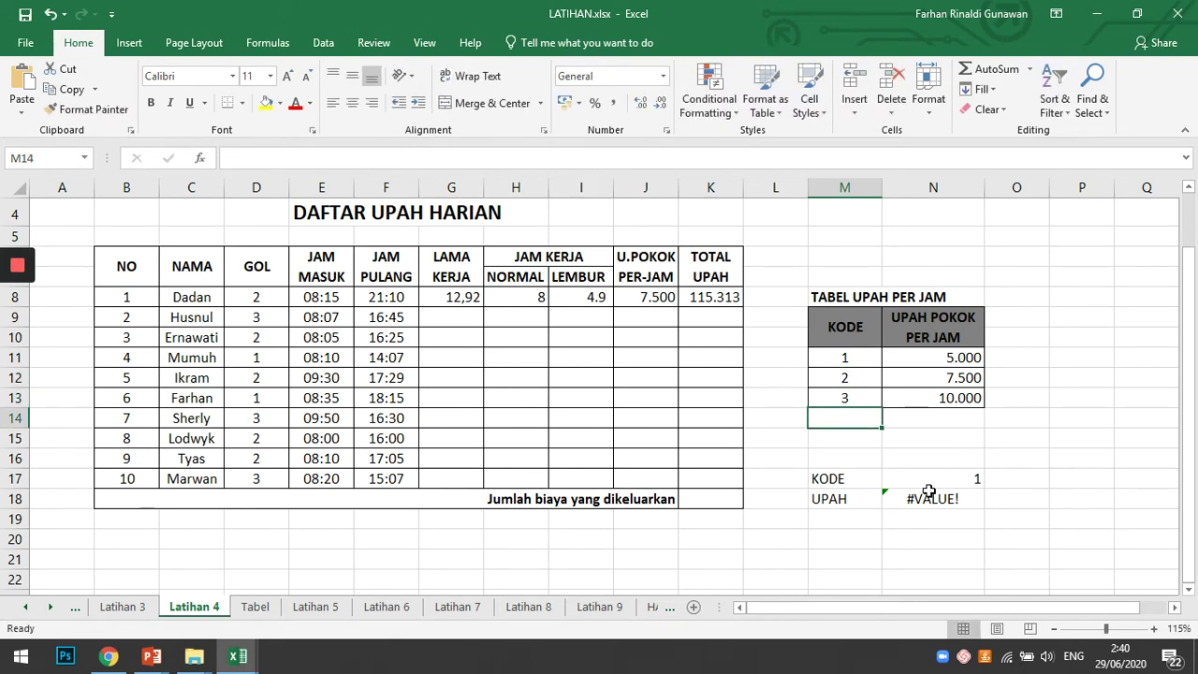
# Step: Correct the N18 formula to =VLOOKUP(N17;M11:N13;2;FALSE), adding column index 2 before the exact-match option
pyautogui.click(19, 309)
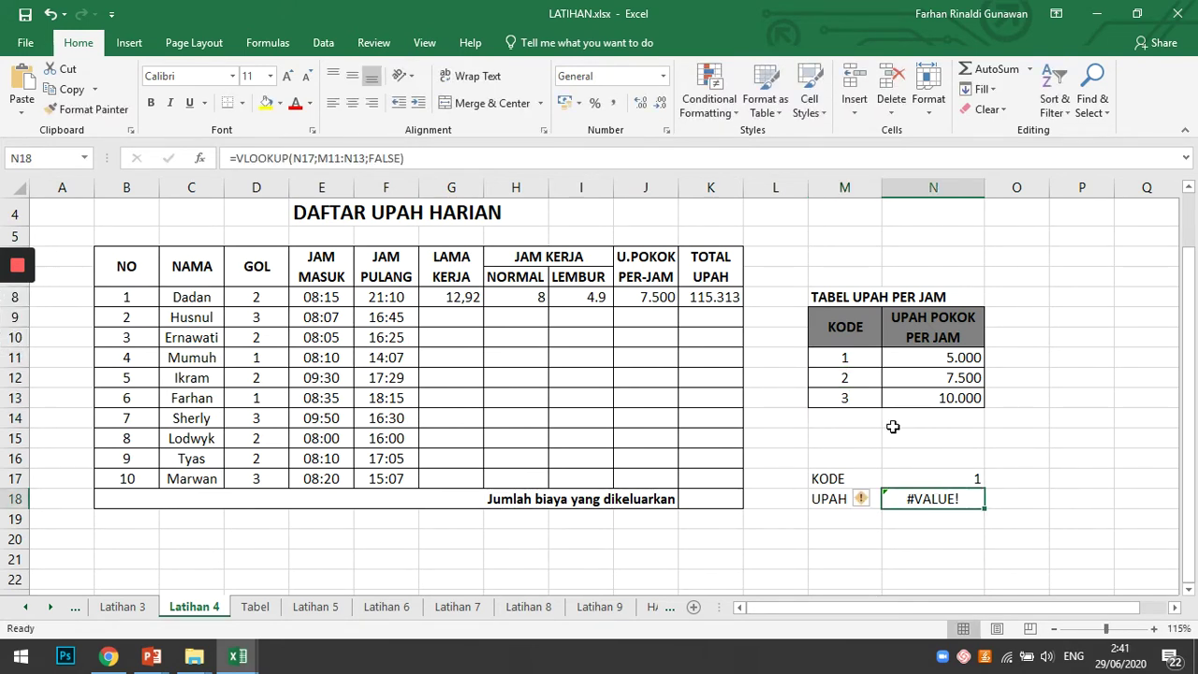
pyautogui.doubleClick(940, 499)
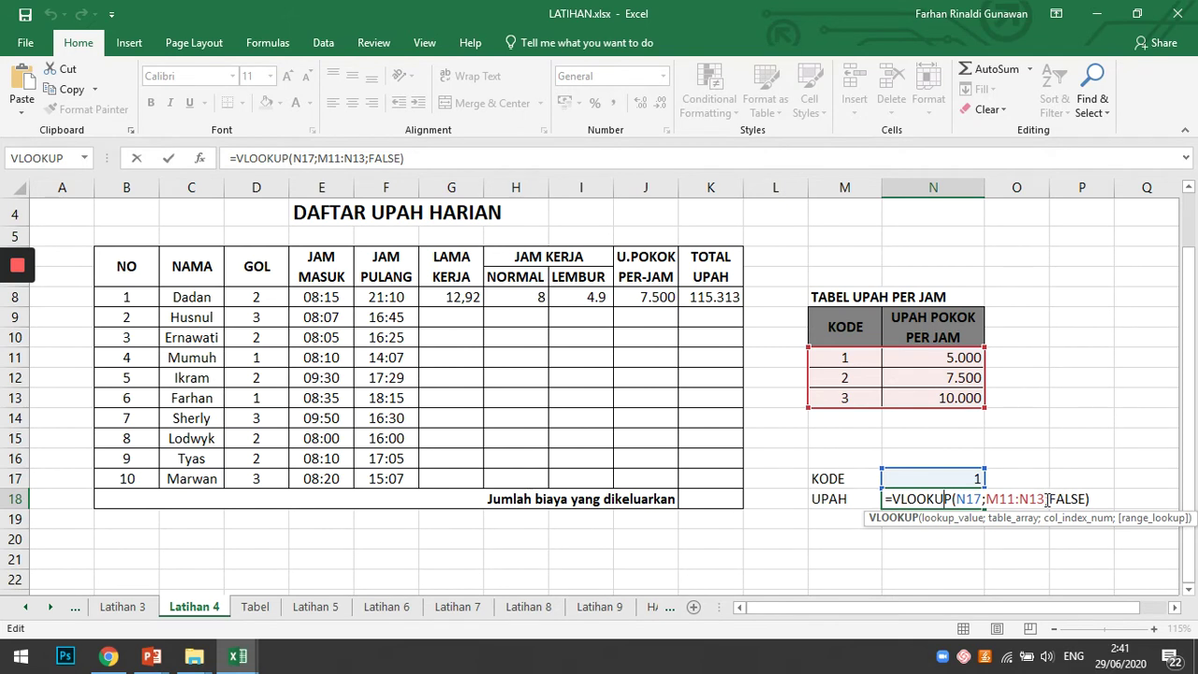
pyautogui.click(1050, 499)
pyautogui.moveTo(1052, 499); pyautogui.dragTo(1089, 499)
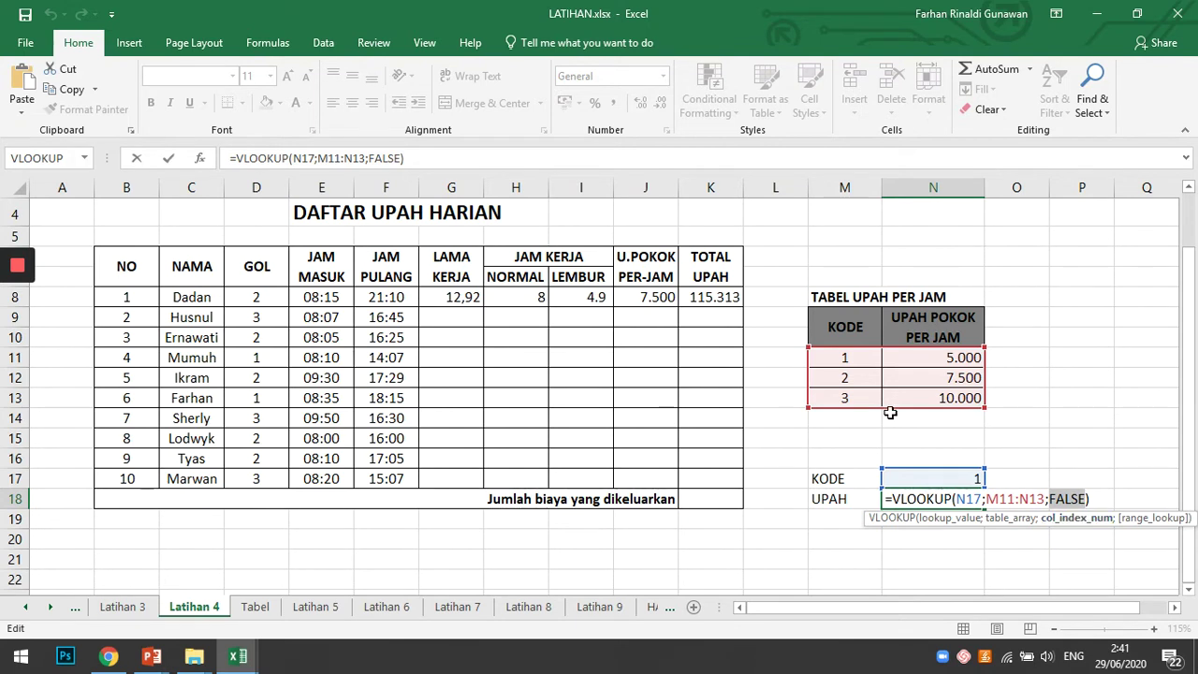
pyautogui.write('2')
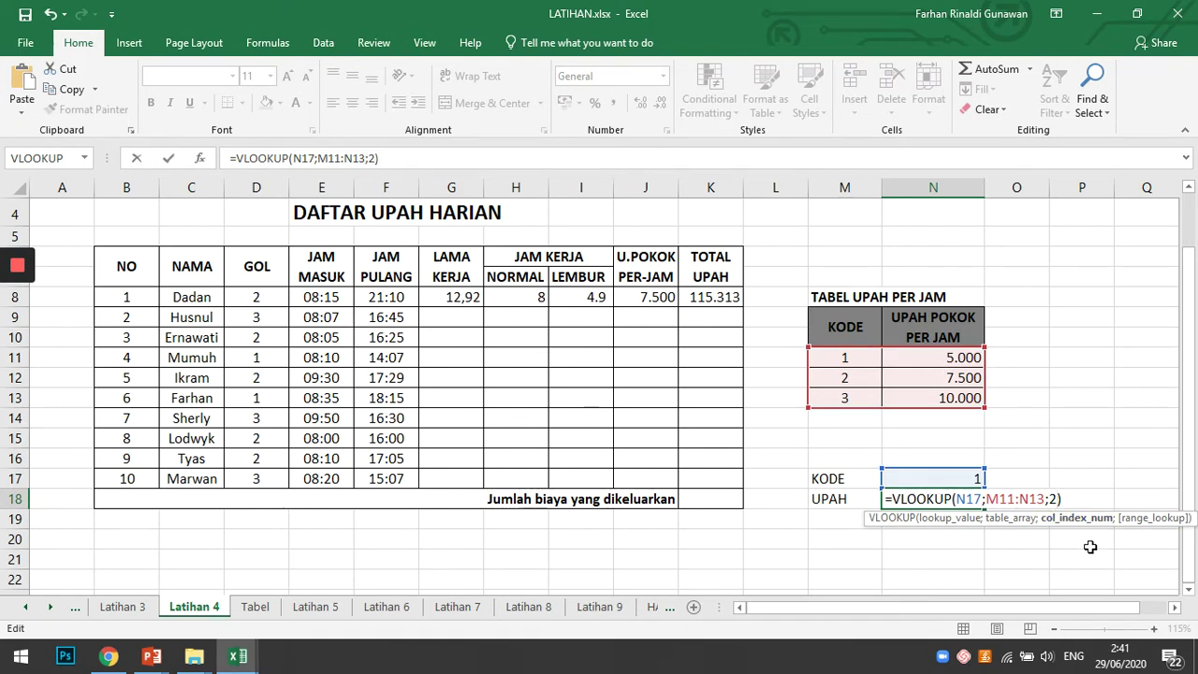
pyautogui.write(';')
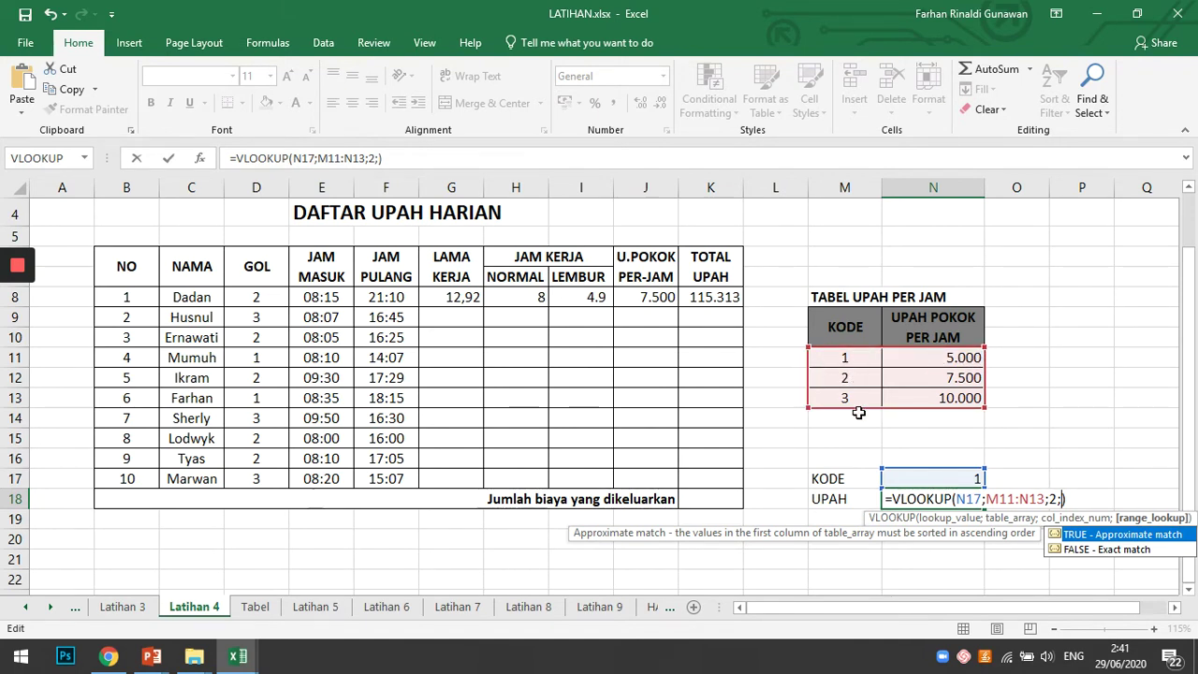
pyautogui.doubleClick(1083, 550)
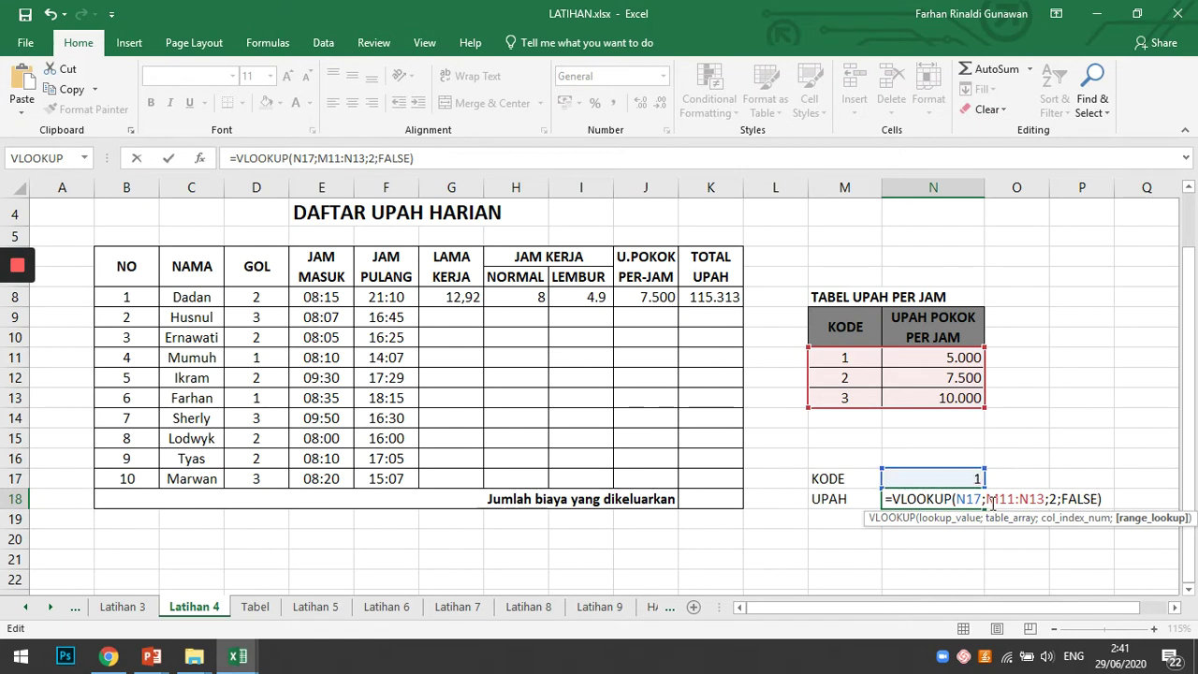
pyautogui.click(1001, 503)
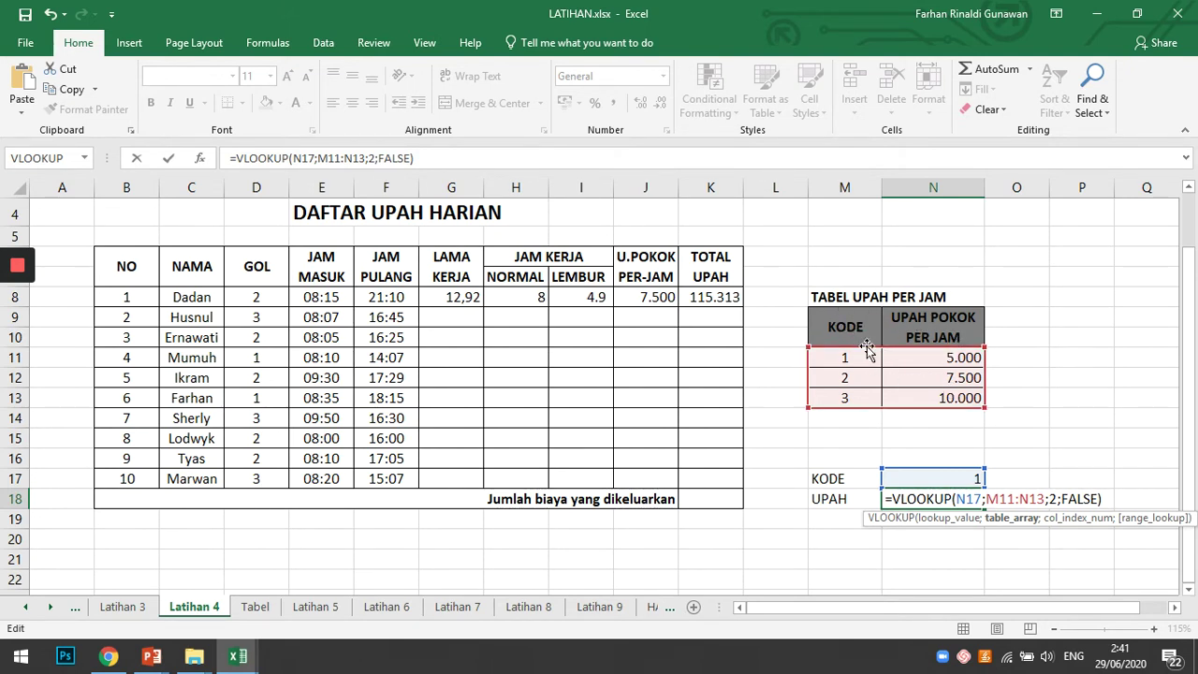
pyautogui.click(1052, 498)
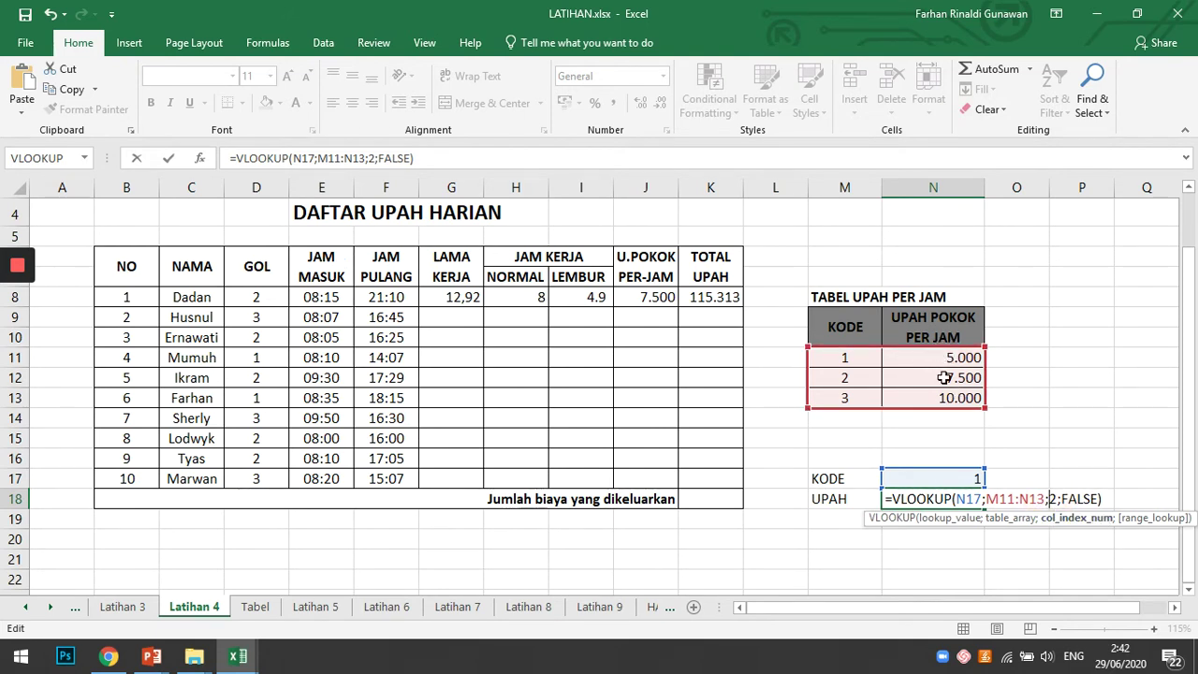
pyautogui.click(1082, 500)
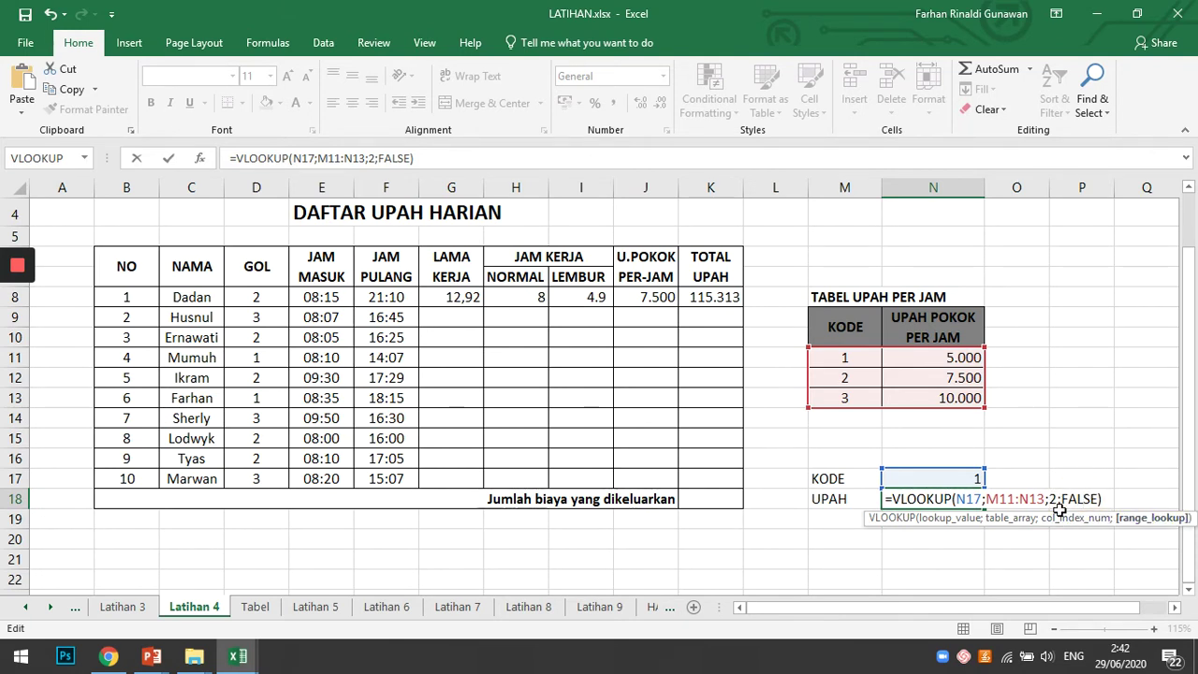
pyautogui.press('Return')
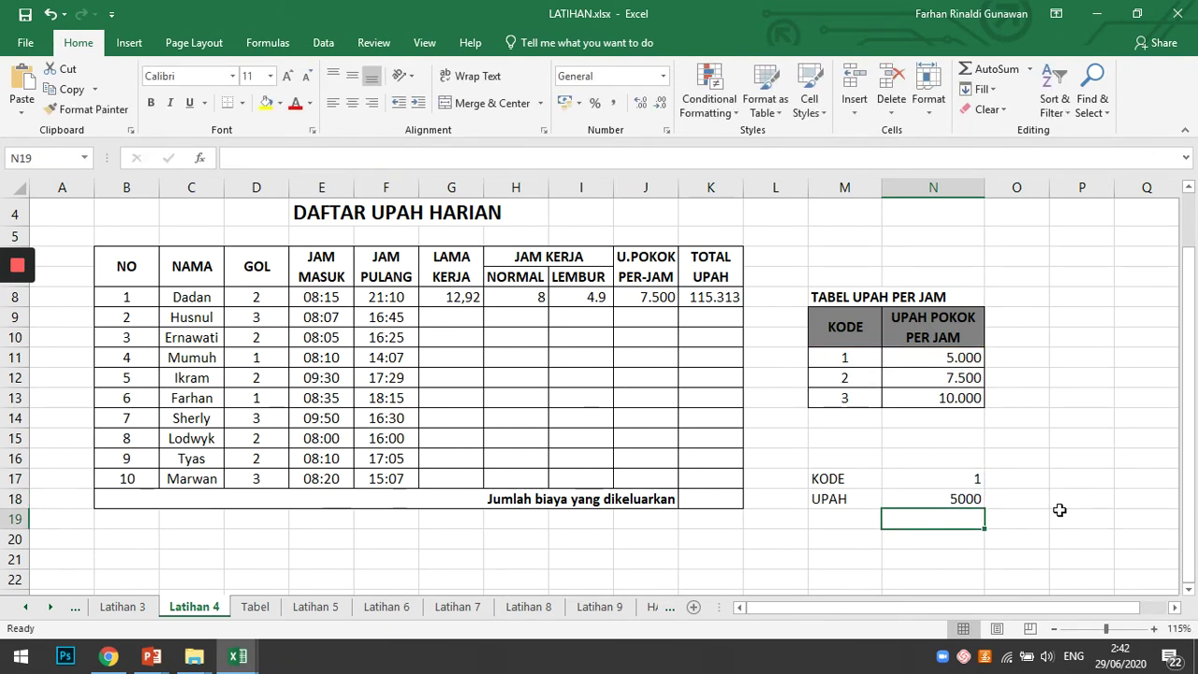
# Step: Test the N18 lookup by entering the codes 2 and 3 one after the other in N17
pyautogui.click(955, 498)
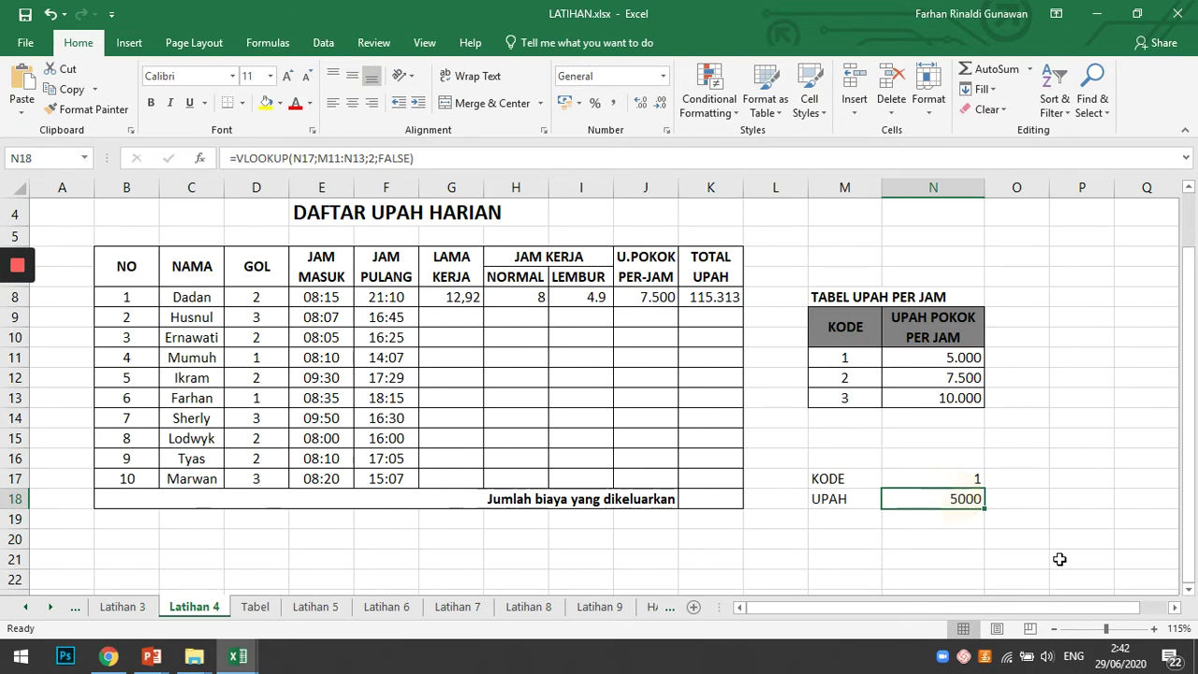
pyautogui.click(961, 480)
pyautogui.write('2')
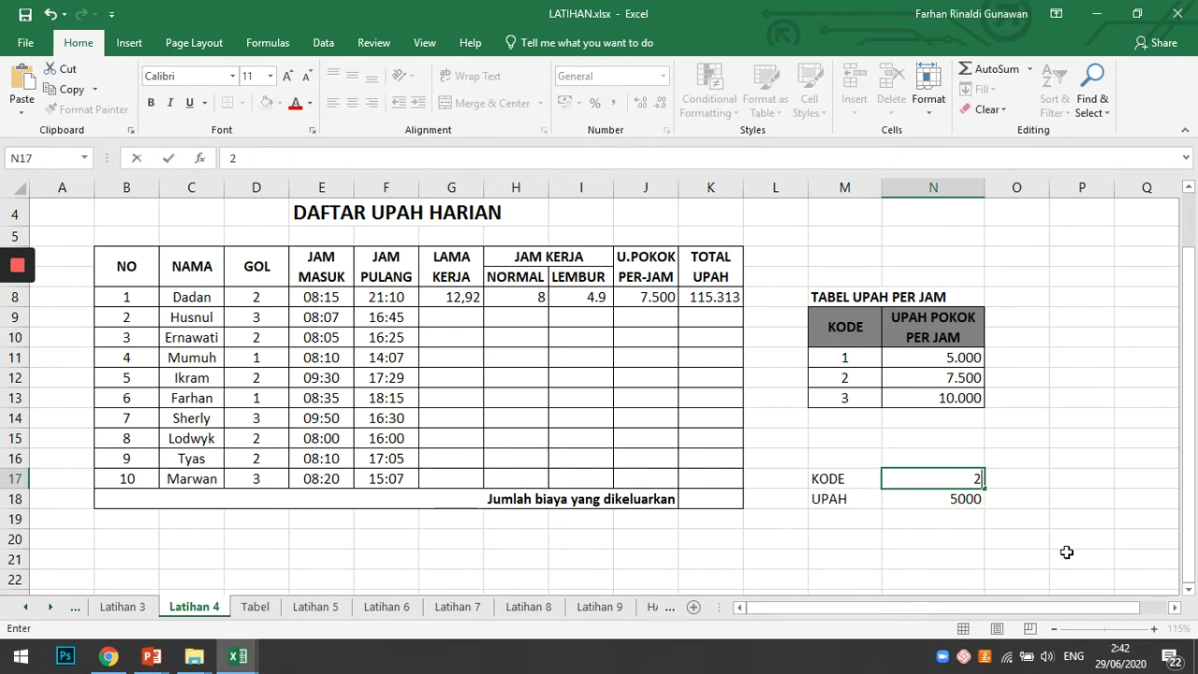
pyautogui.press('Return')
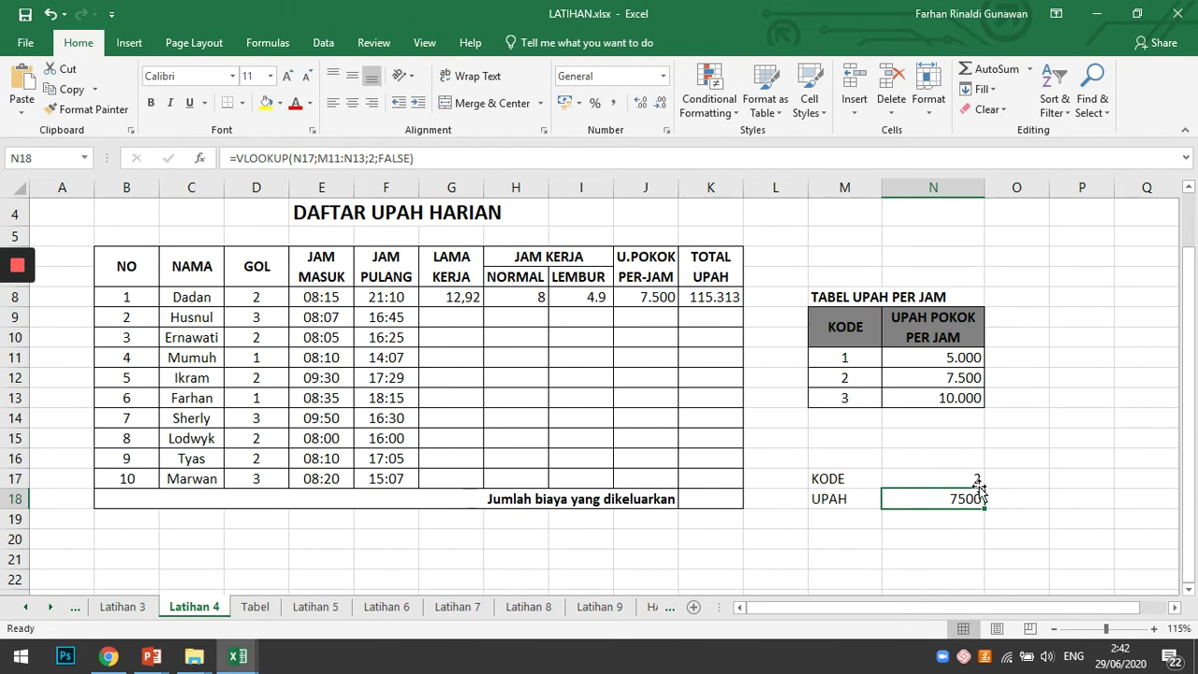
pyautogui.click(962, 479)
pyautogui.write('3')
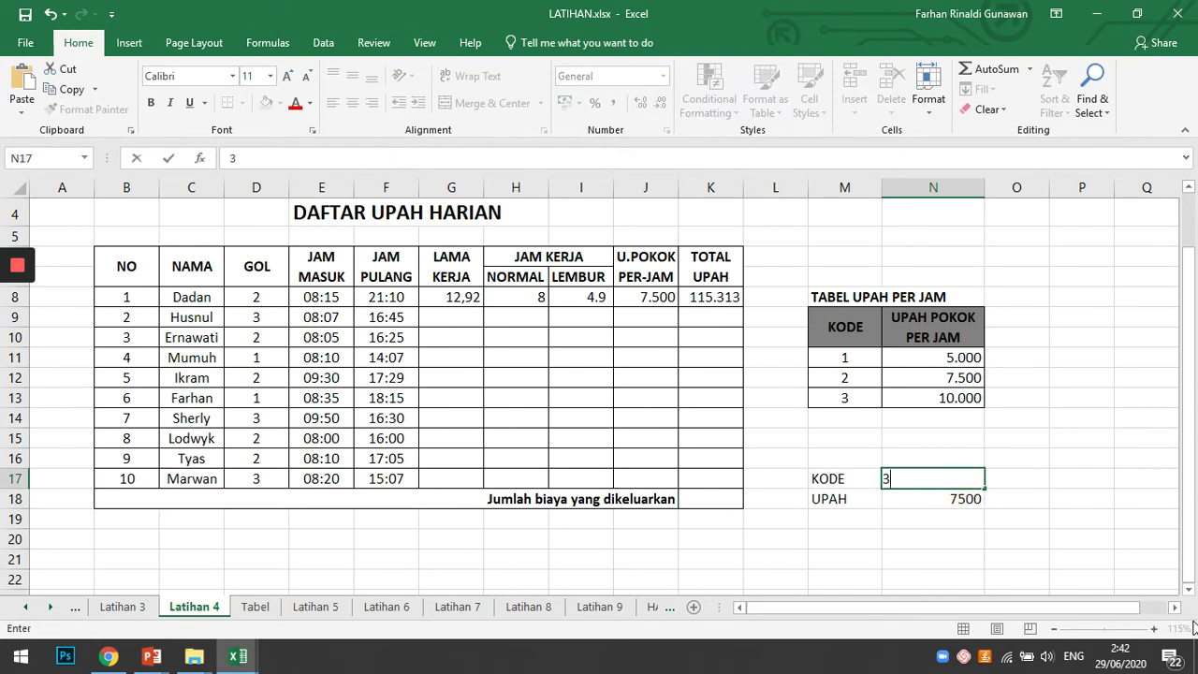
pyautogui.press('Return')
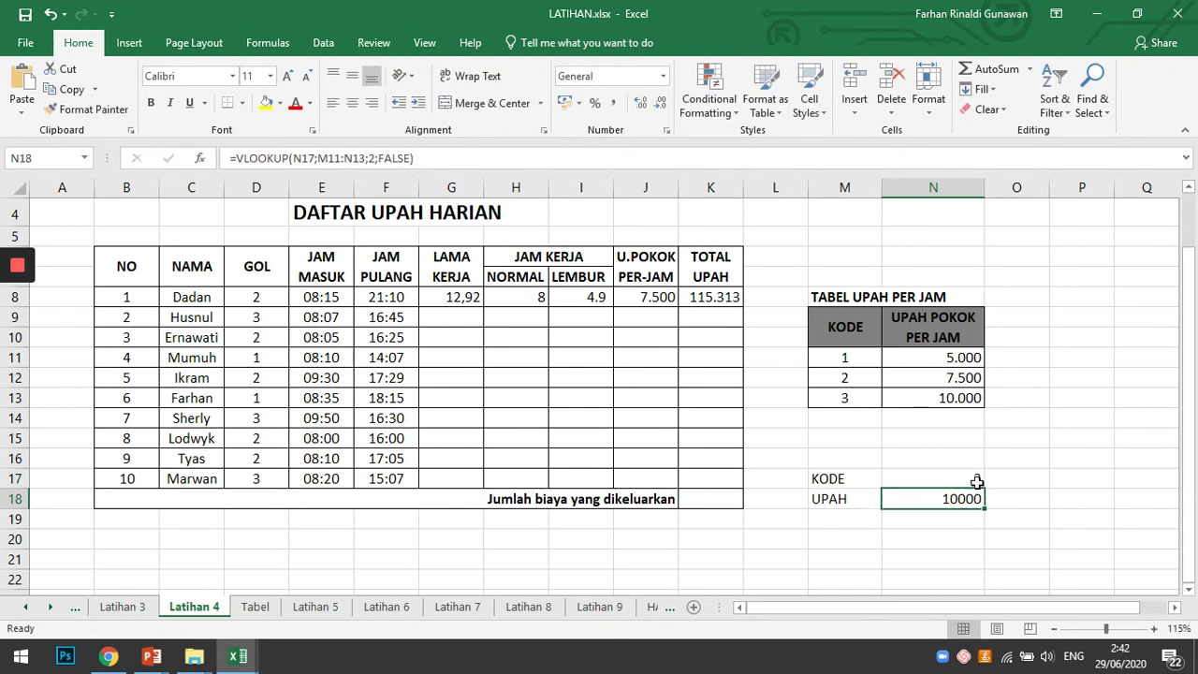
# Step: Enter 4, a code missing from the hourly wage table, in N17 to test an unmatched lookup
pyautogui.click(978, 482)
pyautogui.write('4')
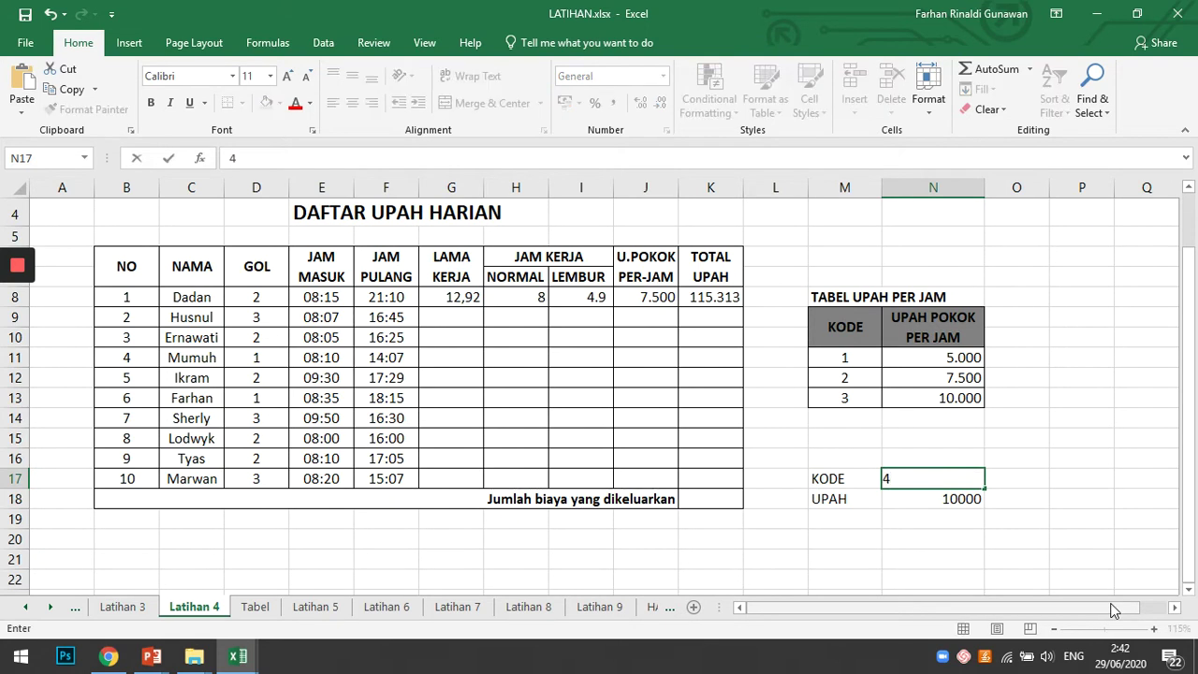
pyautogui.press('Return')
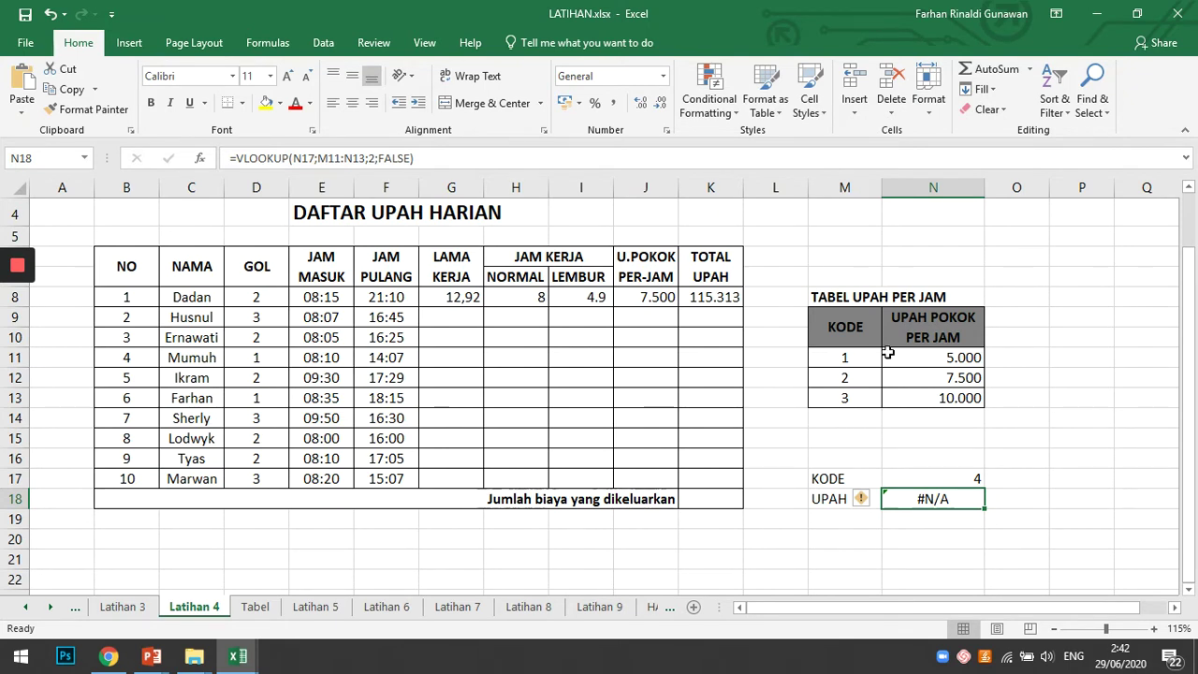
pyautogui.click(1008, 531)
pyautogui.click(925, 495)
# Step: Replace the hourly base wage in J8 with =VLOOKUP(D8;M11:N13;2;FALSE), using the first employee's GOL as the lookup value
pyautogui.click(655, 298)
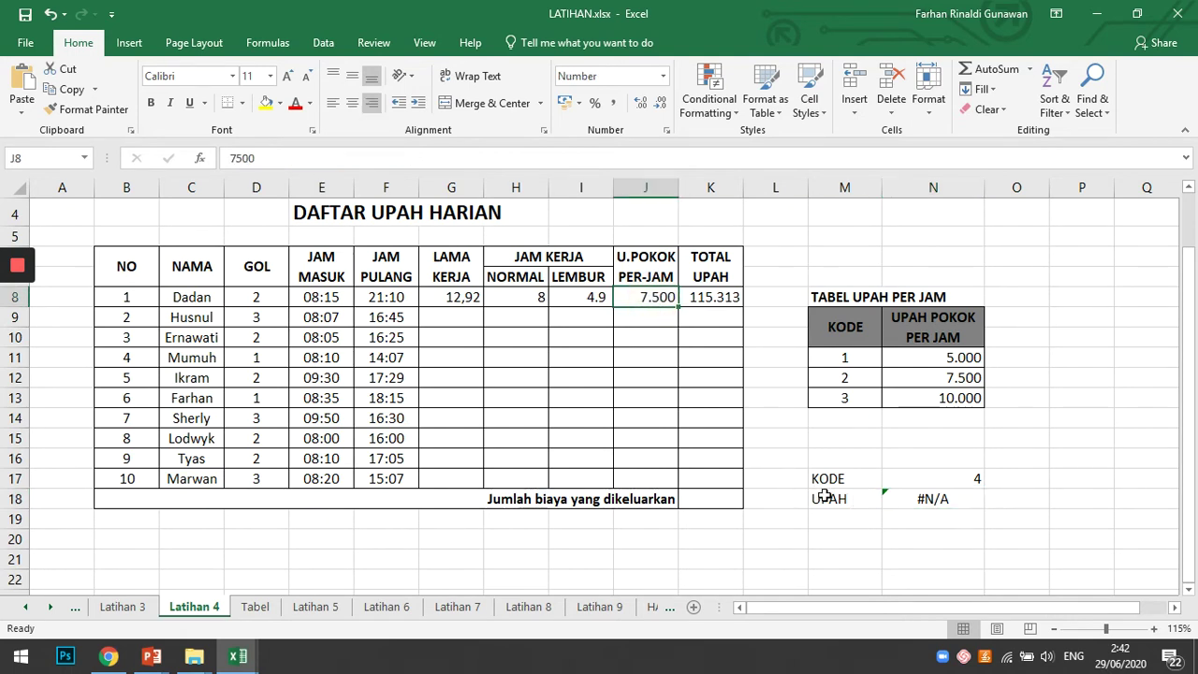
pyautogui.write('=VLOOKUP')
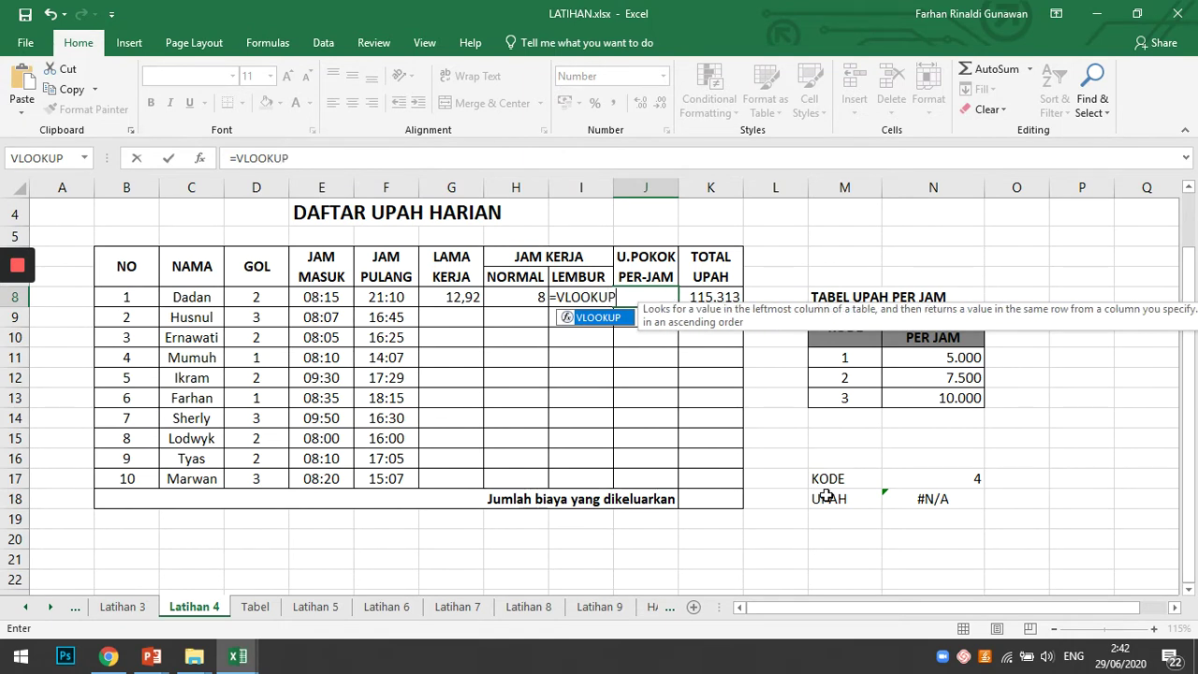
pyautogui.write('()')
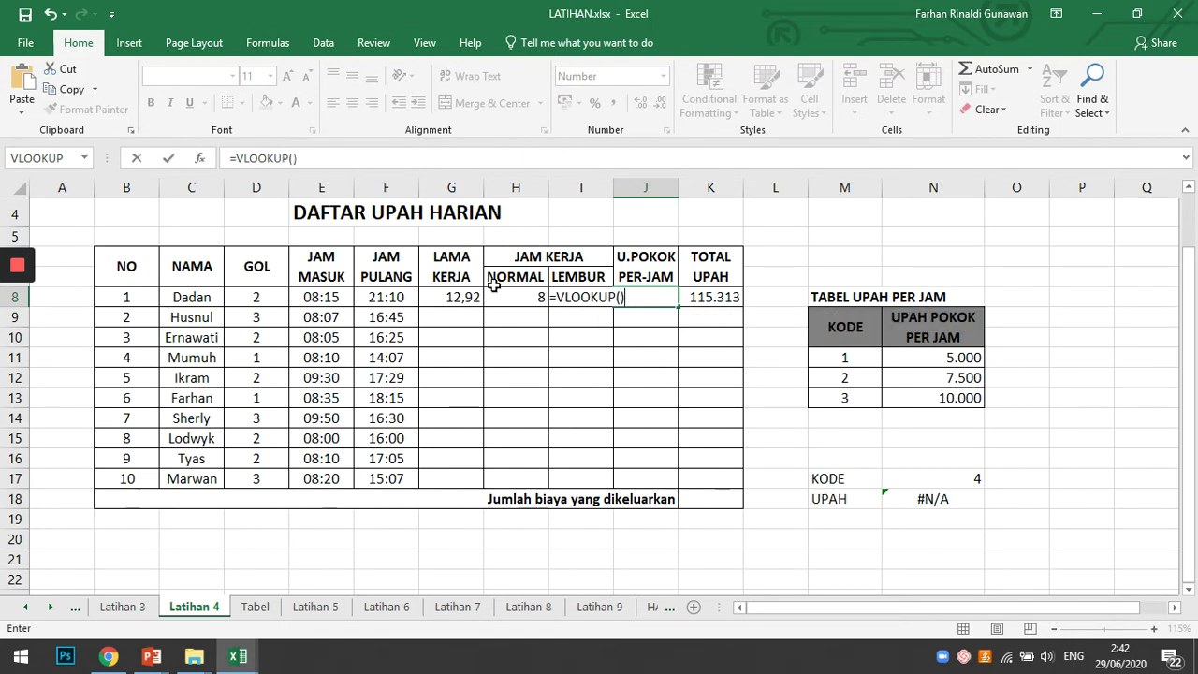
pyautogui.click(623, 297)
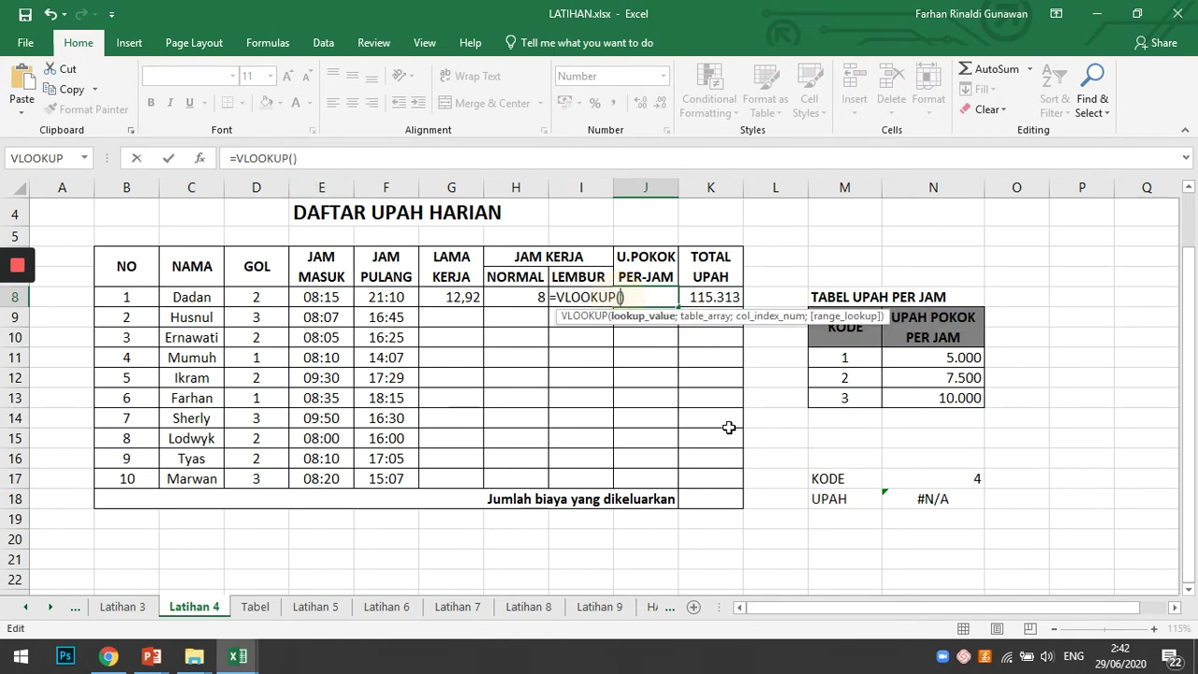
pyautogui.click(267, 296)
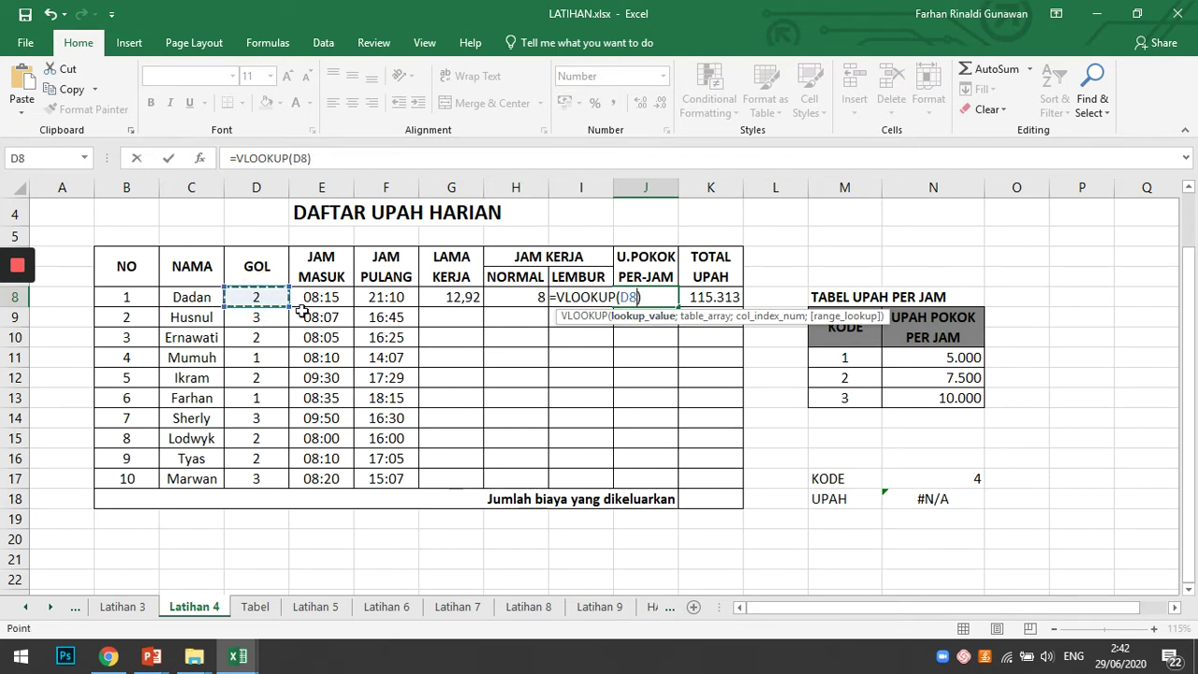
pyautogui.write(';')
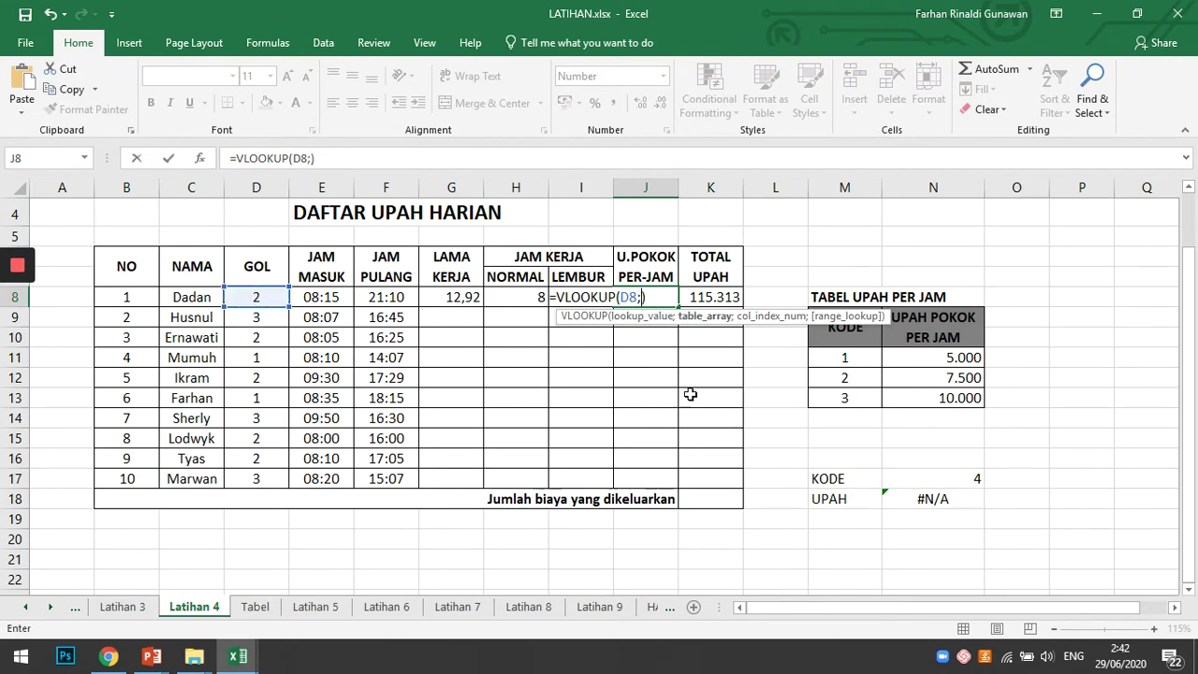
pyautogui.moveTo(851, 360); pyautogui.dragTo(941, 402)
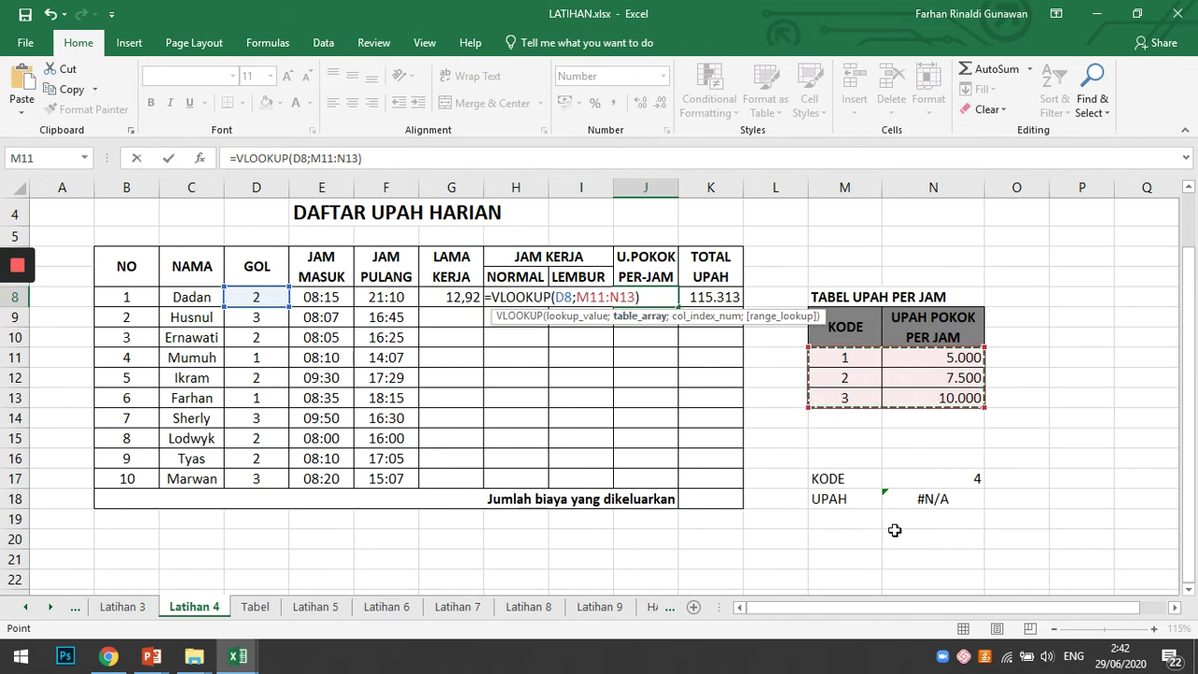
pyautogui.write(';2')
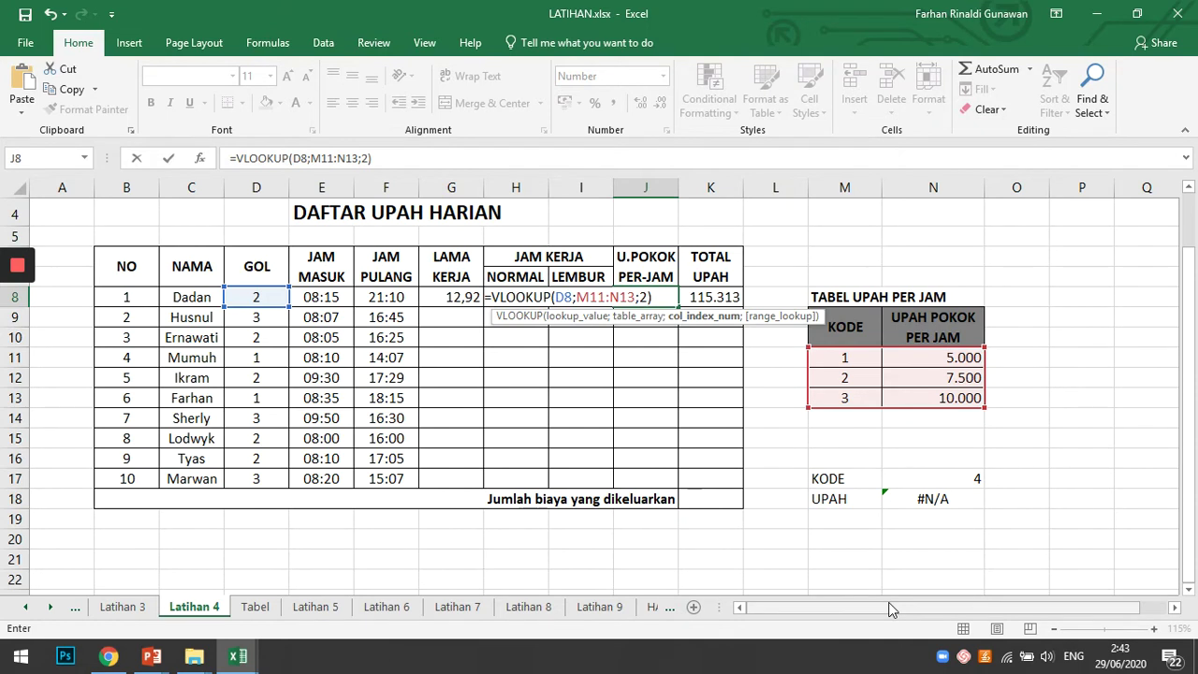
pyautogui.write(';')
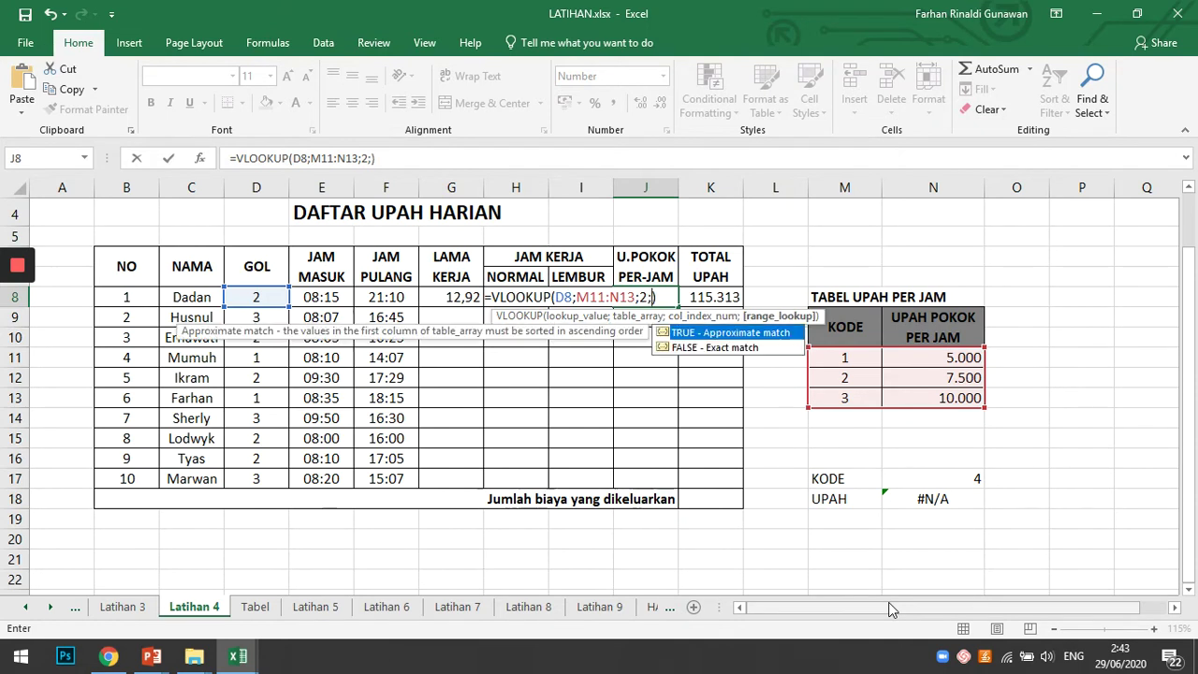
pyautogui.doubleClick(684, 351)
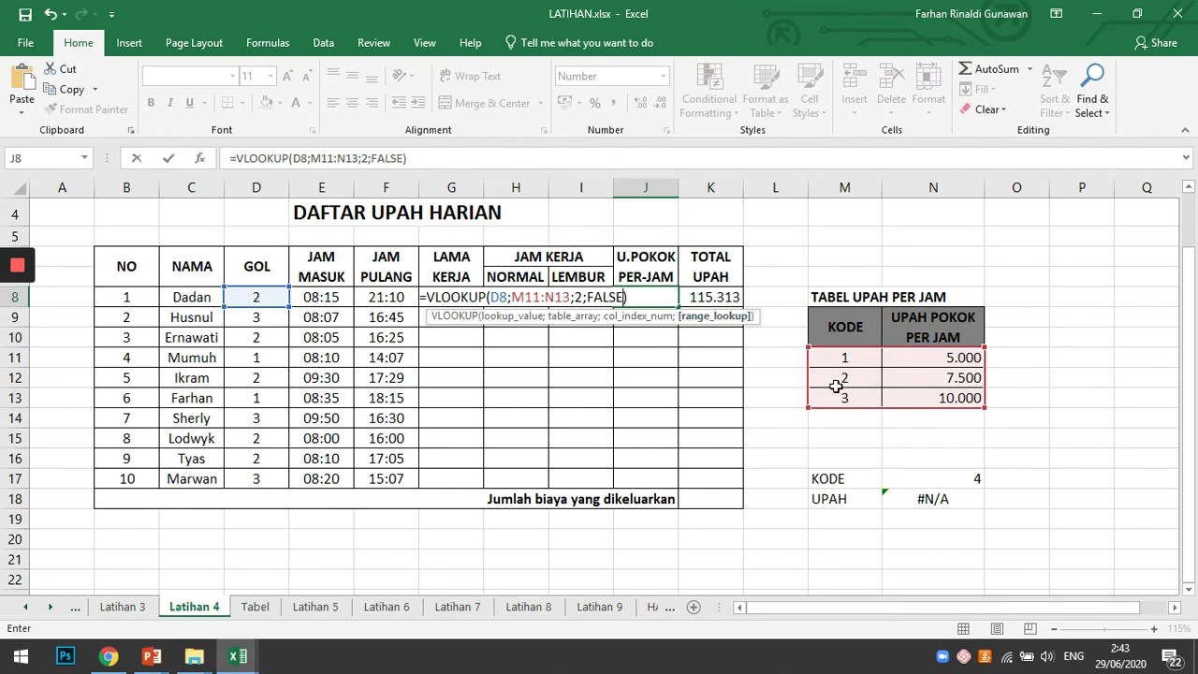
pyautogui.press('Return')
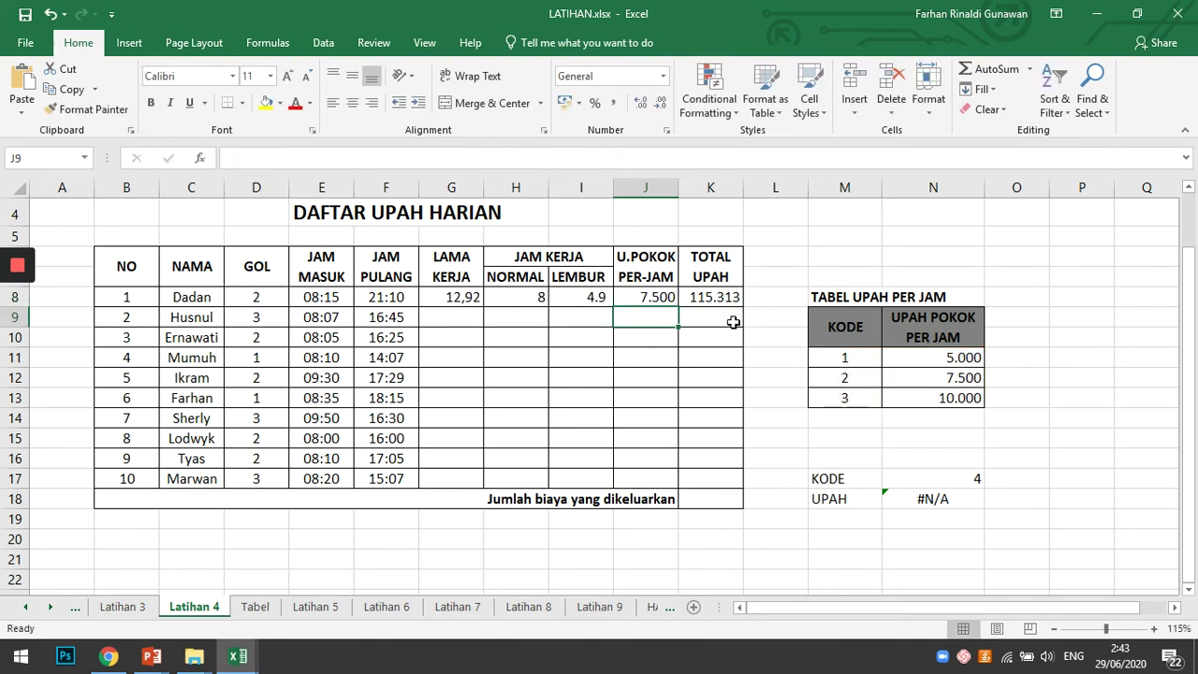
# Step: Check the J8 lookup against D8 and the wage in N12, and fill its formula down through J17
pyautogui.click(650, 298)
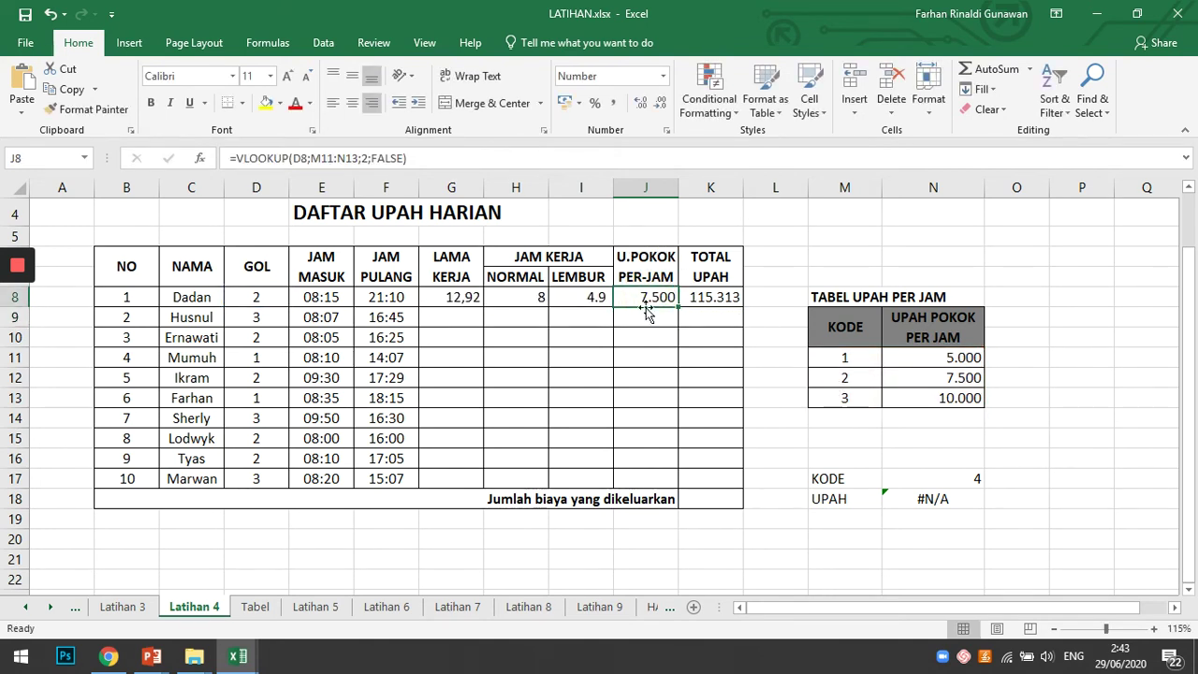
pyautogui.click(242, 296)
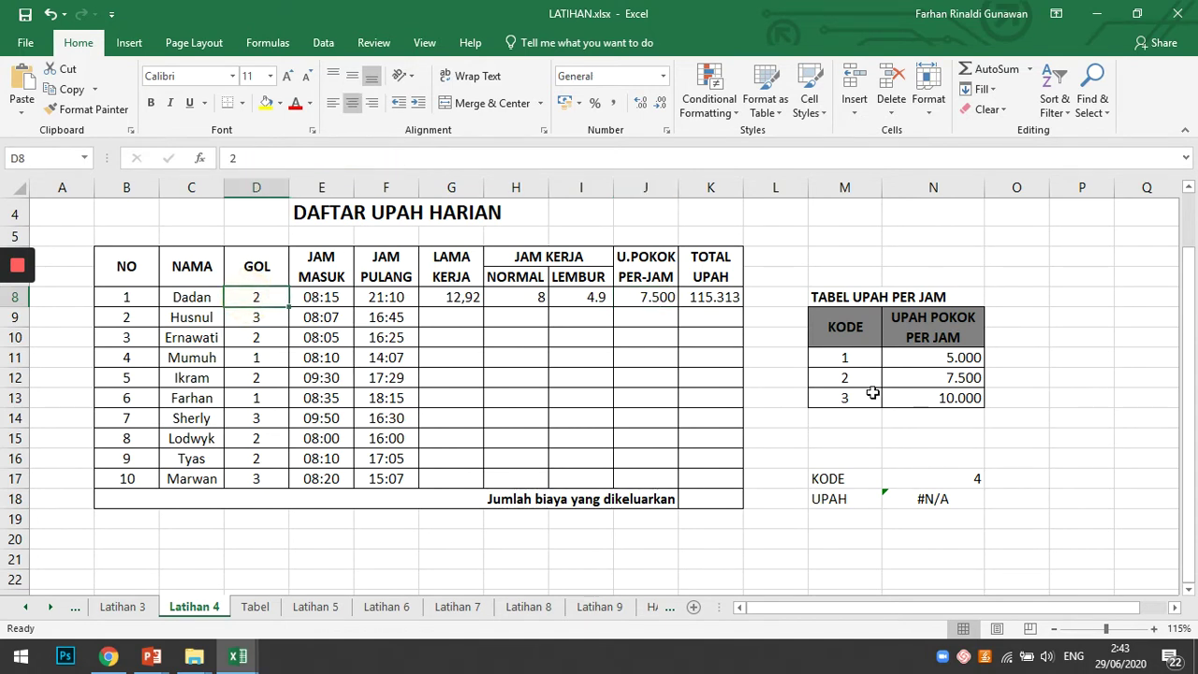
pyautogui.click(964, 379)
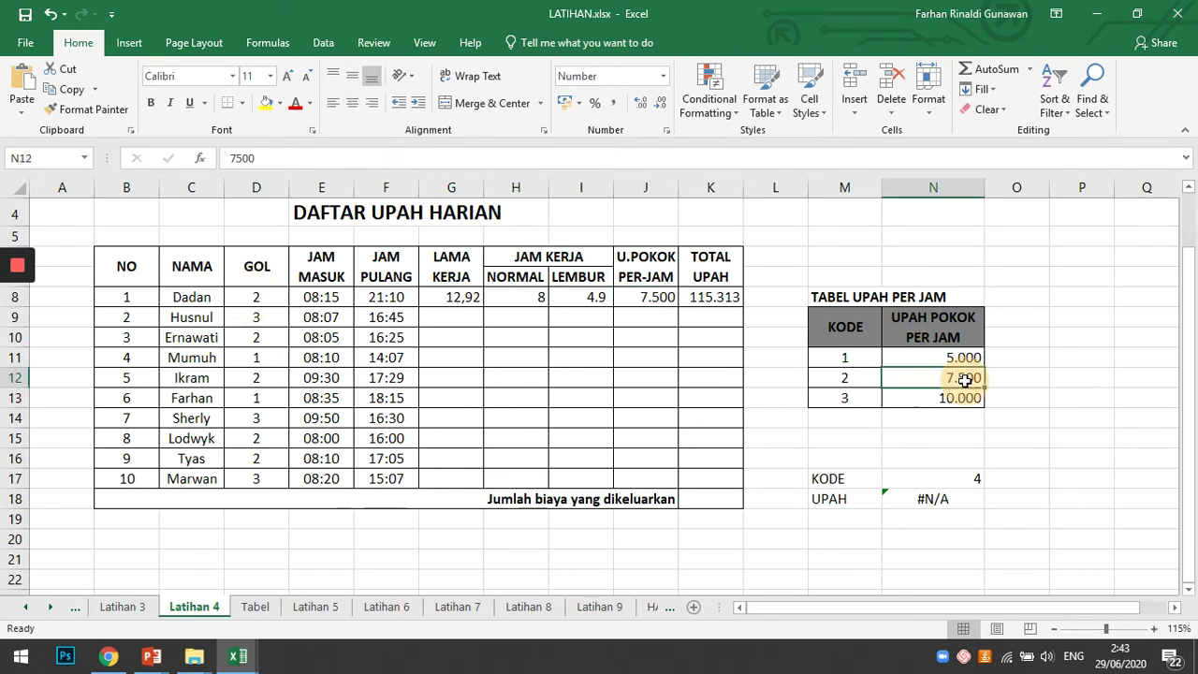
pyautogui.click(646, 298)
pyautogui.moveTo(678, 307); pyautogui.dragTo(682, 483)
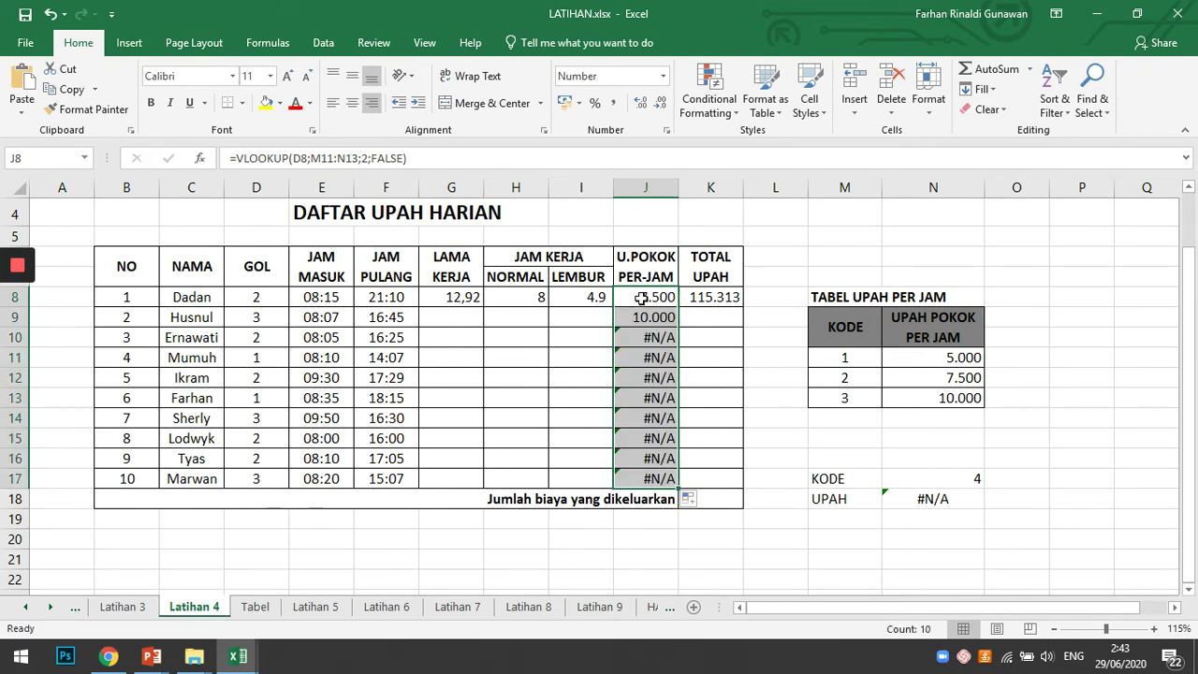
# Step: Compare the table array references in the J8 and J9 formulas of the U.POKOK PER-JAM column
pyautogui.click(641, 297)
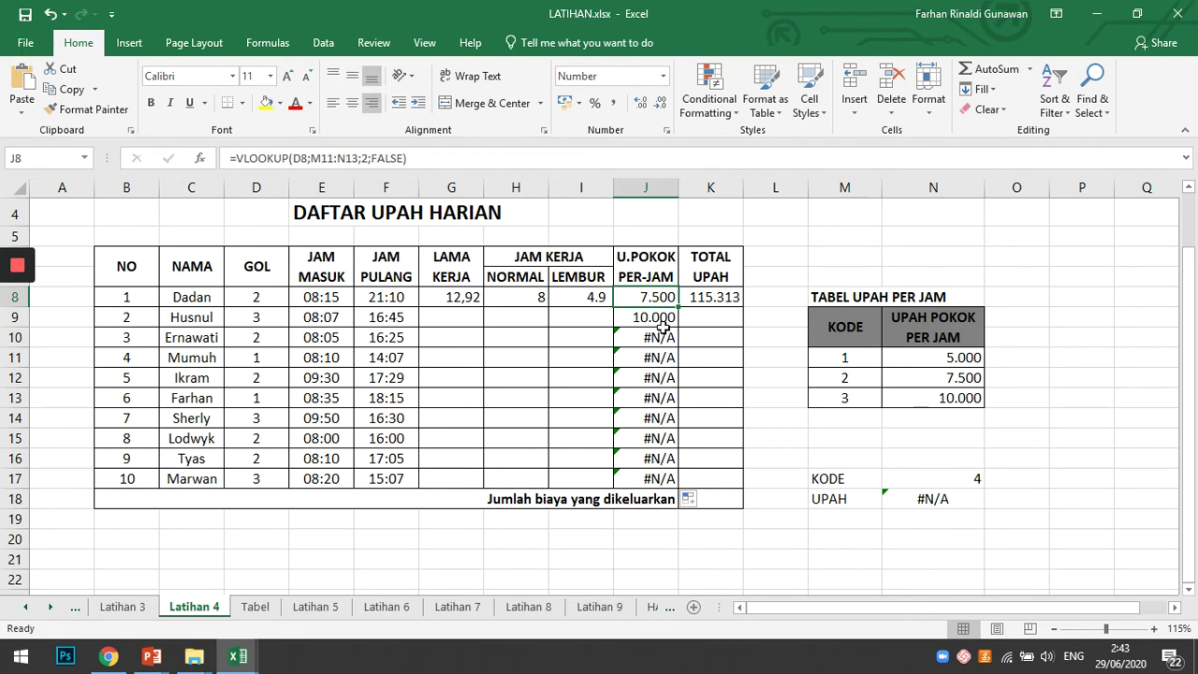
pyautogui.click(661, 315)
pyautogui.press('F2')
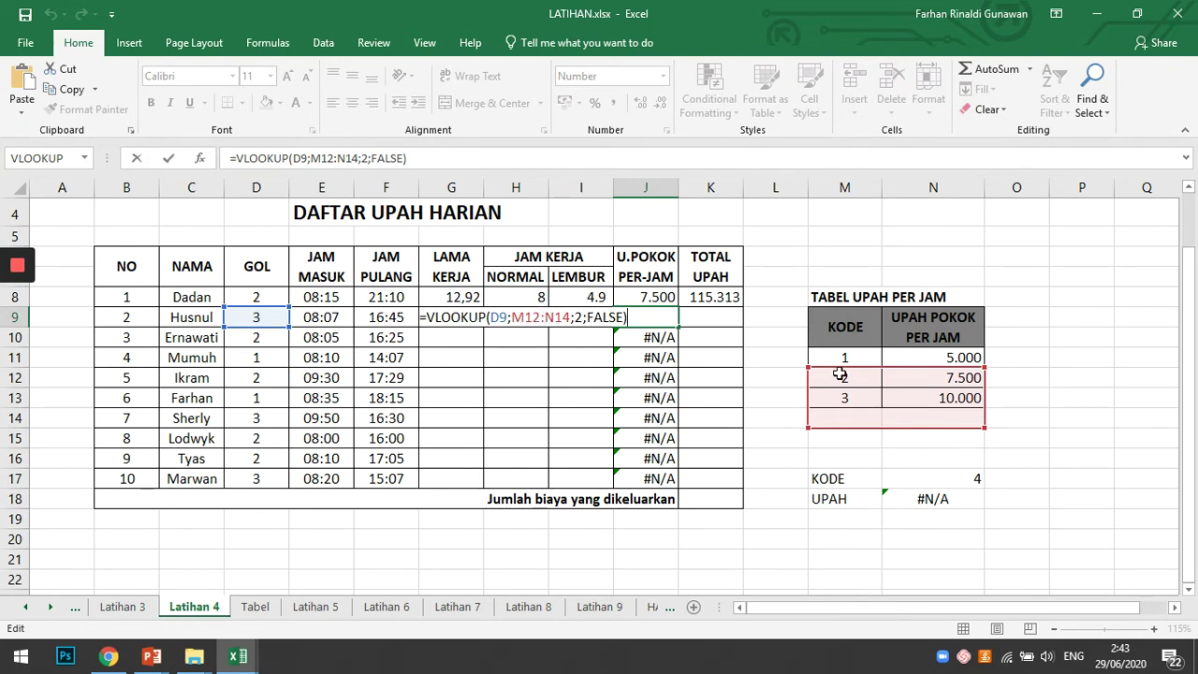
pyautogui.click(647, 300)
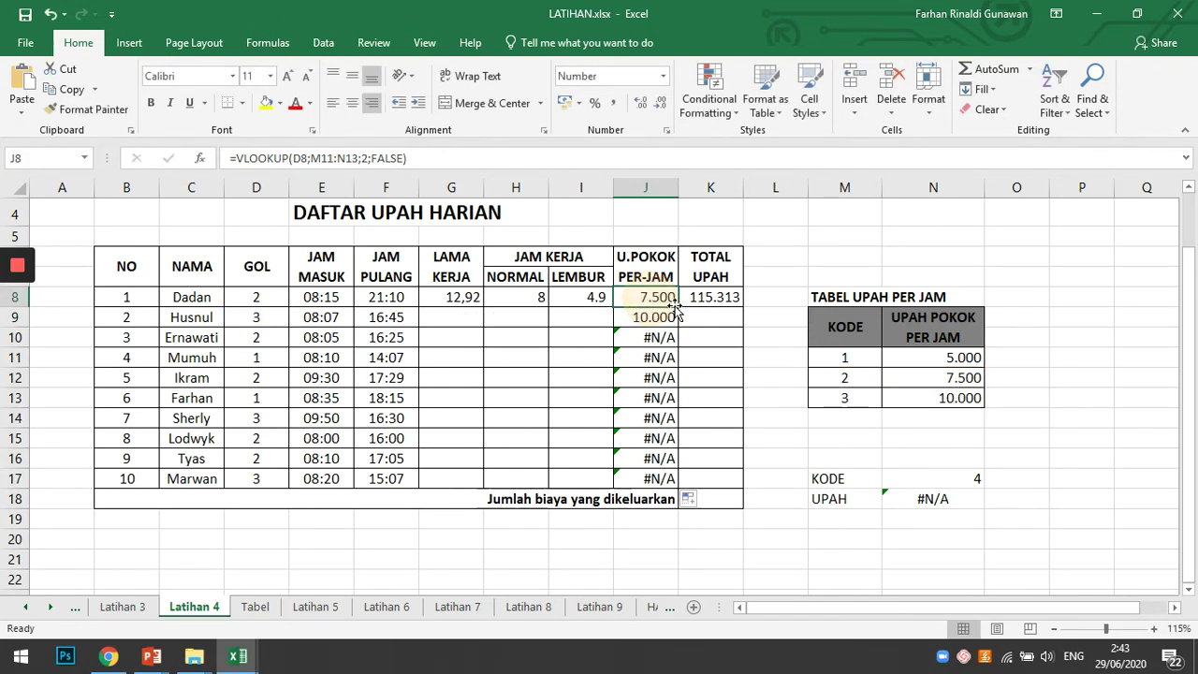
# Step: Make the table array in the J8 formula absolute as $M$11:$N$13 and fill the formula down through J17
pyautogui.doubleClick(649, 301)
pyautogui.moveTo(511, 298); pyautogui.dragTo(569, 299)
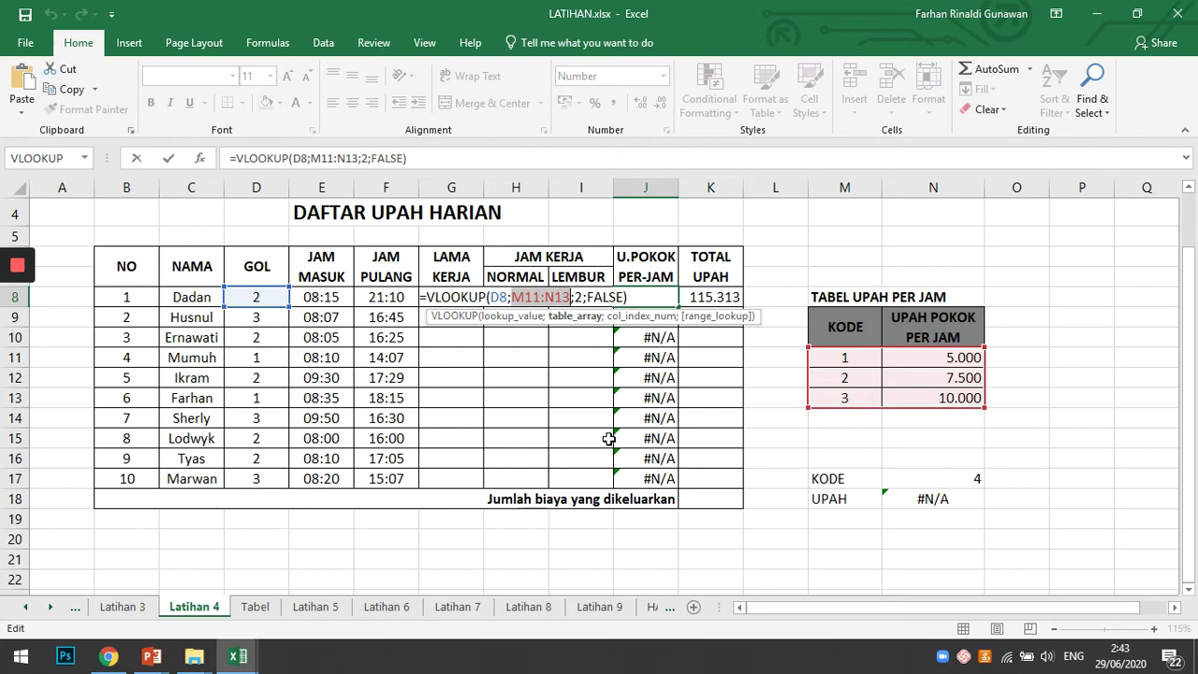
pyautogui.press('F4')
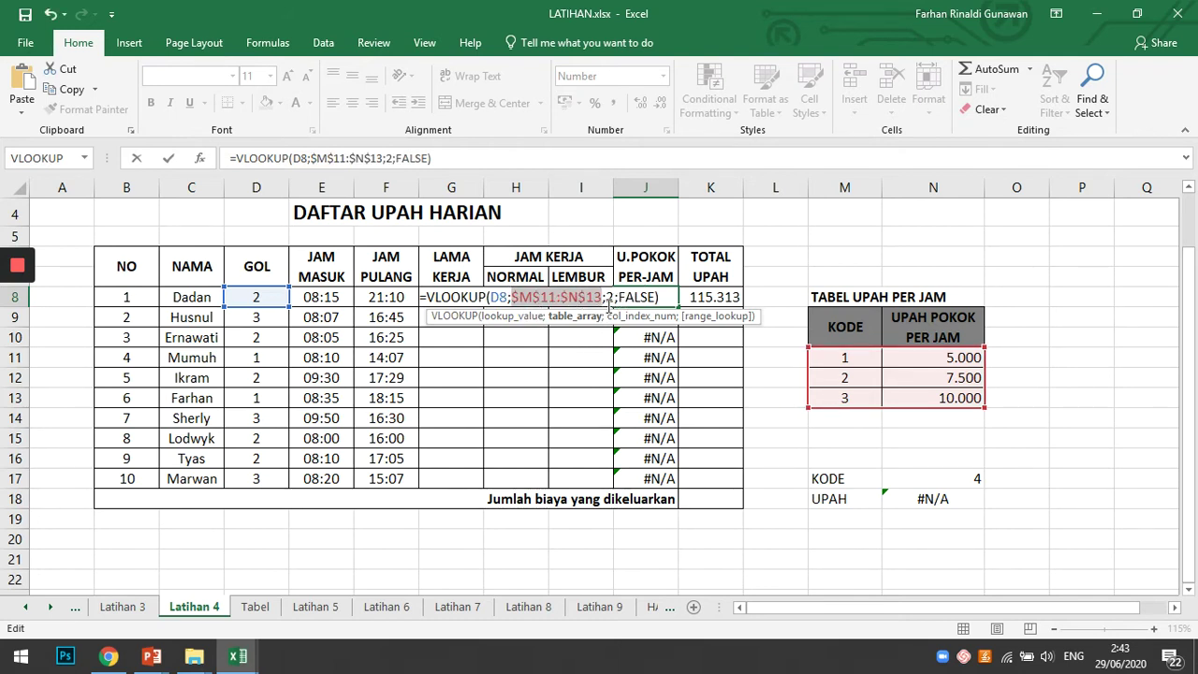
pyautogui.press('Return')
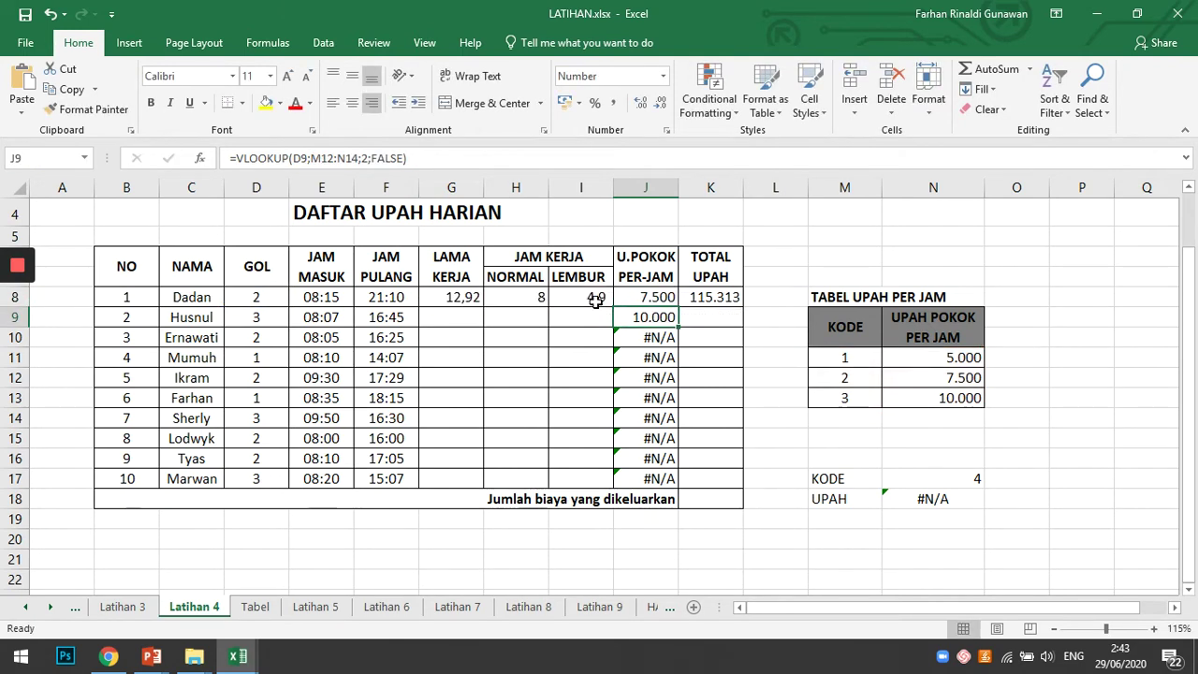
pyautogui.click(655, 299)
pyautogui.moveTo(683, 306); pyautogui.dragTo(690, 477)
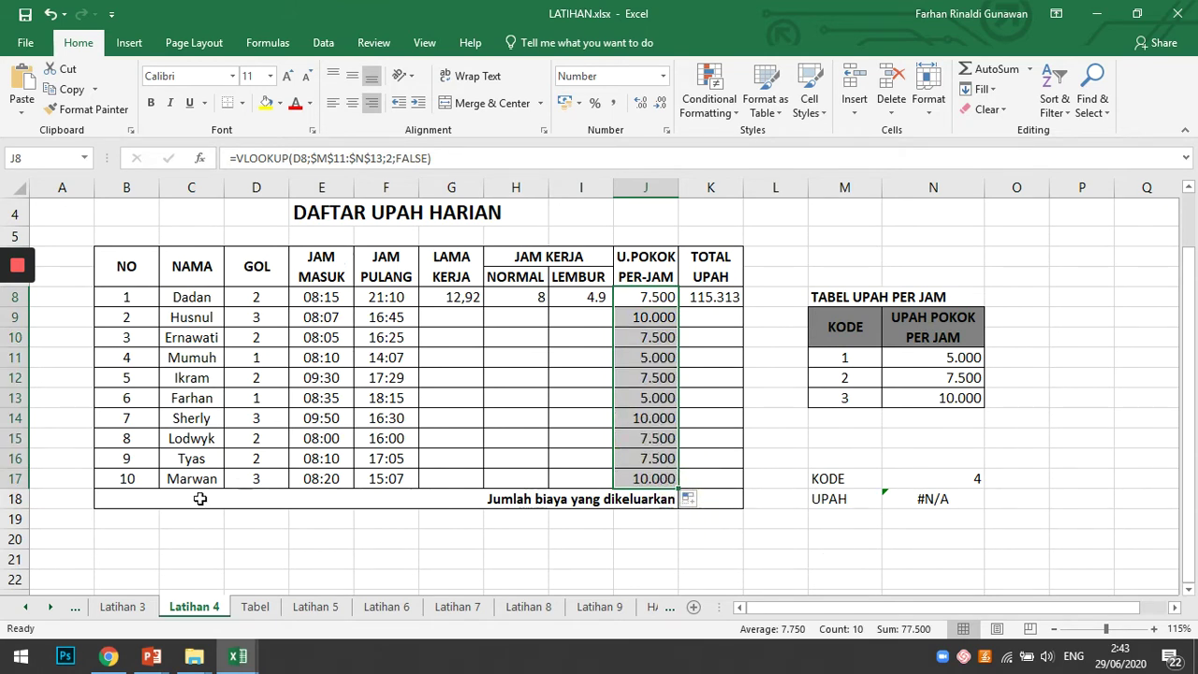
# Step: Check the last employee's wage lookup in J17 against the GOL code in D17
pyautogui.click(250, 481)
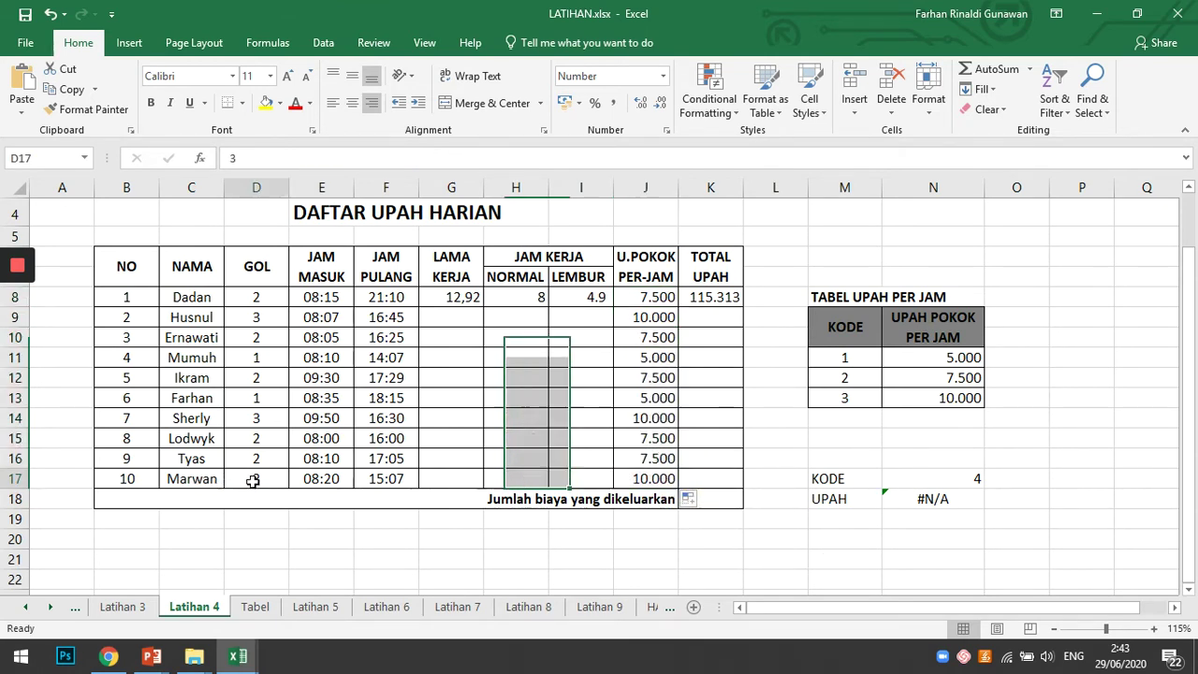
pyautogui.click(655, 479)
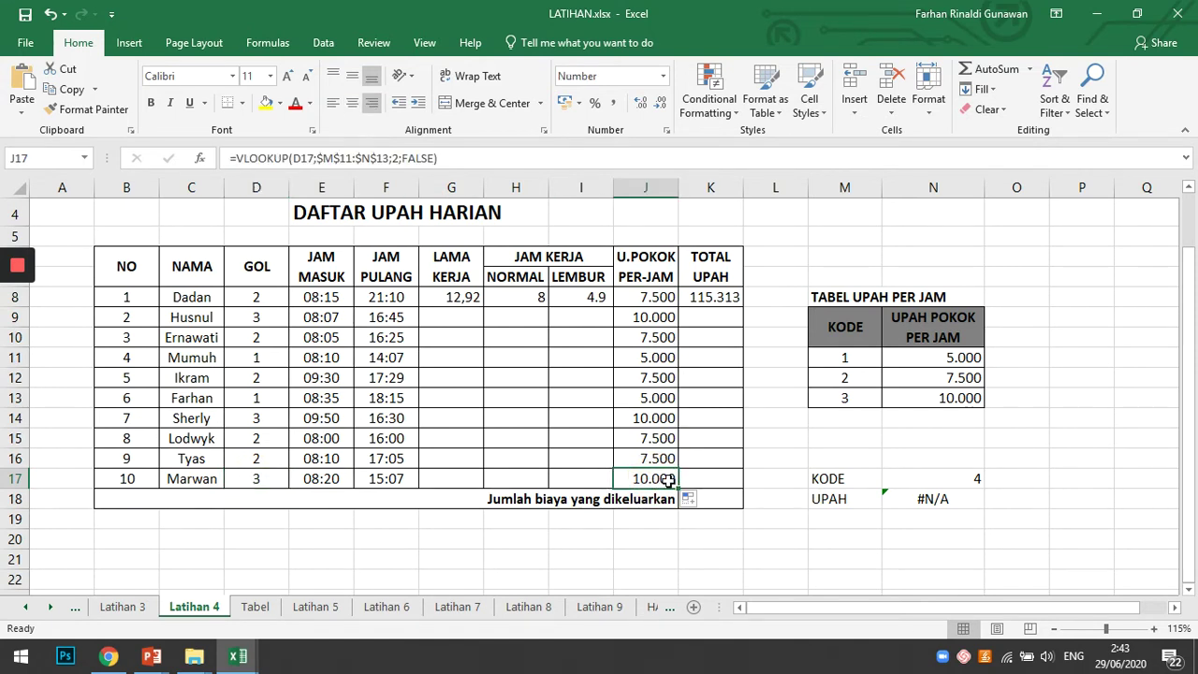
pyautogui.click(259, 478)
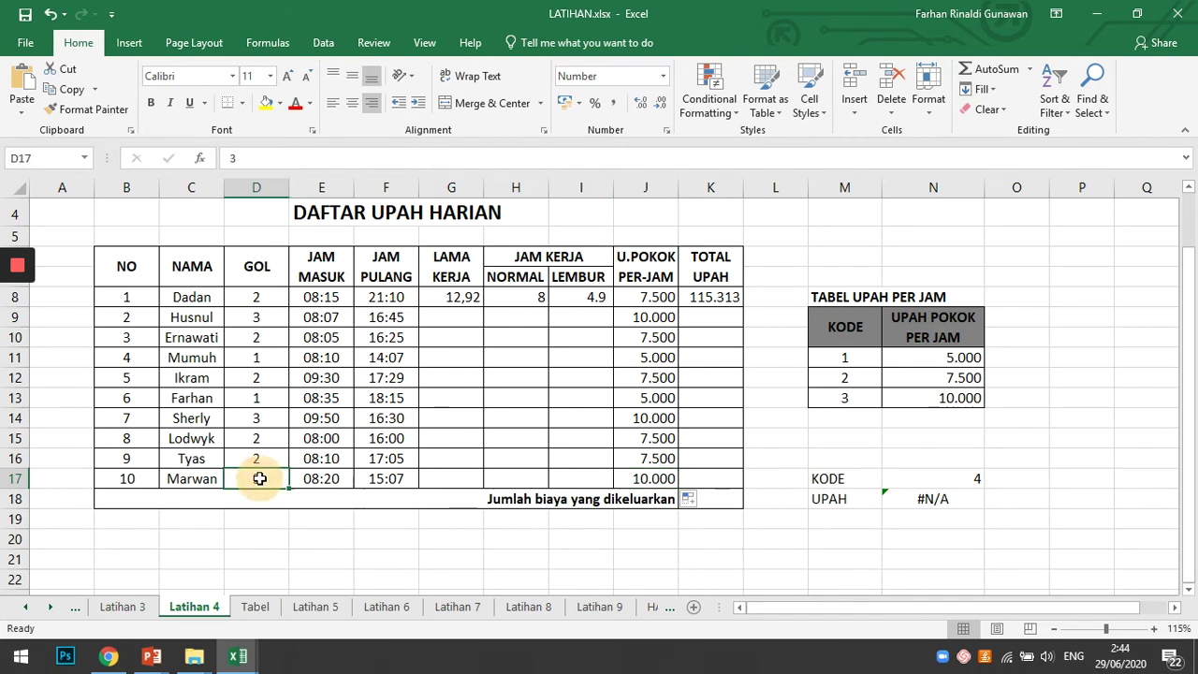
# Step: On the Tabel sheet, enter the labels KODE in K5 and HARGA in K6
pyautogui.click(255, 607)
pyautogui.keyDown('ctrl'); pyautogui.scroll(3, 310, 449); pyautogui.keyUp('ctrl')
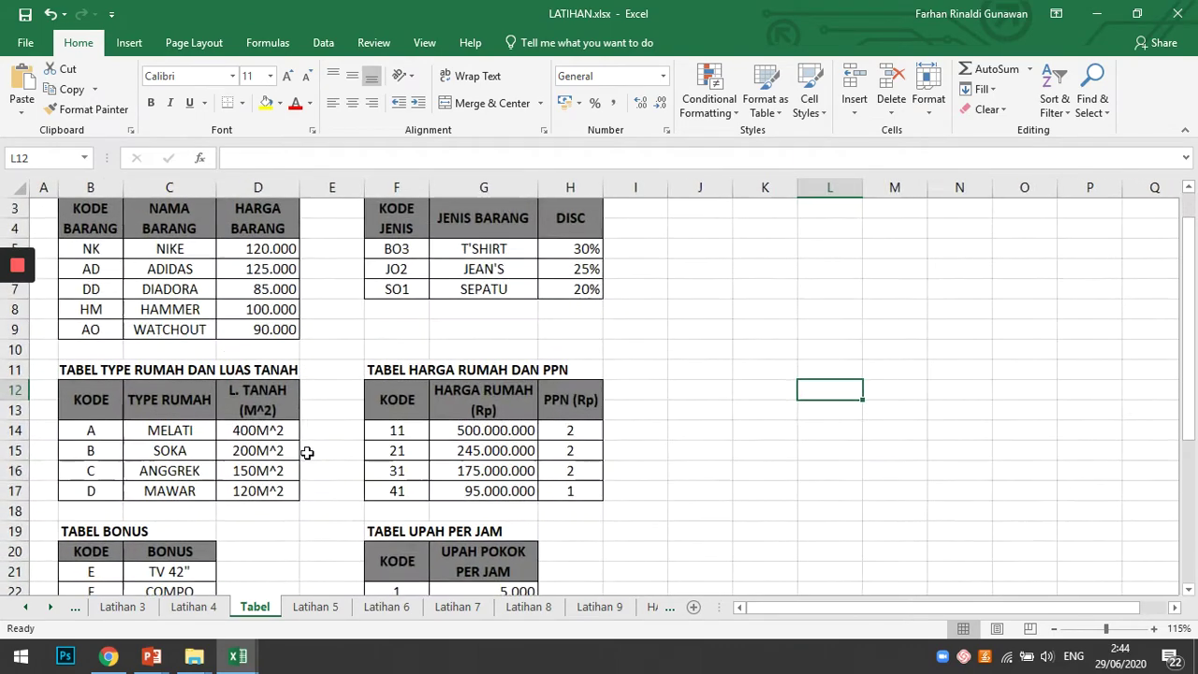
pyautogui.scroll(2, 467, 426)
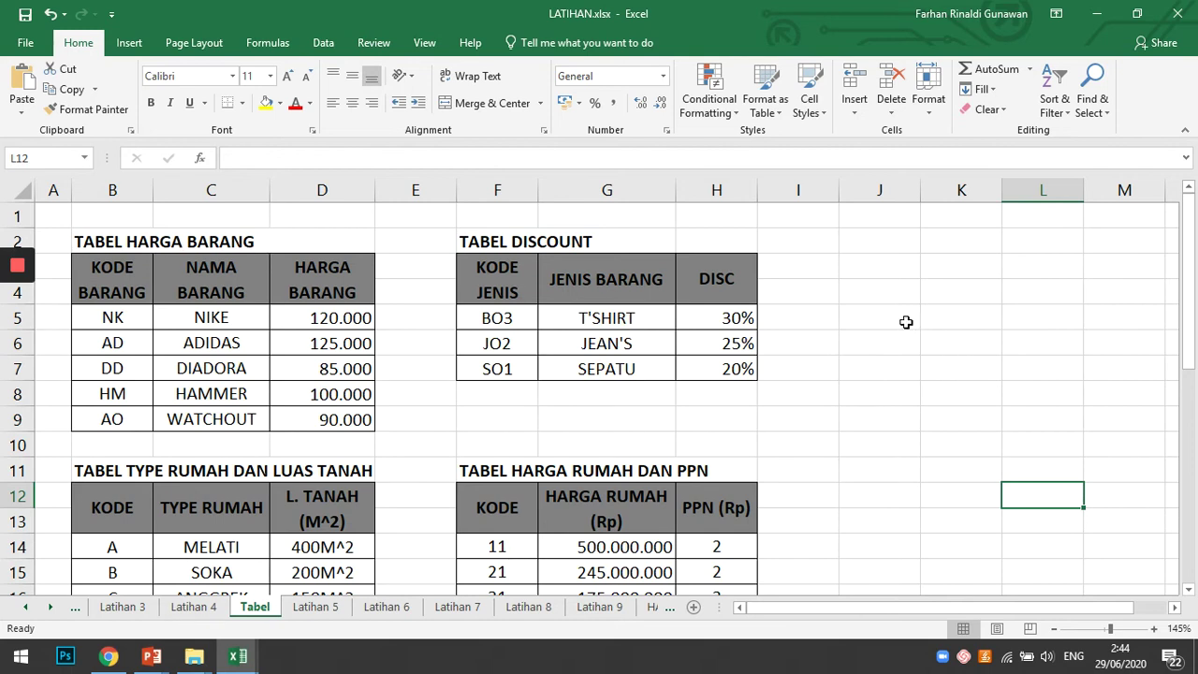
pyautogui.click(943, 327)
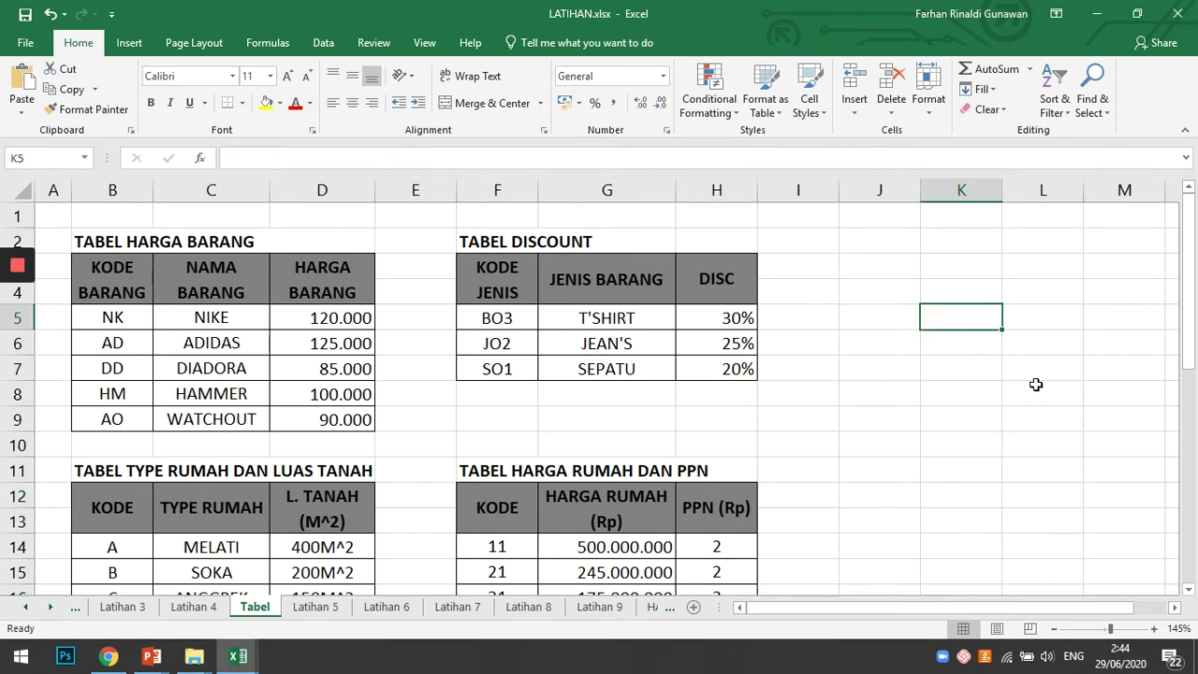
pyautogui.write('KODE')
pyautogui.press('Return')
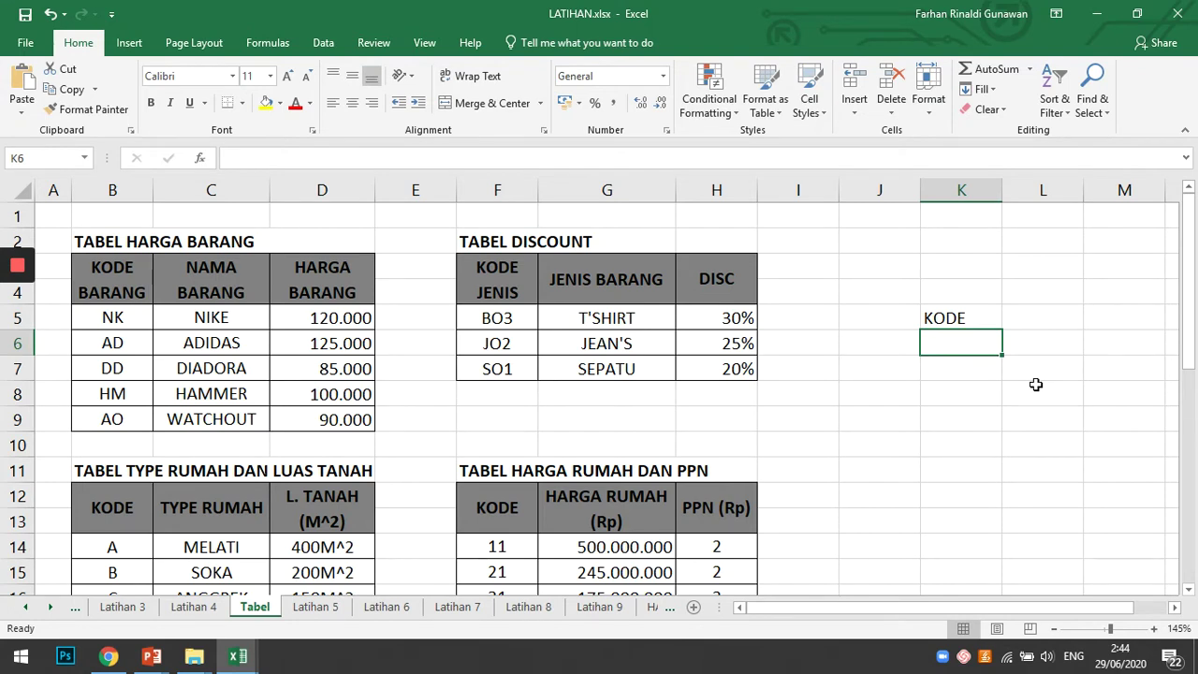
pyautogui.write('HARGA')
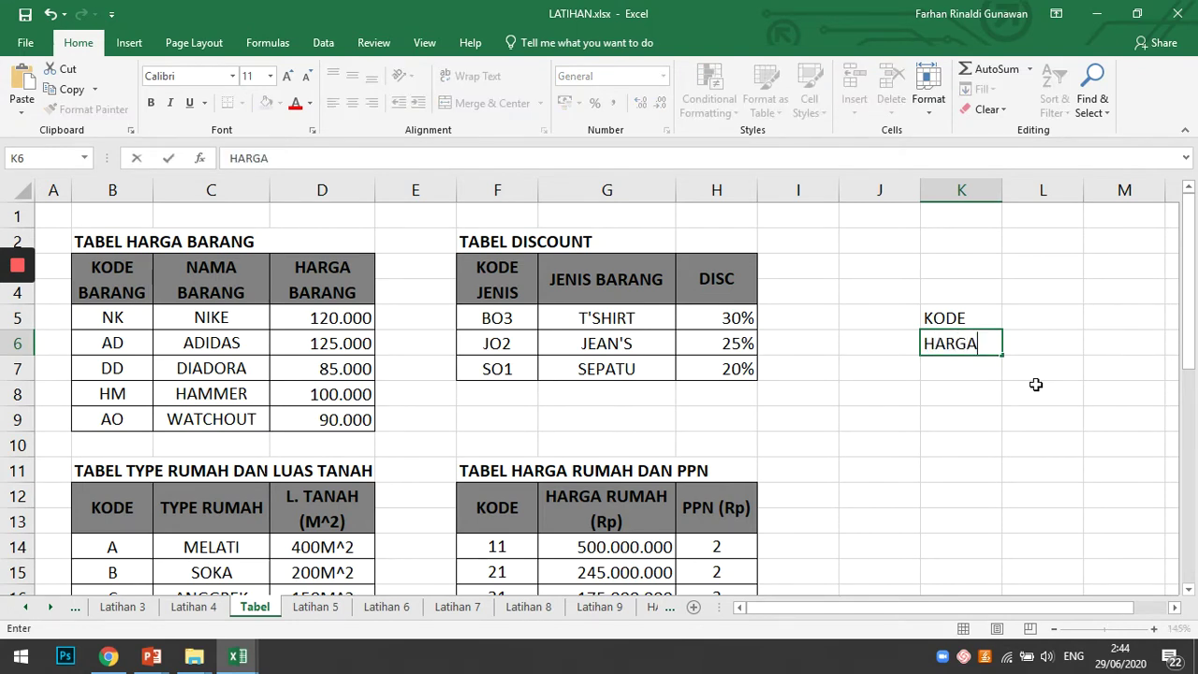
pyautogui.press('Return')
# Step: Begin a VLOOKUP formula in L6 beside HARGA, with L5 as the lookup value
pyautogui.press('Up')
pyautogui.press('Up')
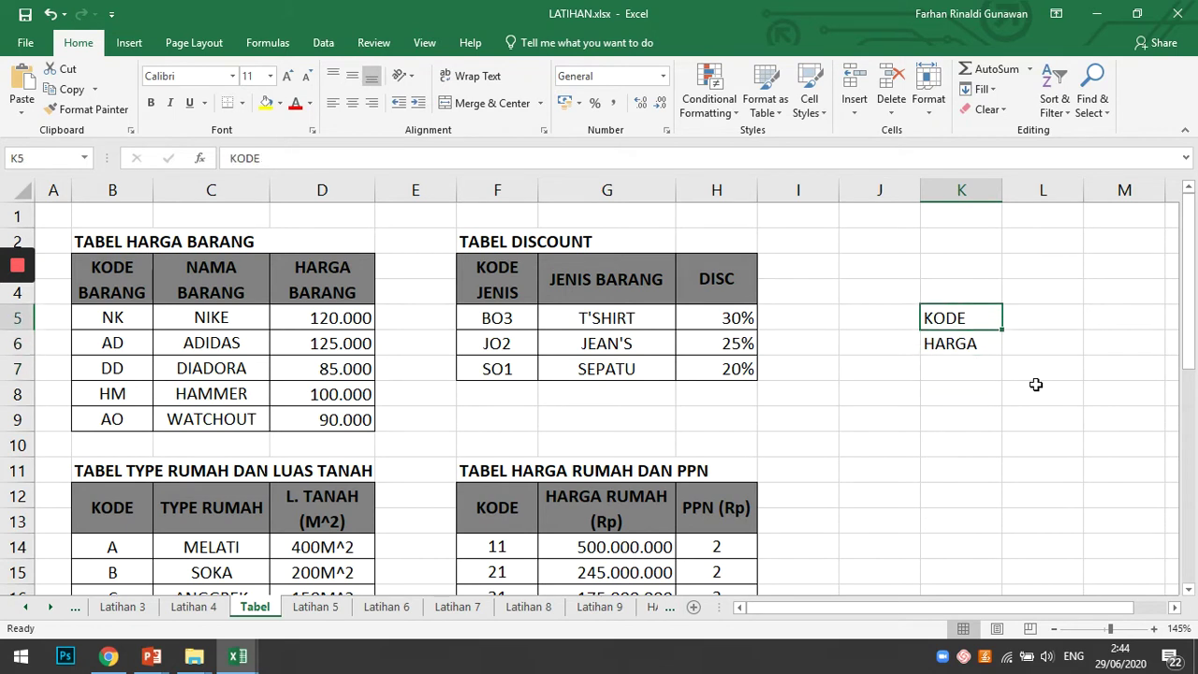
pyautogui.press('Right')
pyautogui.press('Down')
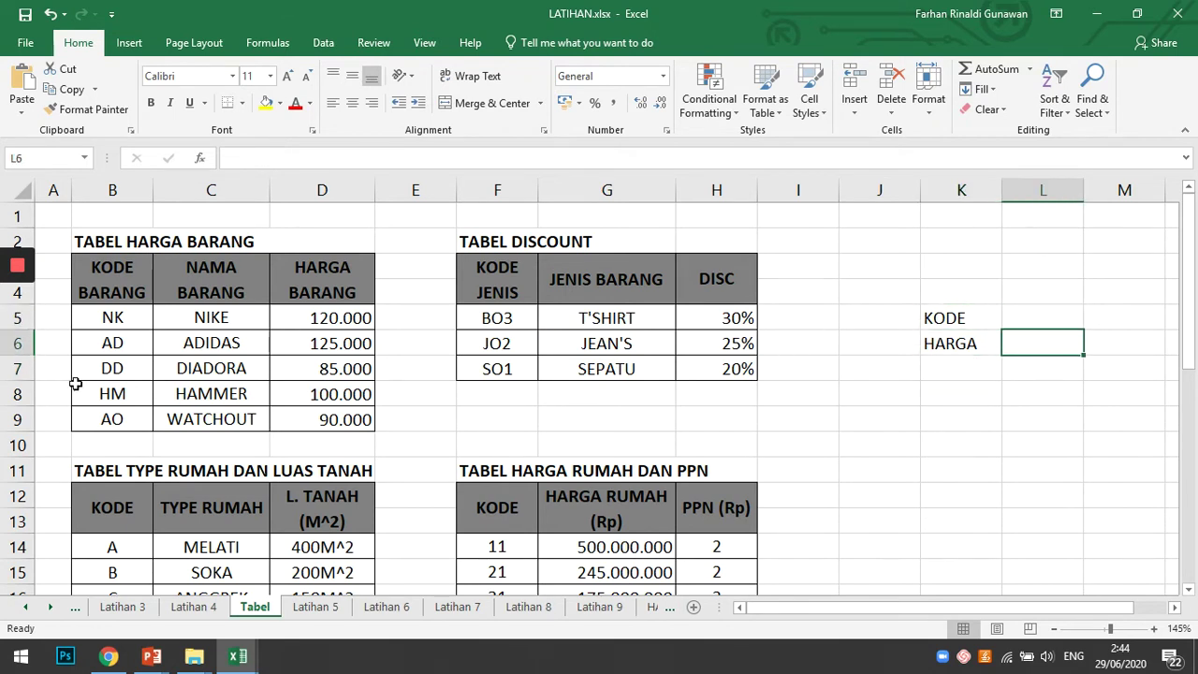
pyautogui.doubleClick(1028, 346)
pyautogui.write('=VLOO')
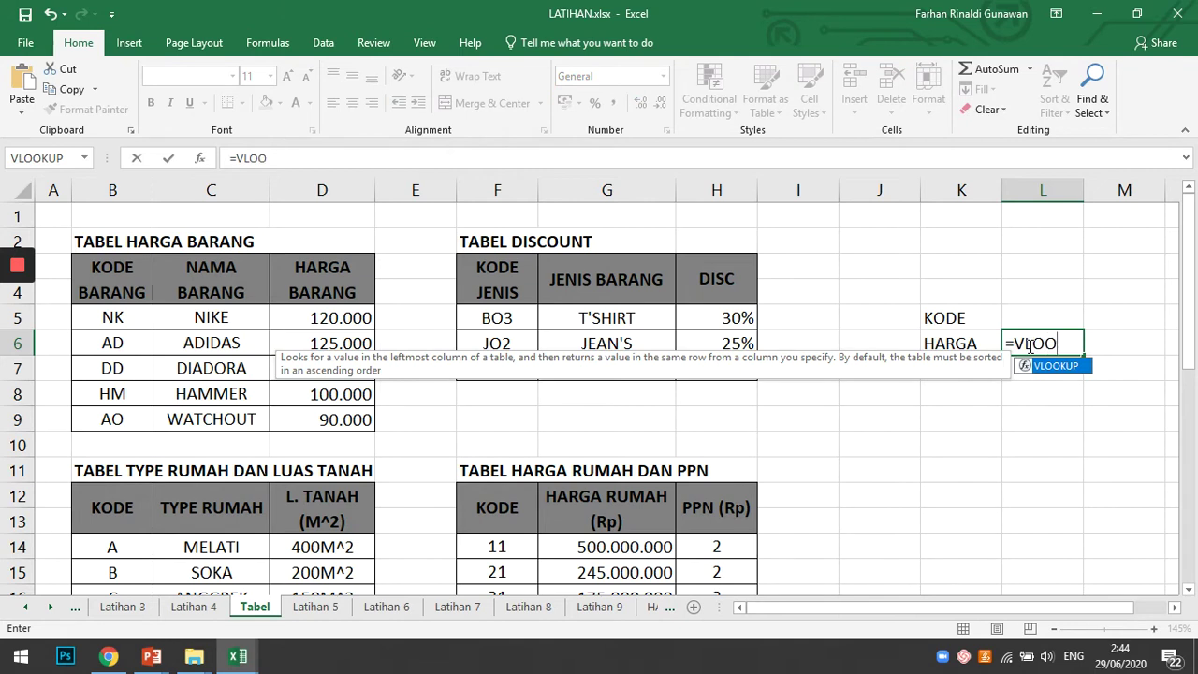
pyautogui.doubleClick(1056, 366)
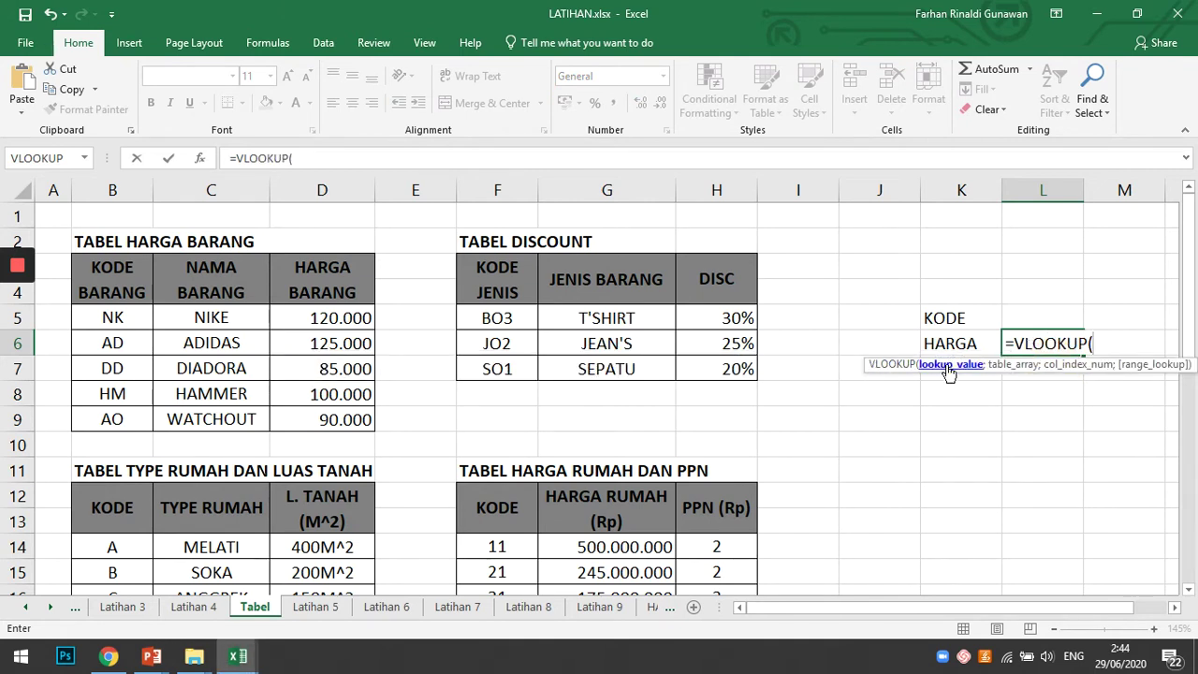
pyautogui.click(1026, 315)
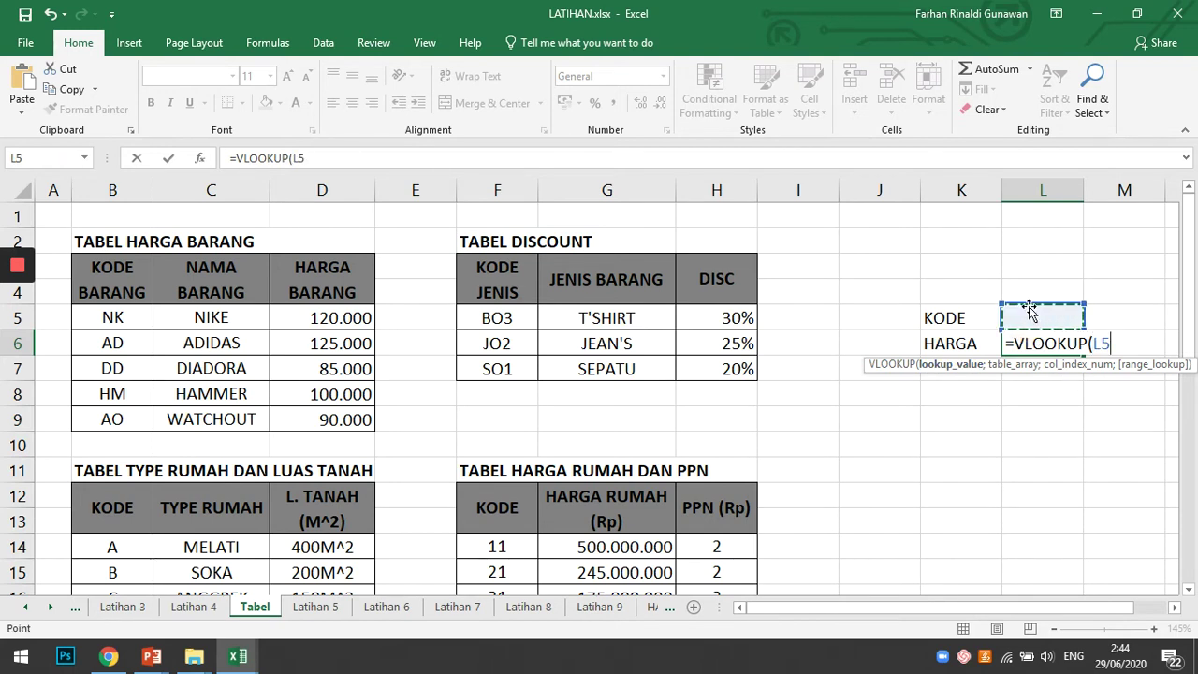
pyautogui.write(';')
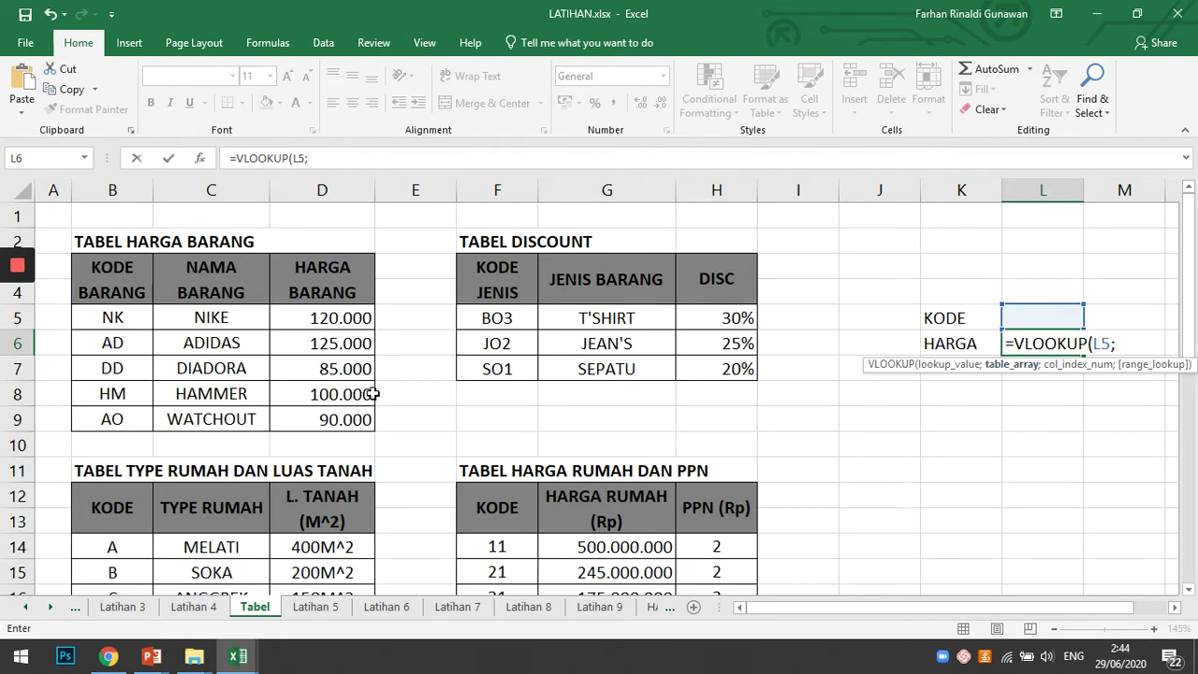
# Step: Complete the L6 formula with the absolute table array $B$5:$D$9, column index 3 and FALSE for an exact match
pyautogui.moveTo(112, 316); pyautogui.dragTo(321, 429)
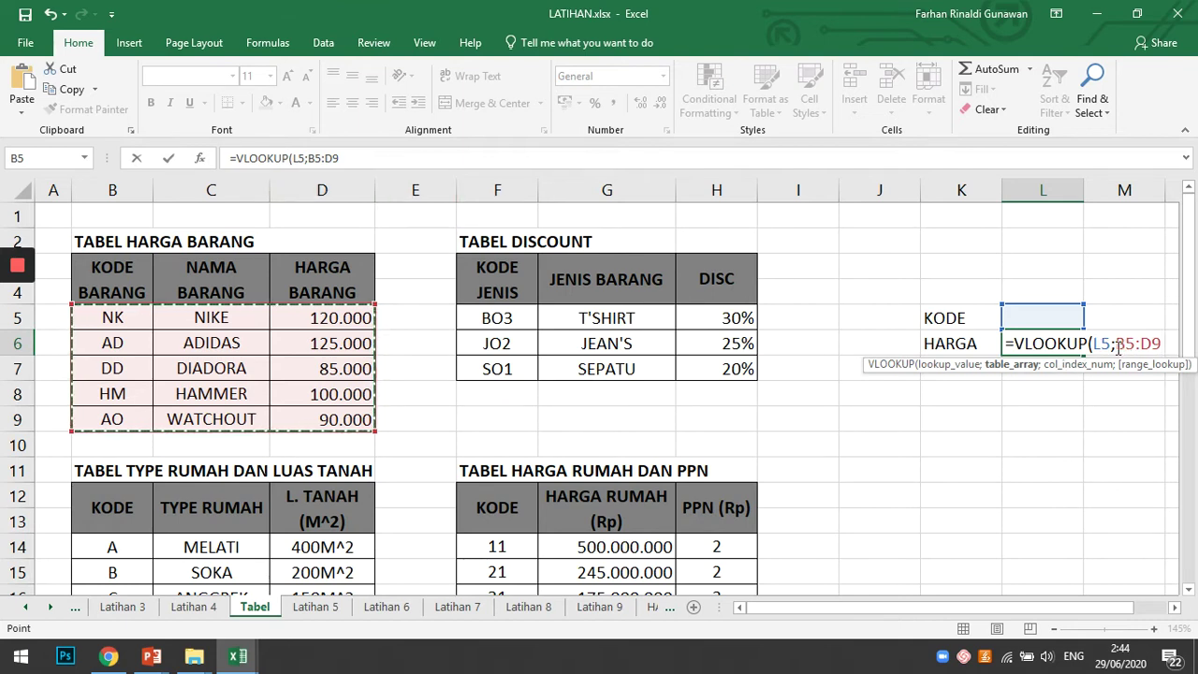
pyautogui.press('F4')
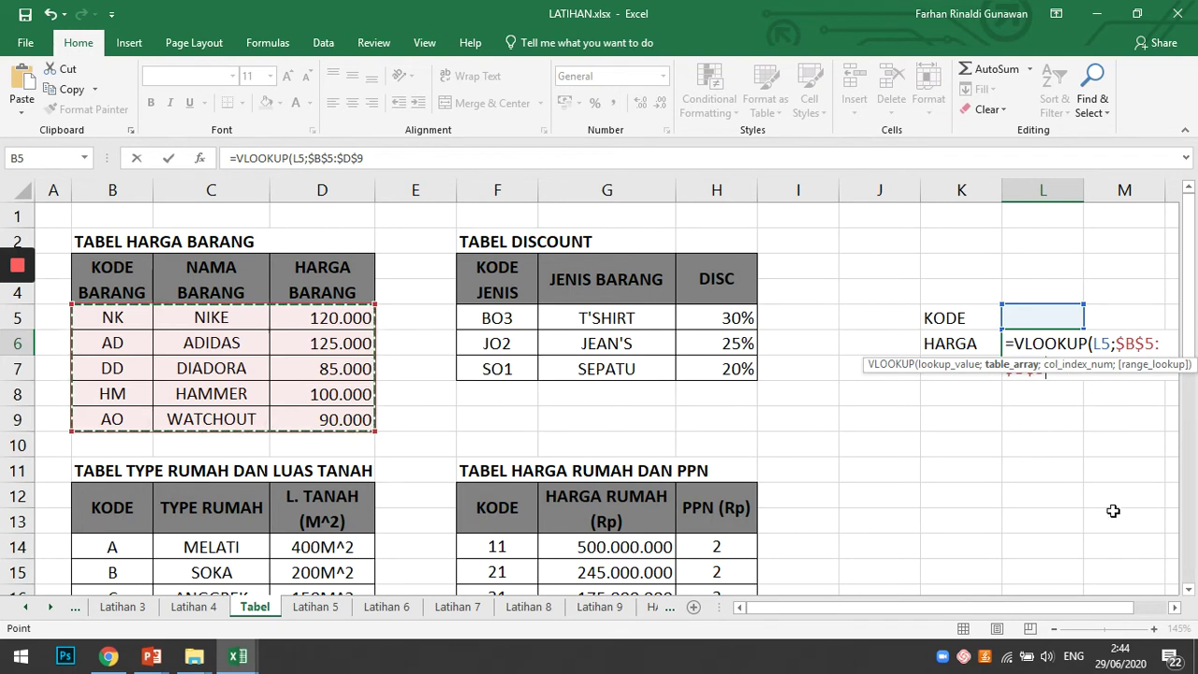
pyautogui.write(';3')
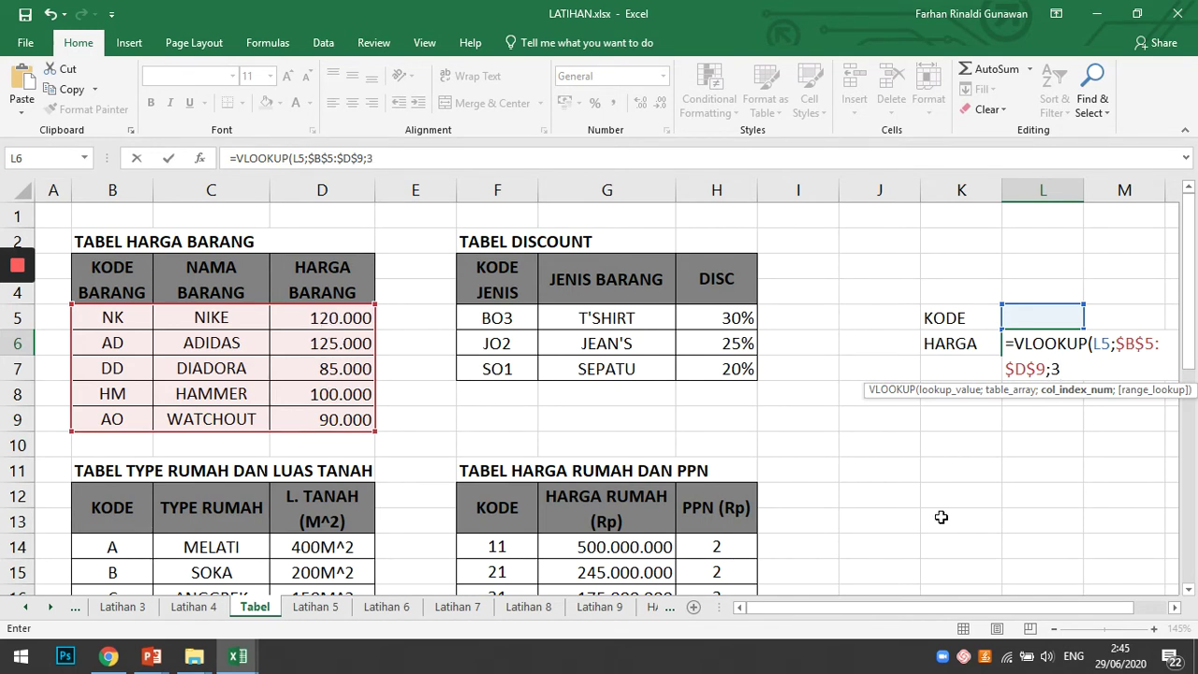
pyautogui.write(';')
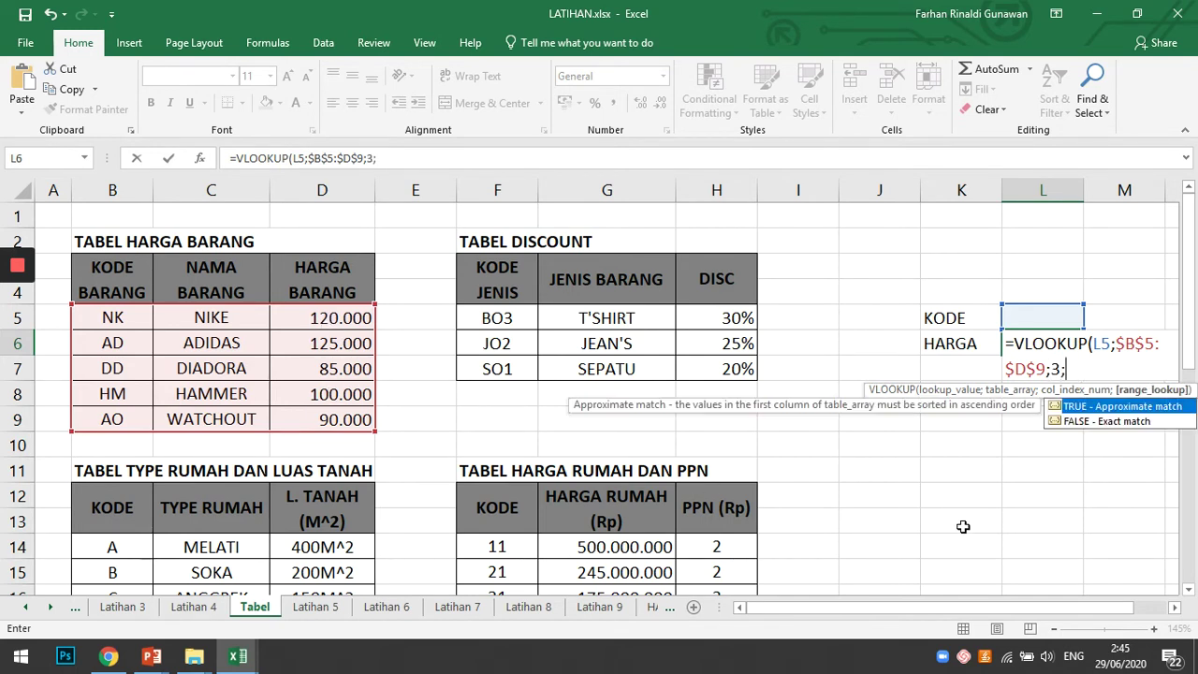
pyautogui.doubleClick(1075, 422)
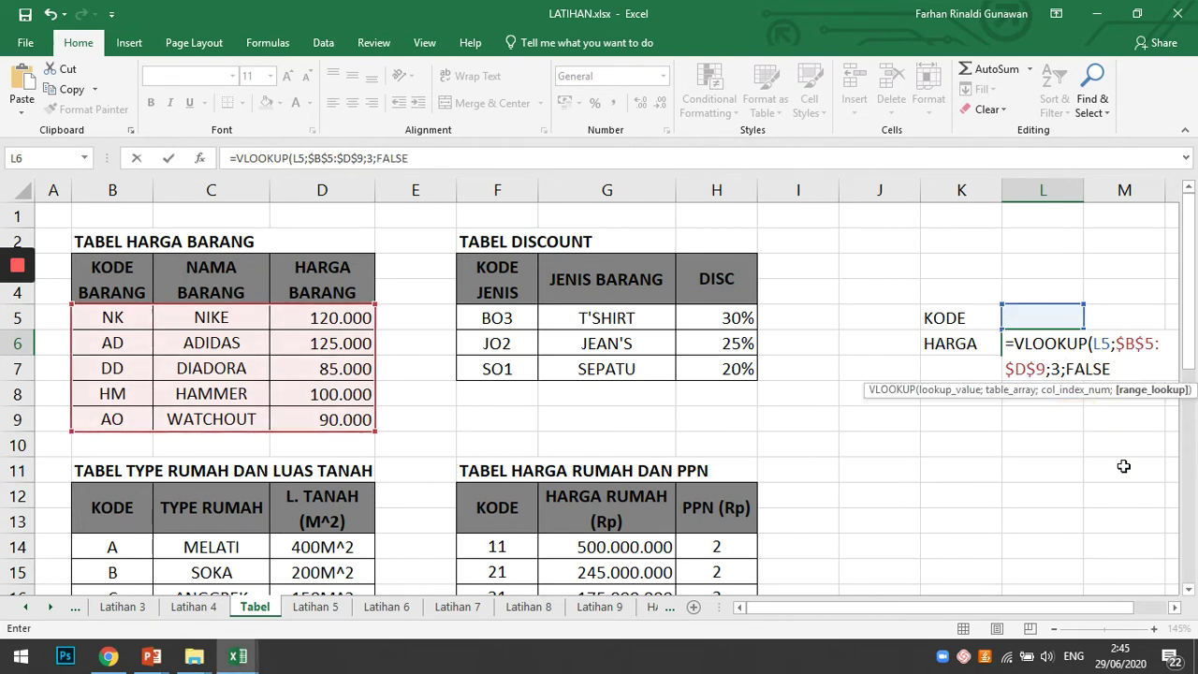
pyautogui.write(')')
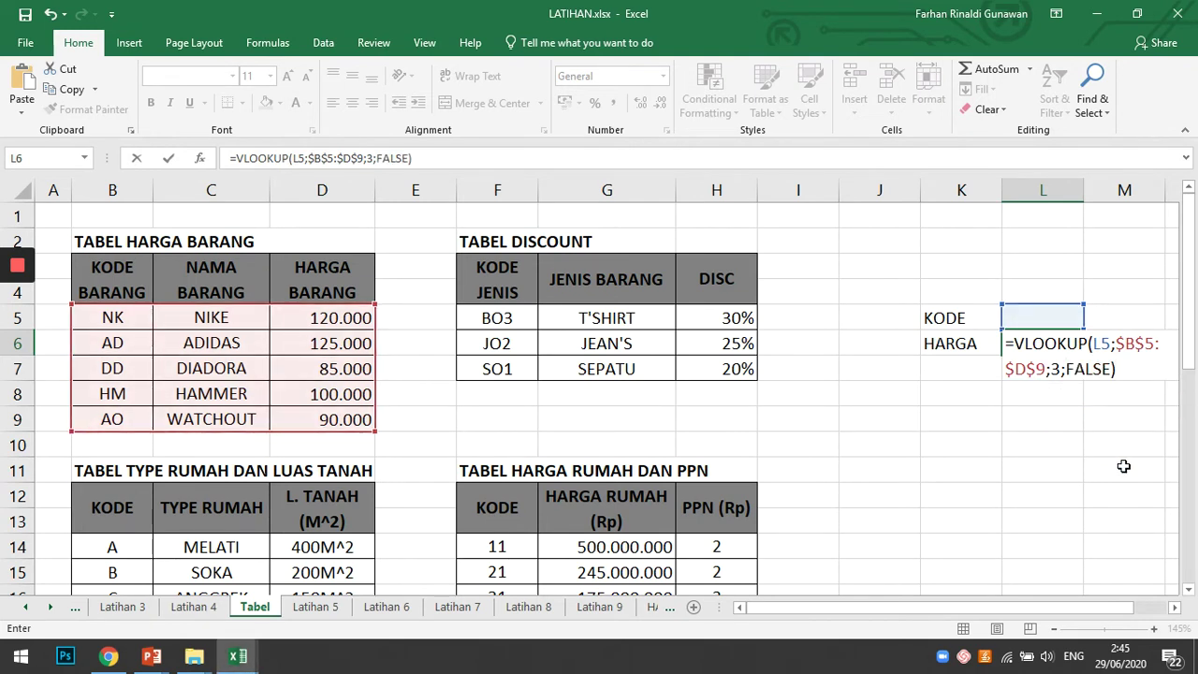
pyautogui.press('Return')
pyautogui.click(1044, 345)
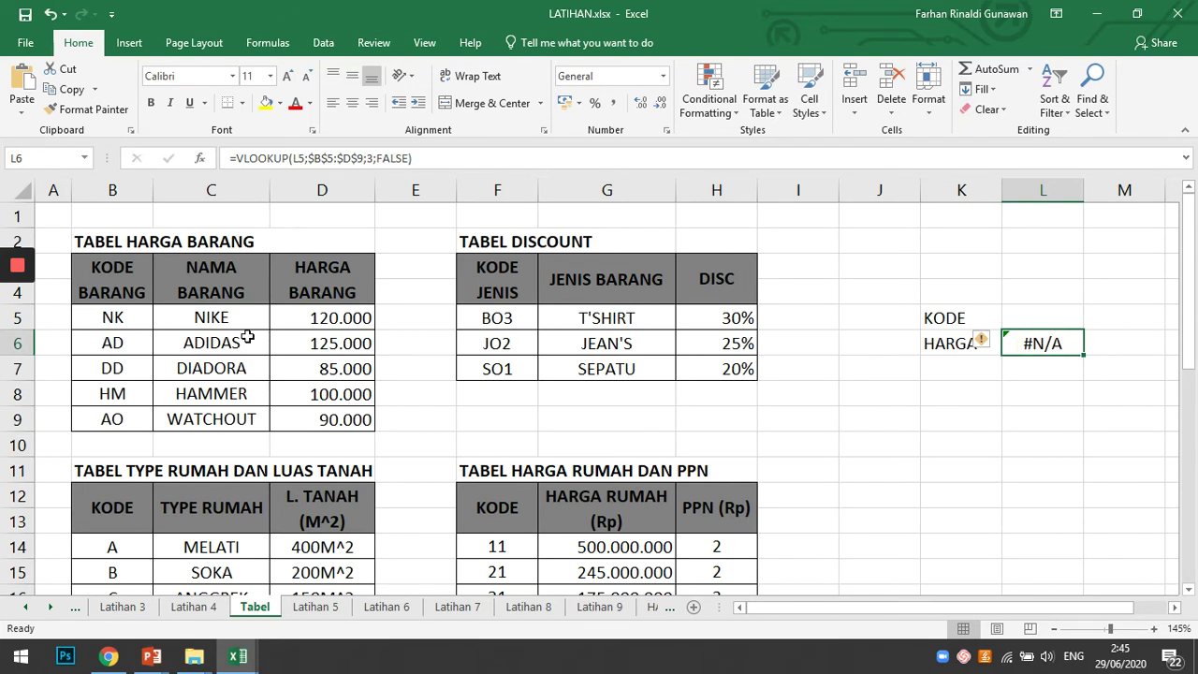
# Step: Enter the item code NK in L5 and apply the comma number style to the price in L6
pyautogui.click(1046, 318)
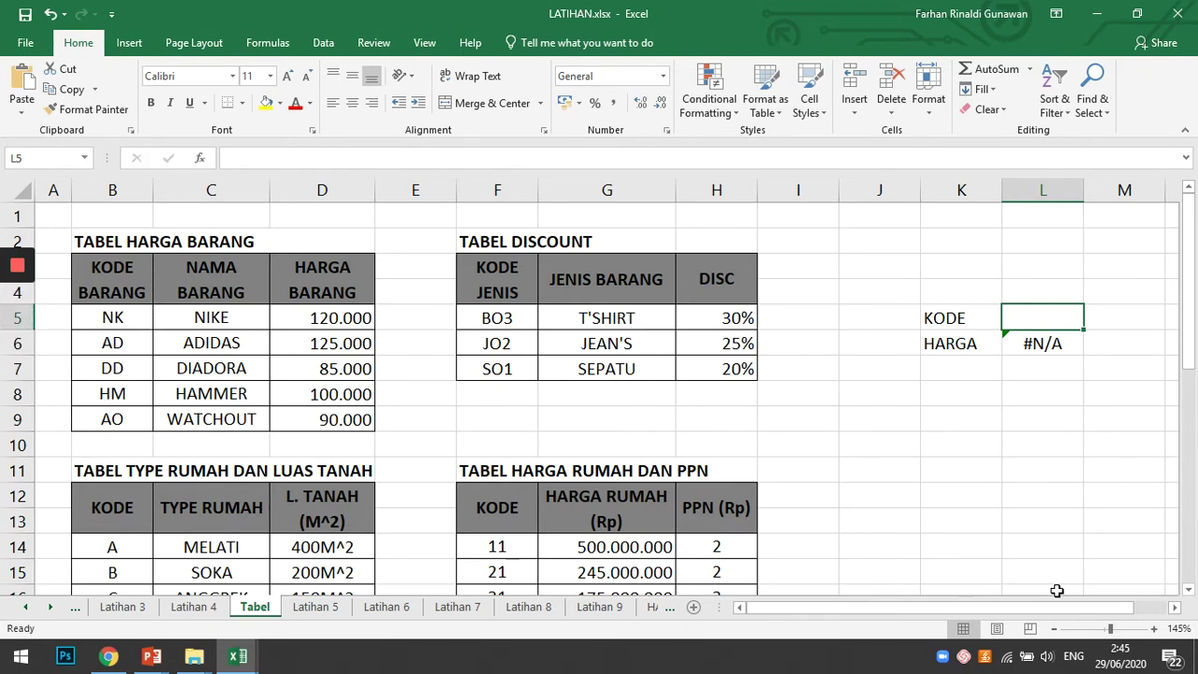
pyautogui.write('NK')
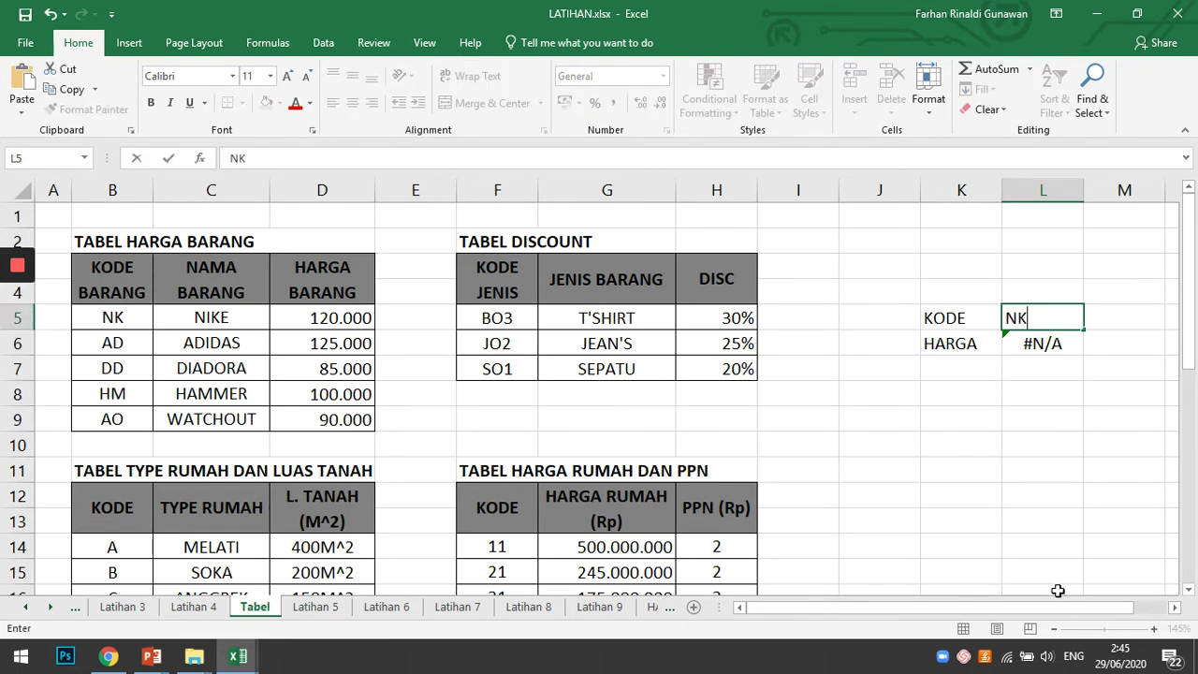
pyautogui.press('Return')
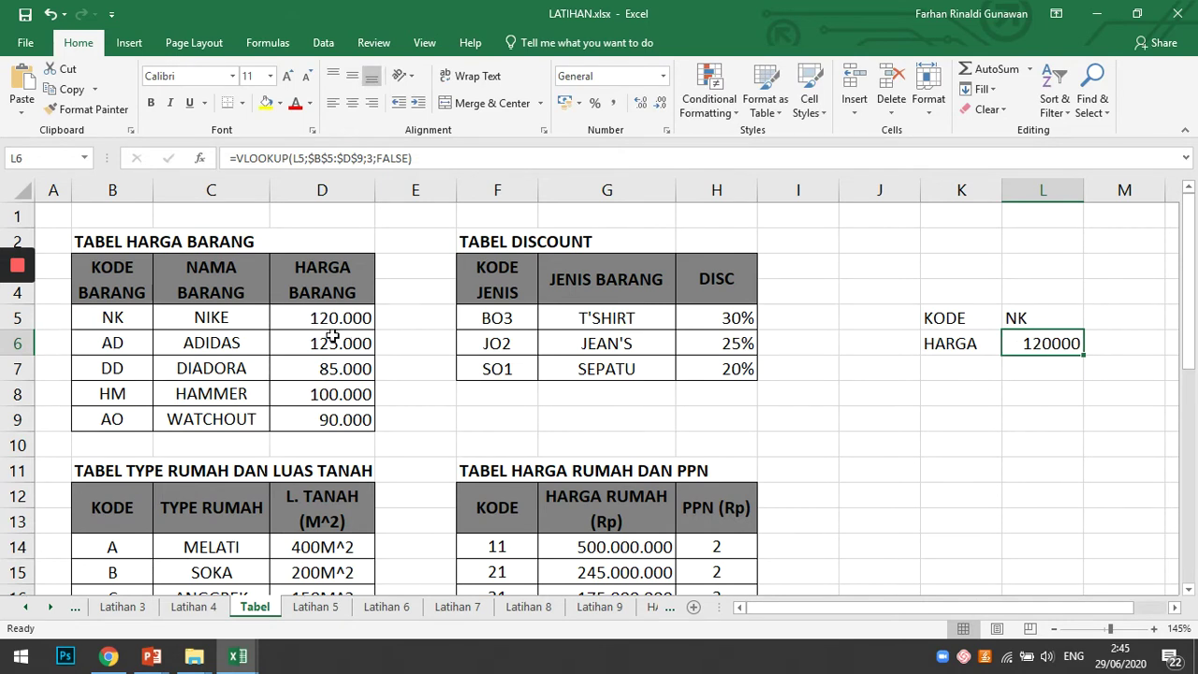
pyautogui.click(613, 103)
# Step: Replace the item code in L5 with HM to test the price lookup
pyautogui.click(1039, 320)
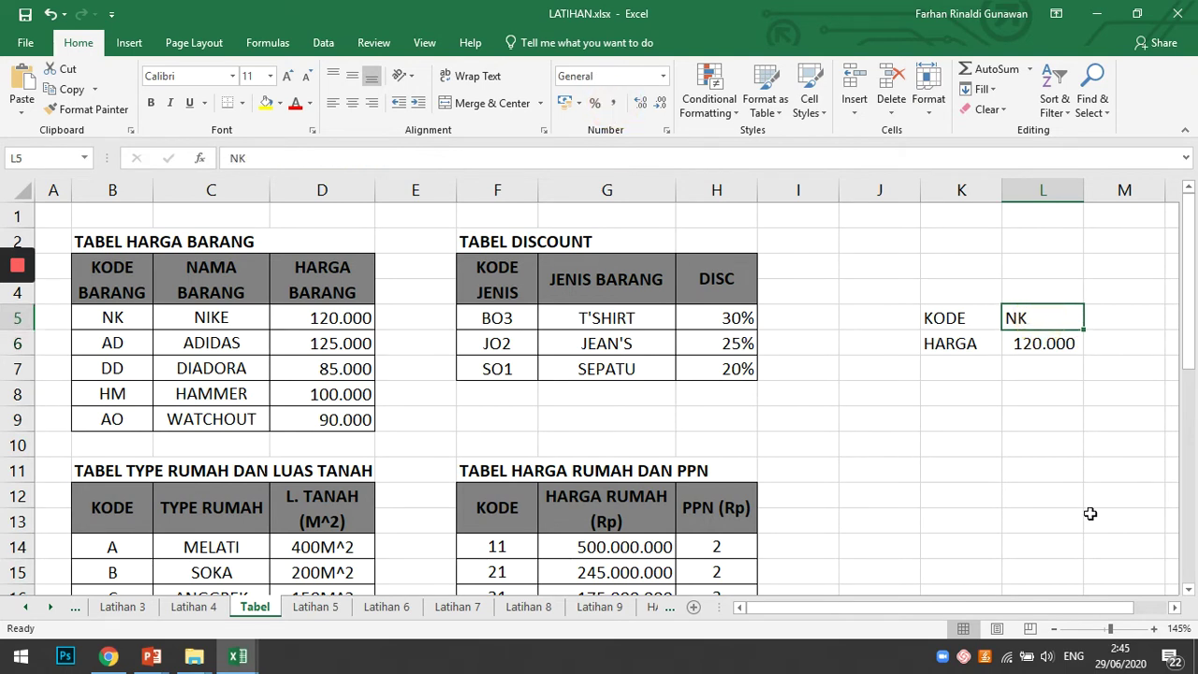
pyautogui.write('HM')
pyautogui.press('Return')
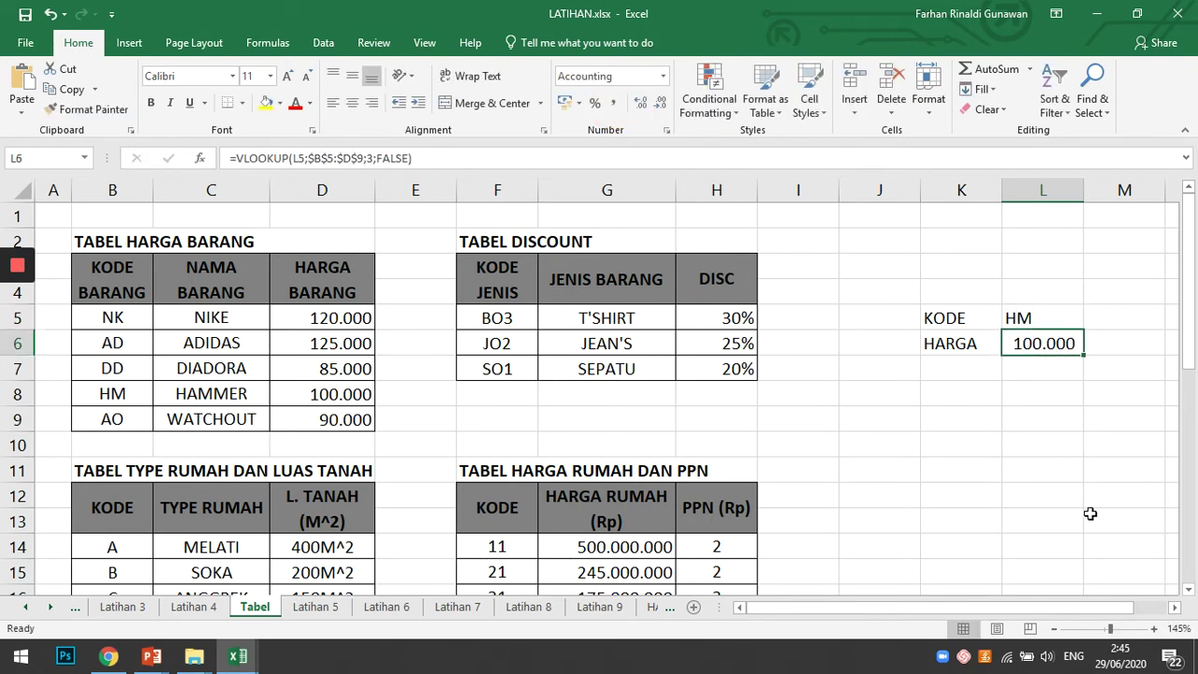
pyautogui.click(1042, 322)
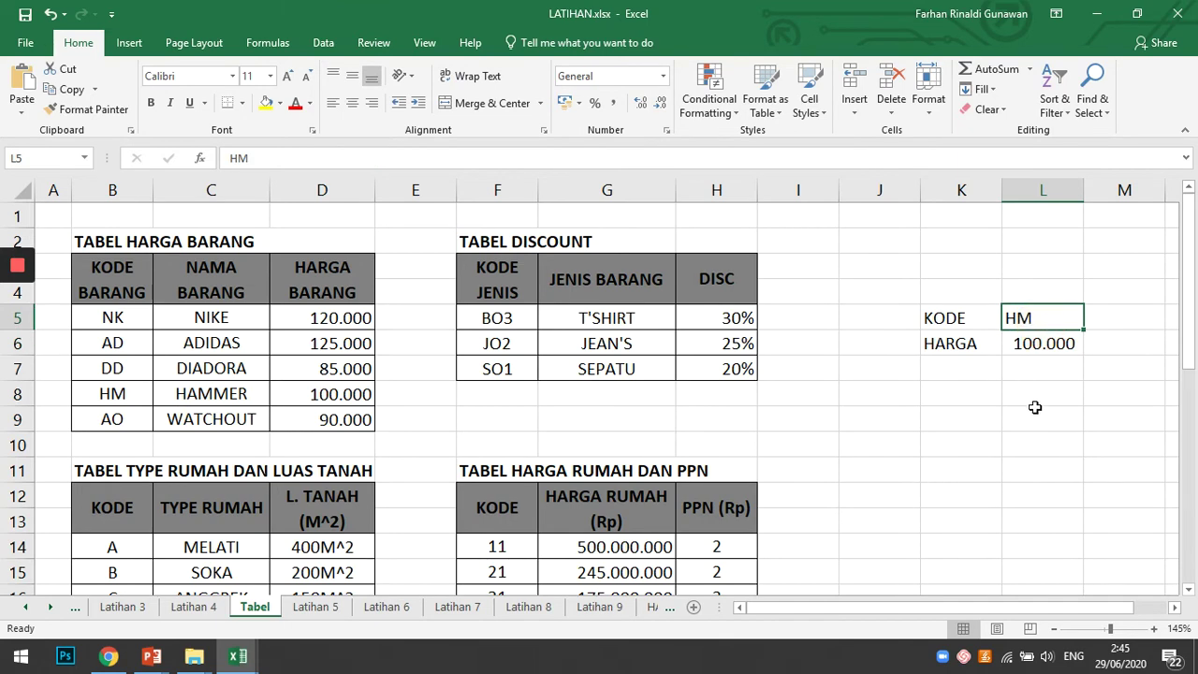
# Step: Enter the labels KODE in J14 and TYPE RUMAH in J15 beside the house tables
pyautogui.scroll(-2, 1029, 431)
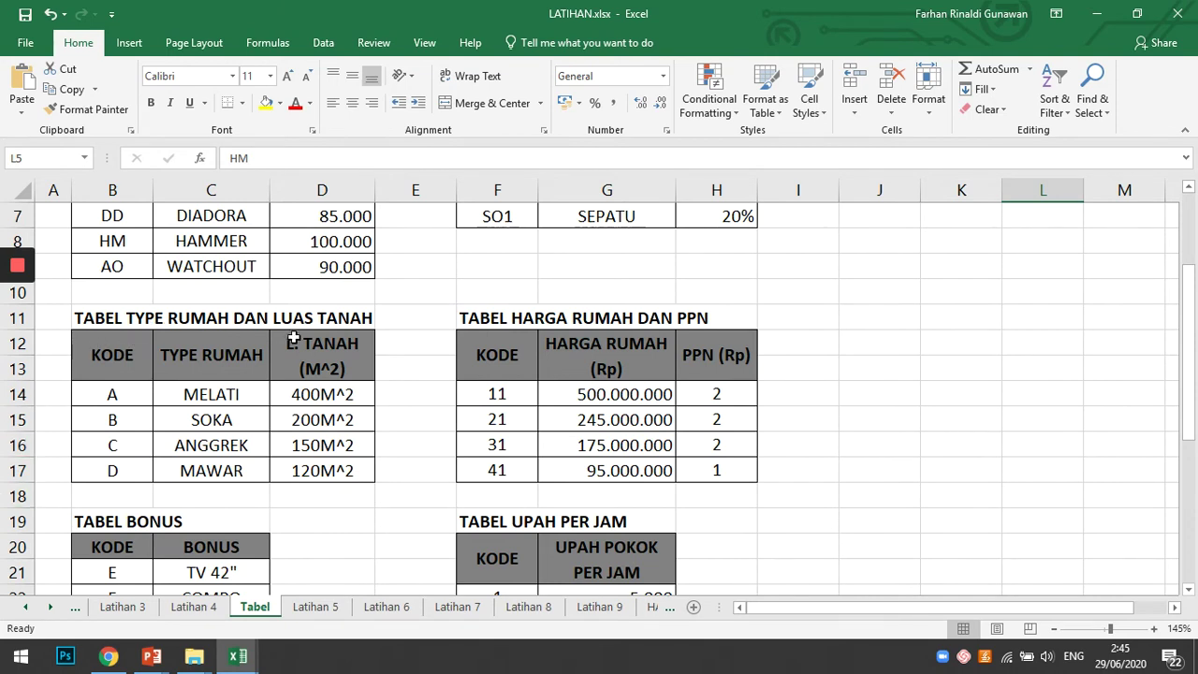
pyautogui.click(883, 395)
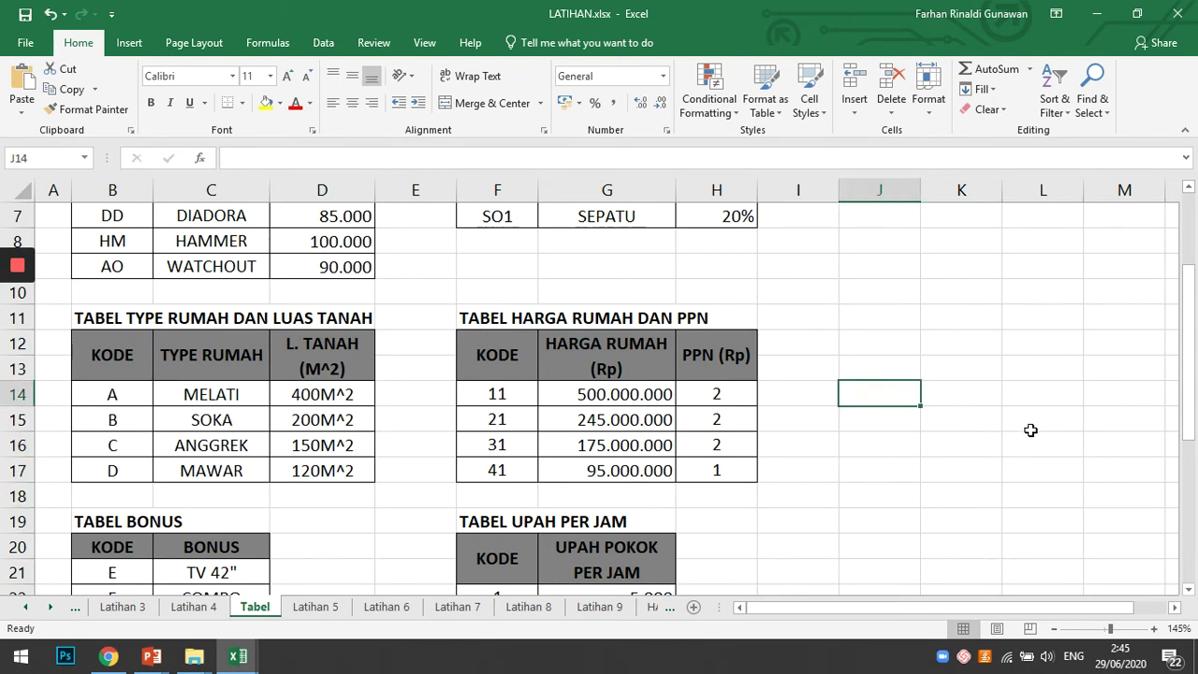
pyautogui.write('KODE')
pyautogui.press('Return')
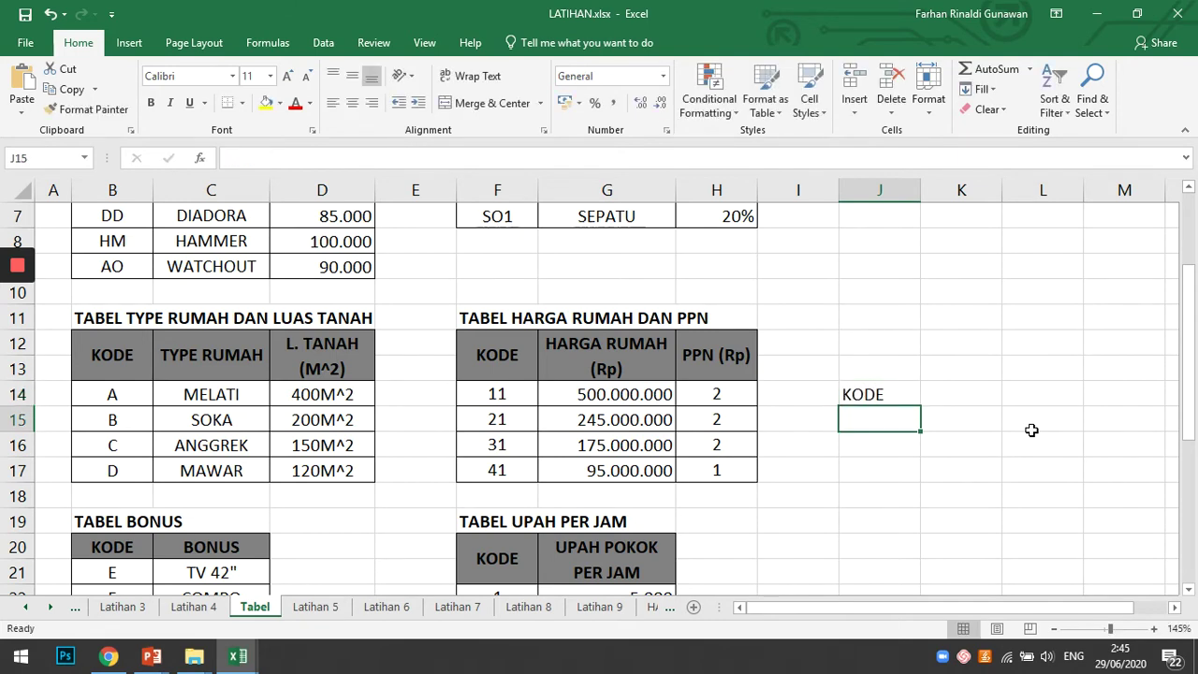
pyautogui.write('TYPERUMAH')
pyautogui.press('Return')
pyautogui.press('Up')
pyautogui.press('F2')
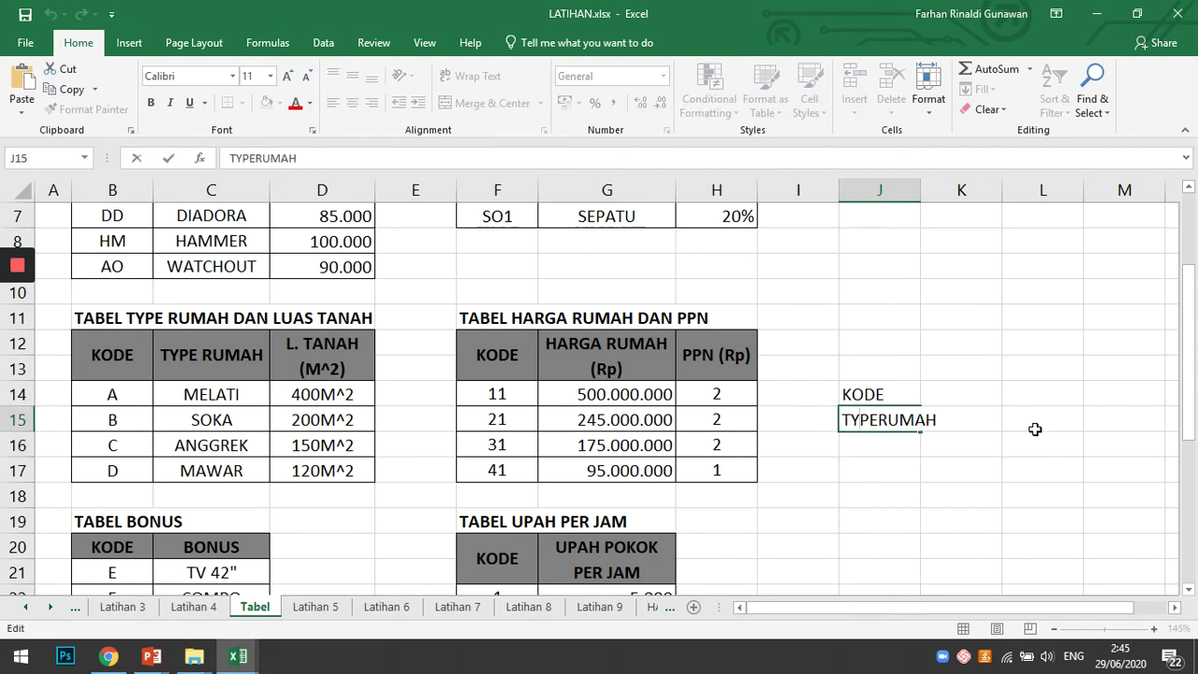
pyautogui.press('Return')
pyautogui.press('Up')
pyautogui.press('Up')
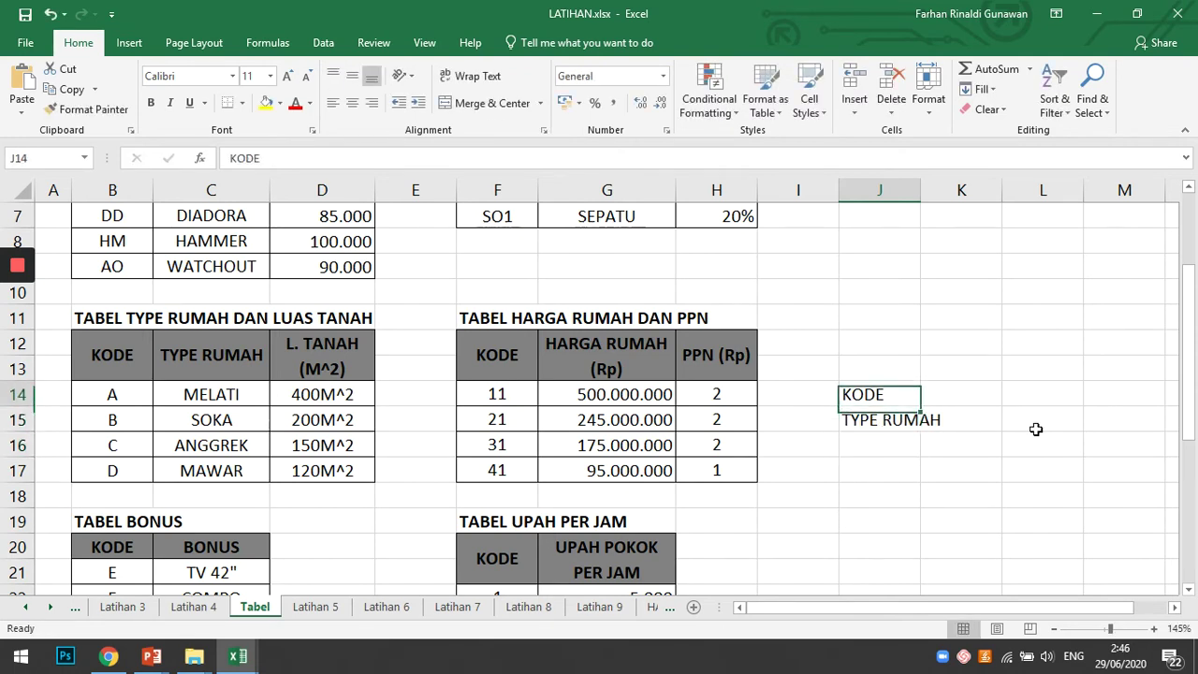
# Step: Begin a VLOOKUP formula in L15 beside TYPE RUMAH, with L14 as the lookup value
pyautogui.press('Right')
pyautogui.press('Right')
pyautogui.click(1036, 430)
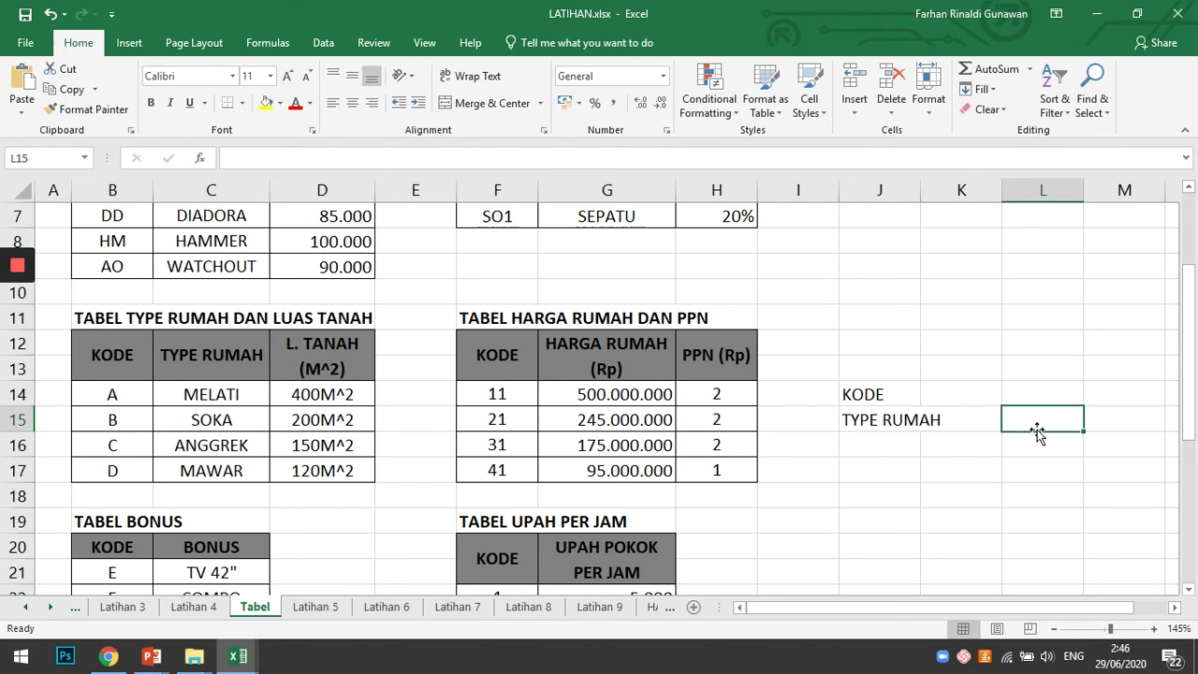
pyautogui.write('=VLOOK')
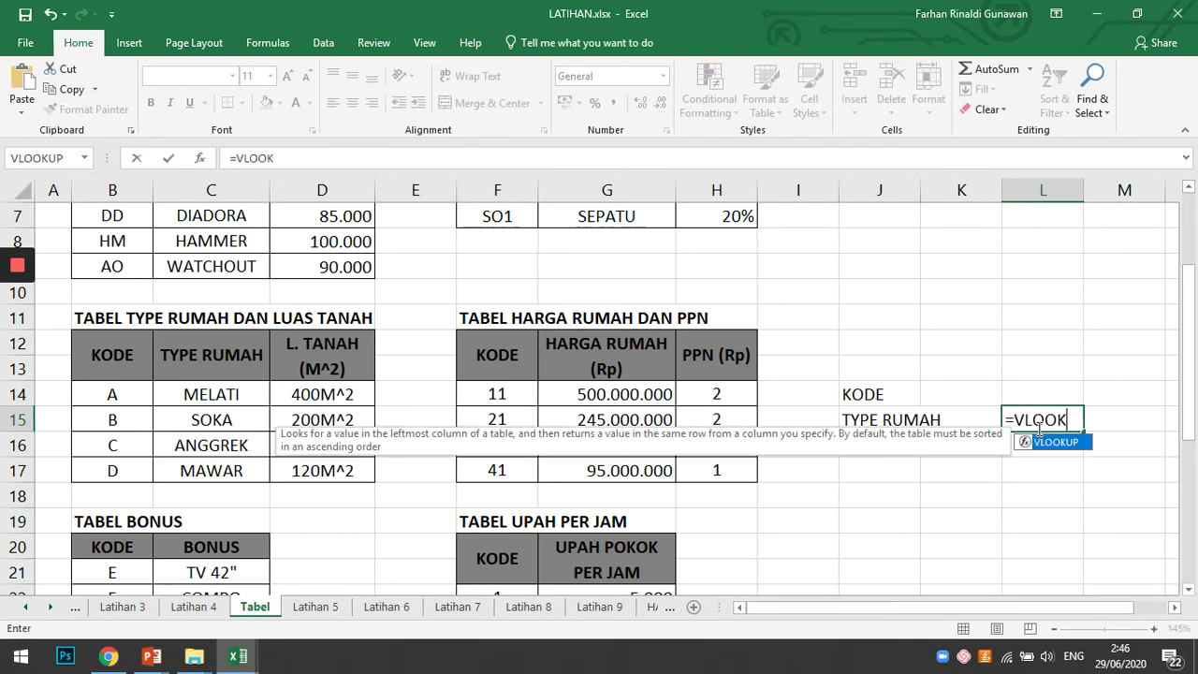
pyautogui.write('UP(')
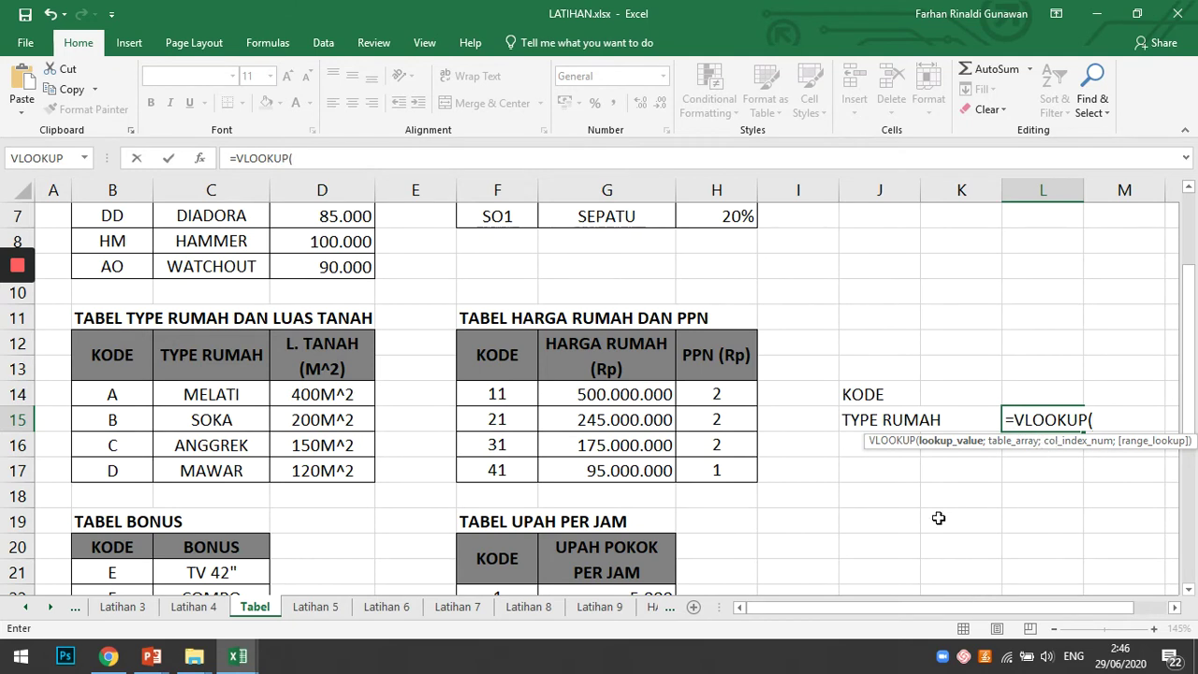
pyautogui.click(1028, 395)
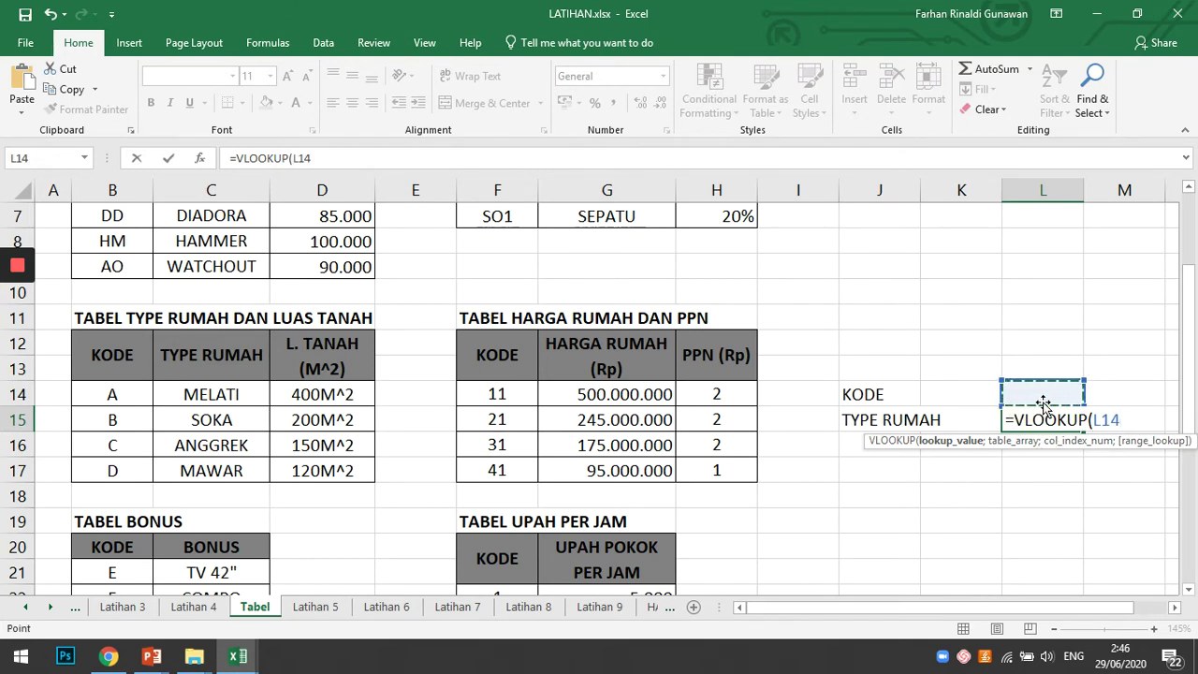
# Step: Complete the L15 formula with the absolute table array $B$14:$D$17, column index 2 and FALSE for an exact match
pyautogui.write(';')
pyautogui.moveTo(113, 394); pyautogui.dragTo(321, 476)
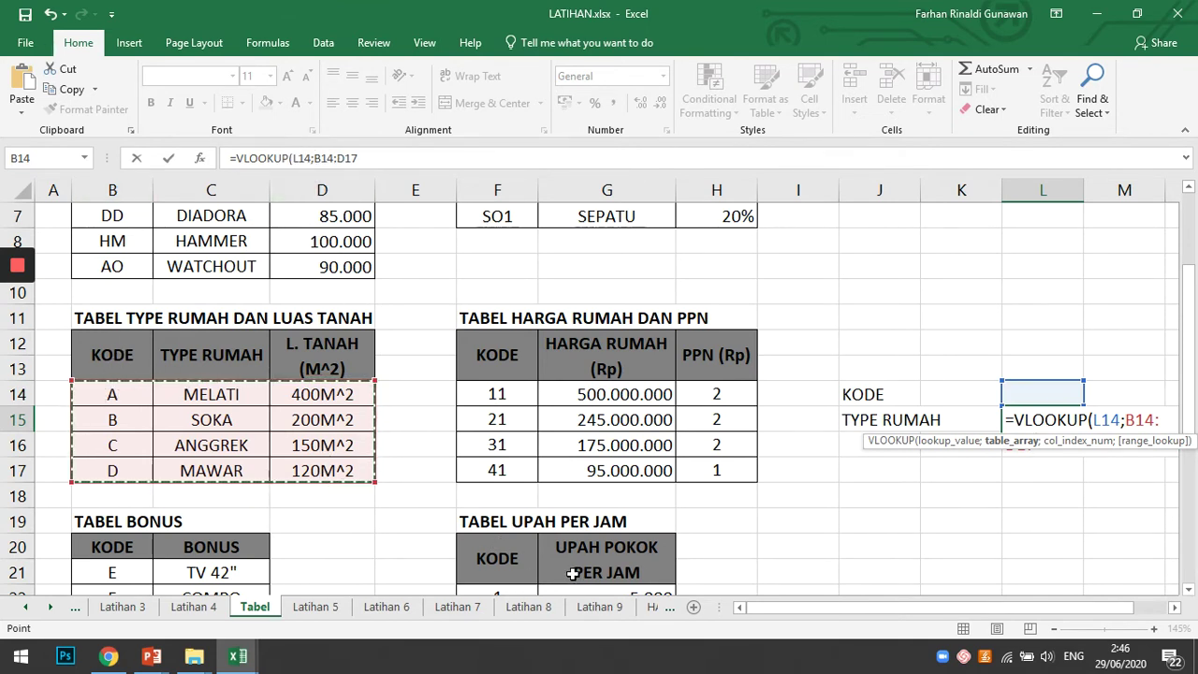
pyautogui.press('F4')
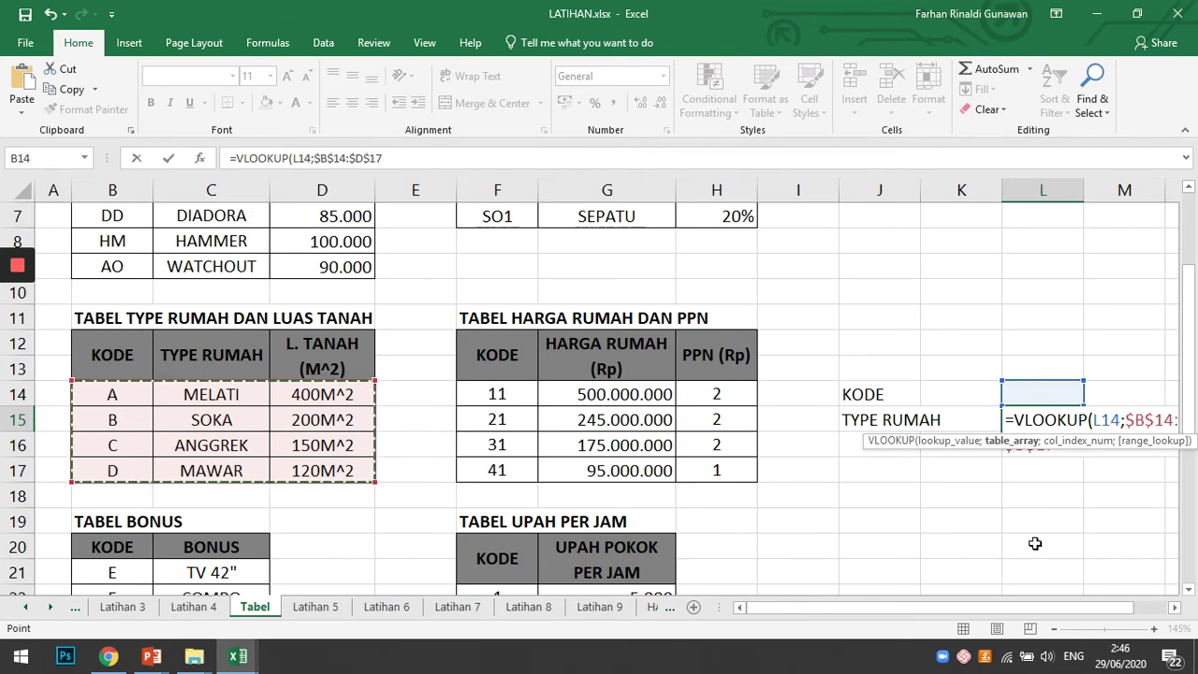
pyautogui.write(';')
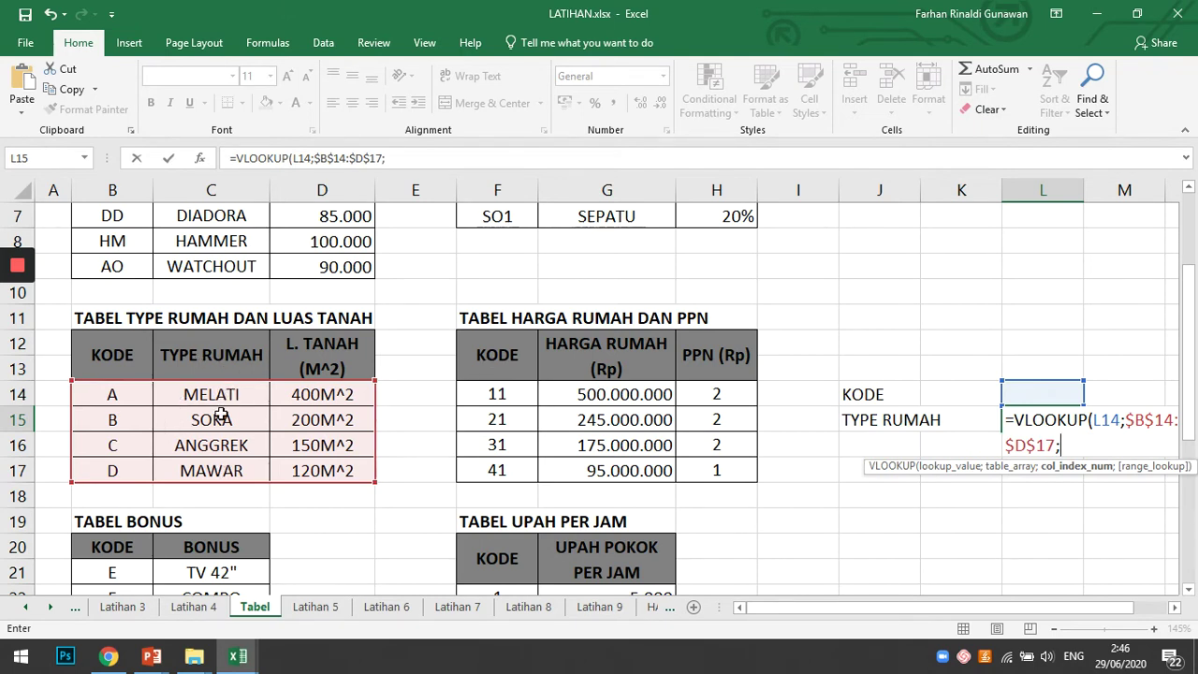
pyautogui.write('2;FA')
pyautogui.doubleClick(1081, 498)
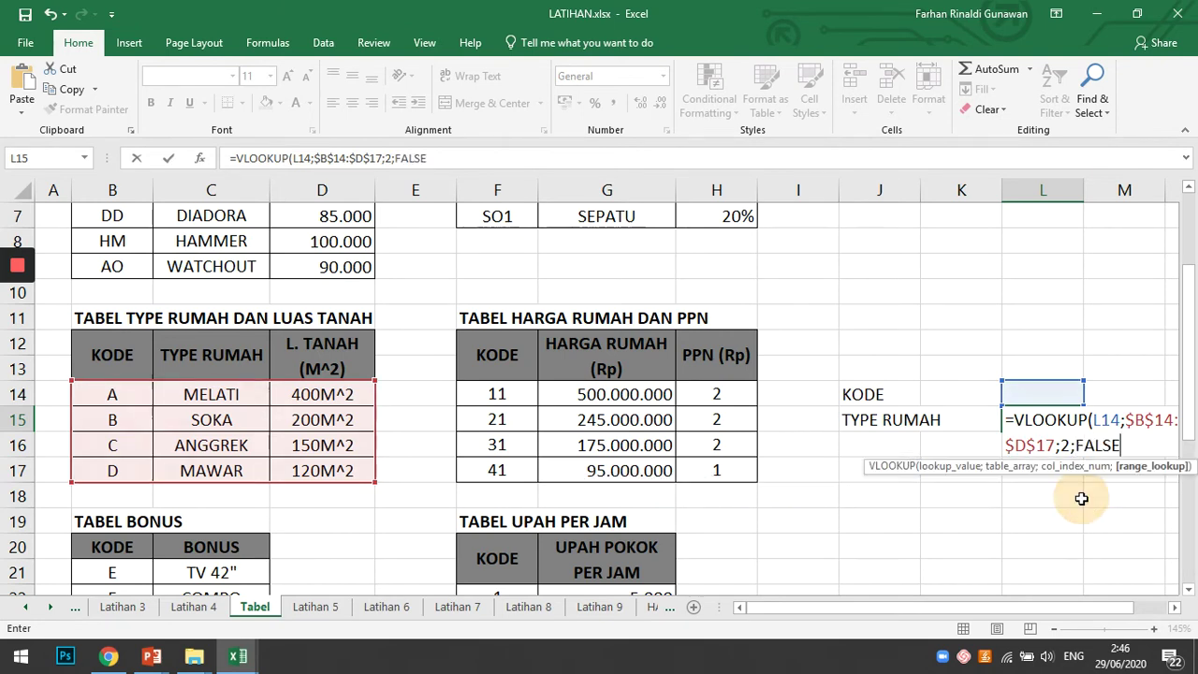
pyautogui.write(')')
pyautogui.press('Return')
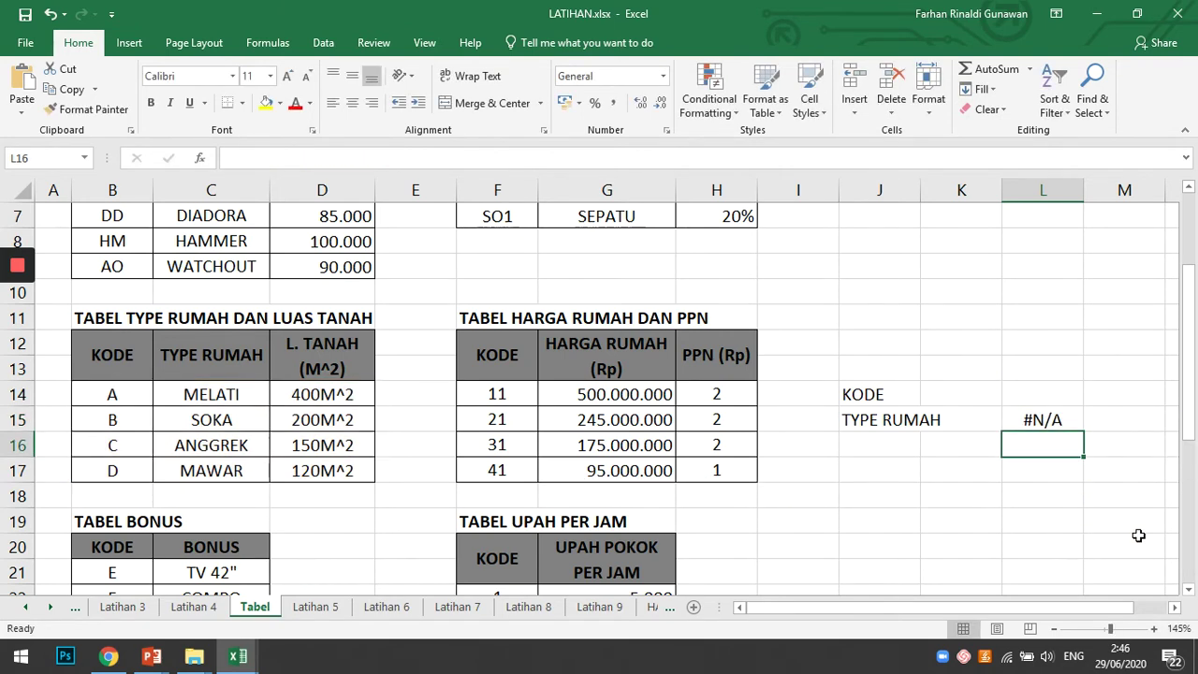
# Step: Enter 1 as the code in L14 to test the house type lookup
pyautogui.click(1030, 419)
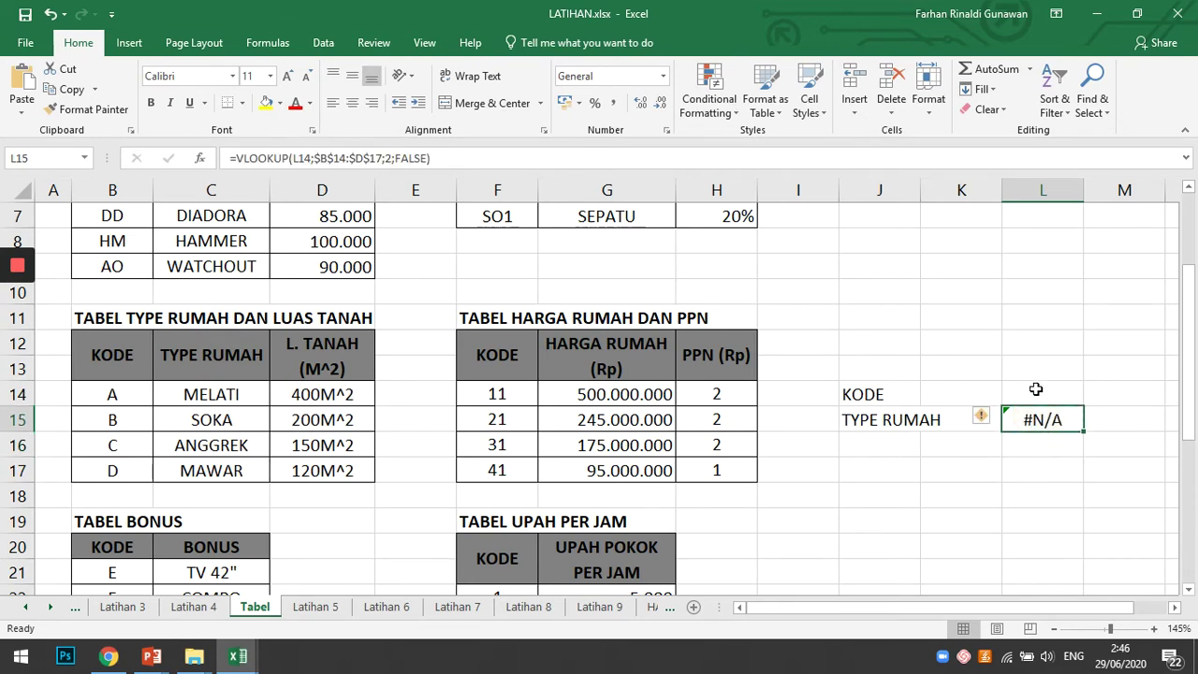
pyautogui.click(1037, 391)
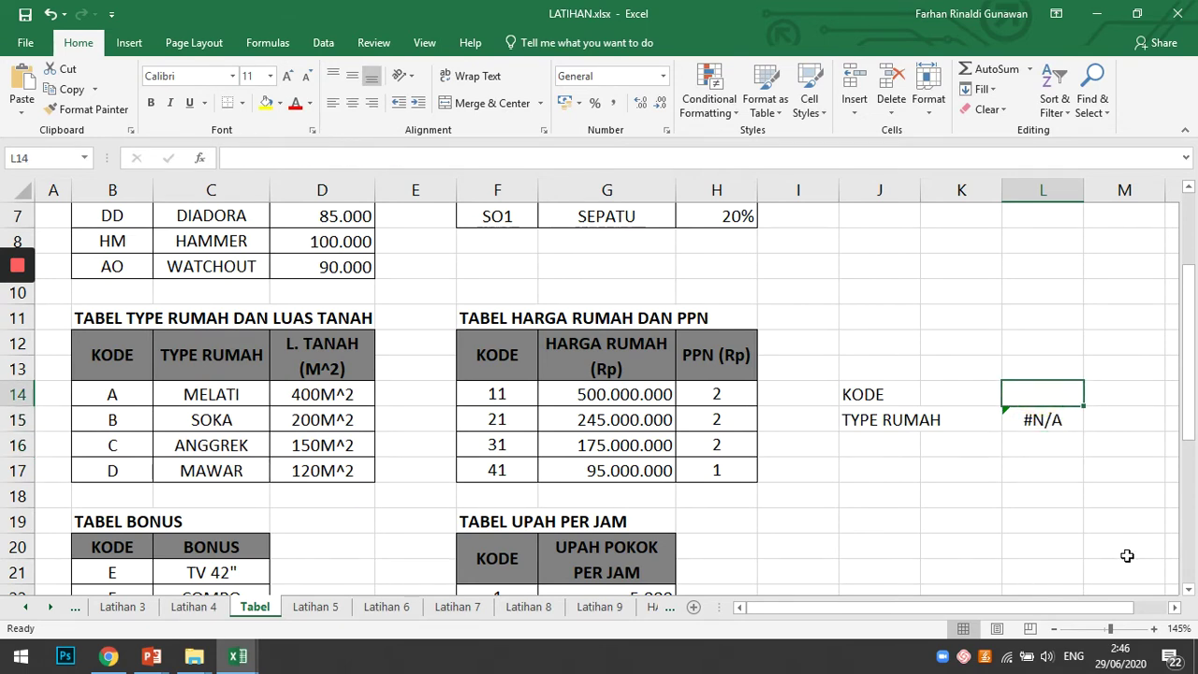
pyautogui.write('1')
pyautogui.press('Return')
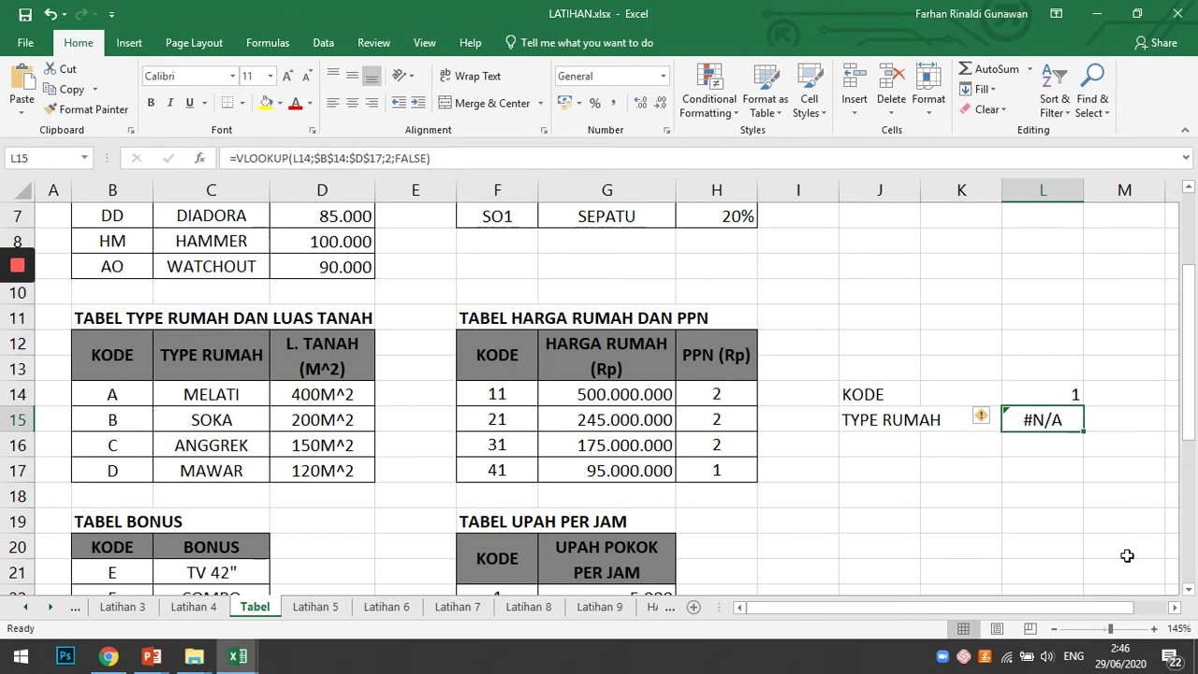
# Step: Test the house type lookup by entering the codes A, B, C and D in L14 one after another
pyautogui.press('Up')
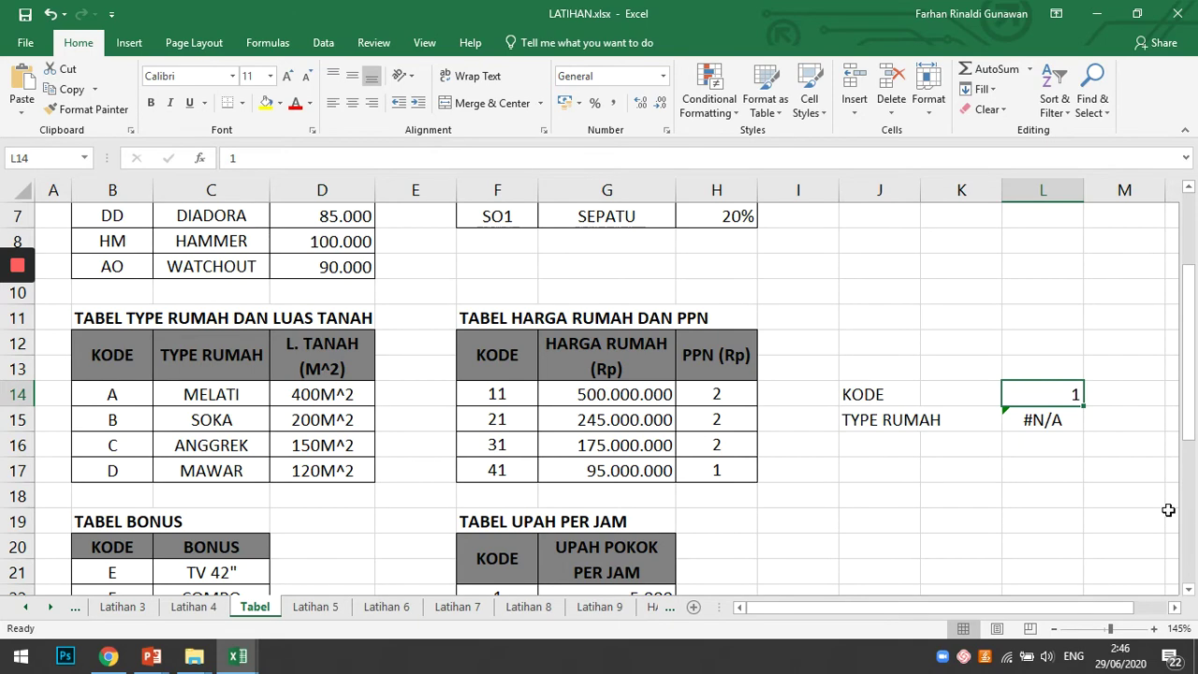
pyautogui.write('A')
pyautogui.press('Up')
pyautogui.press('Up')
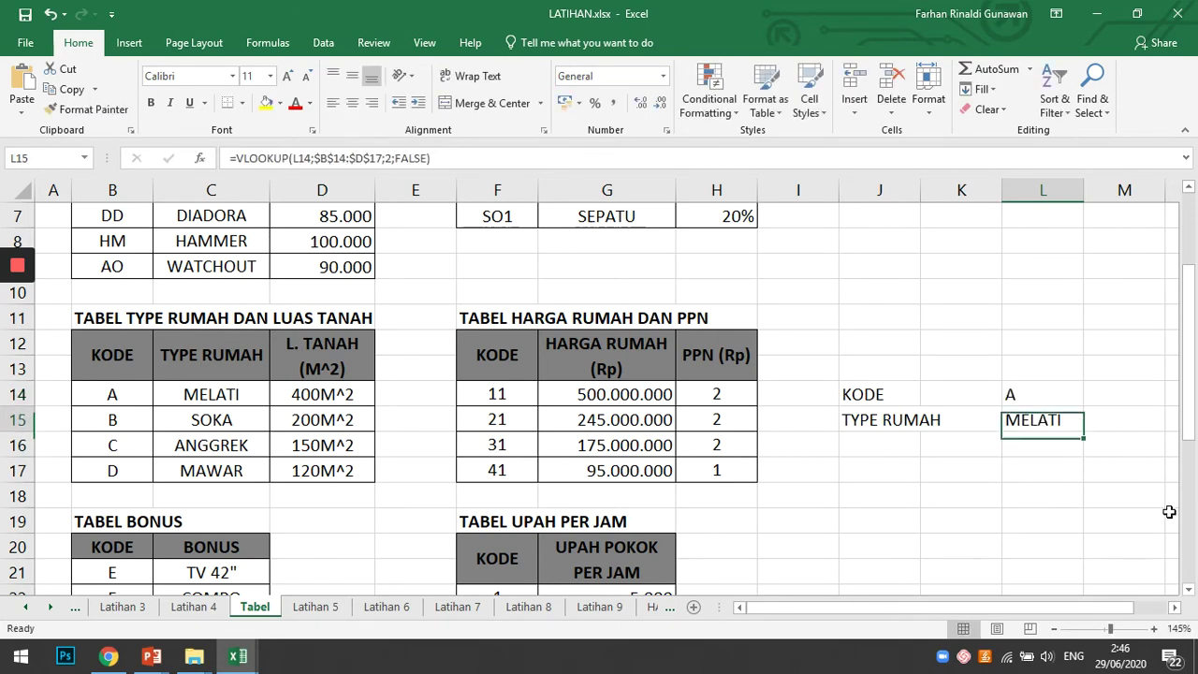
pyautogui.write('B')
pyautogui.press('Return')
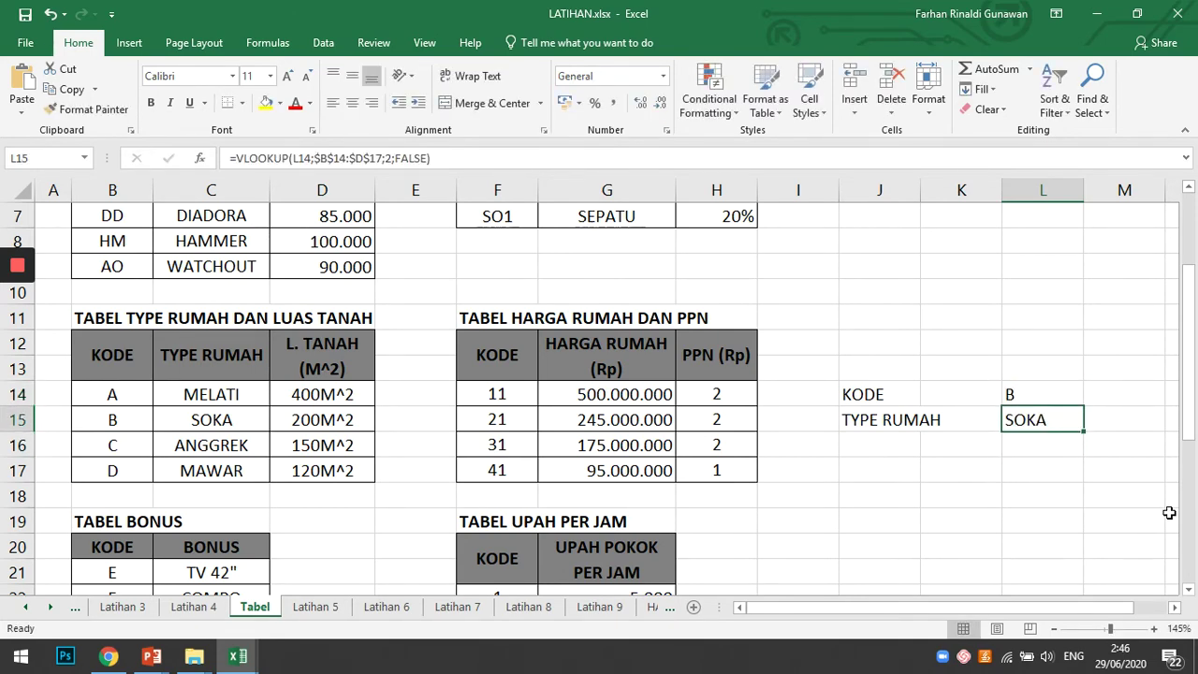
pyautogui.press('Up')
pyautogui.write('C')
pyautogui.press('Return')
pyautogui.press('Up')
pyautogui.write('D')
pyautogui.press('Return')
# Step: Replace the code in L14 with E to test a code missing from the house type table
pyautogui.press('Up')
pyautogui.write('E')
pyautogui.press('Return')
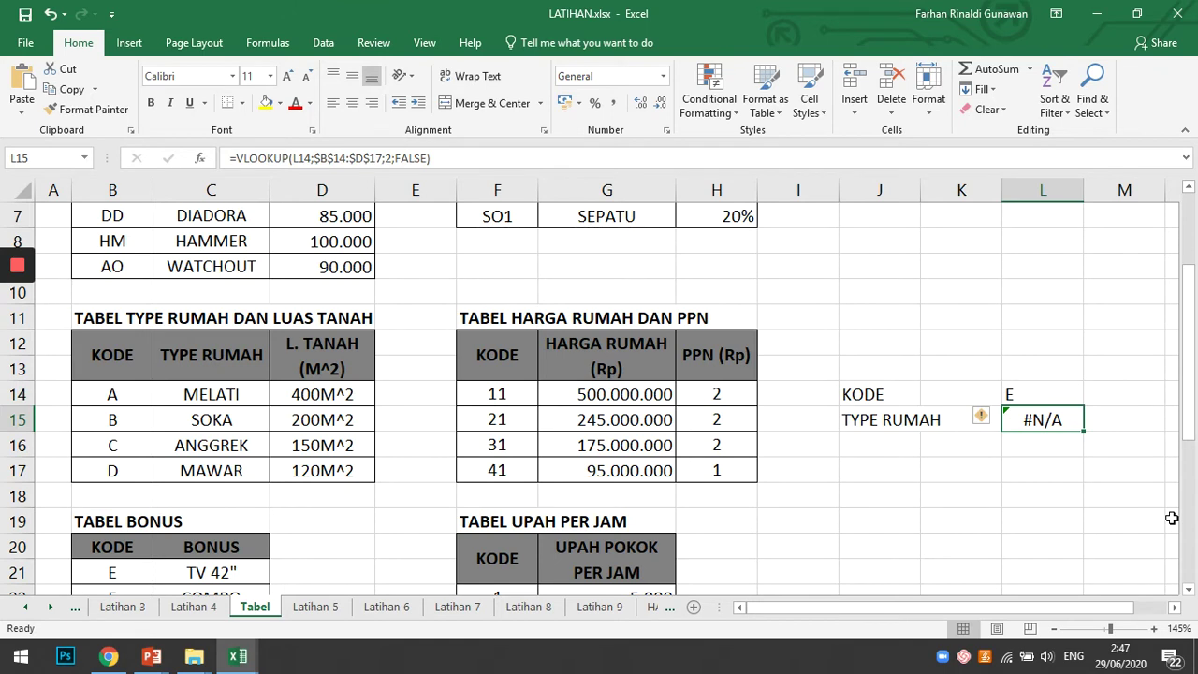
# Step: Examine the FALSE range lookup argument in the L15 formula, leaving the formula as it is
pyautogui.press('Up')
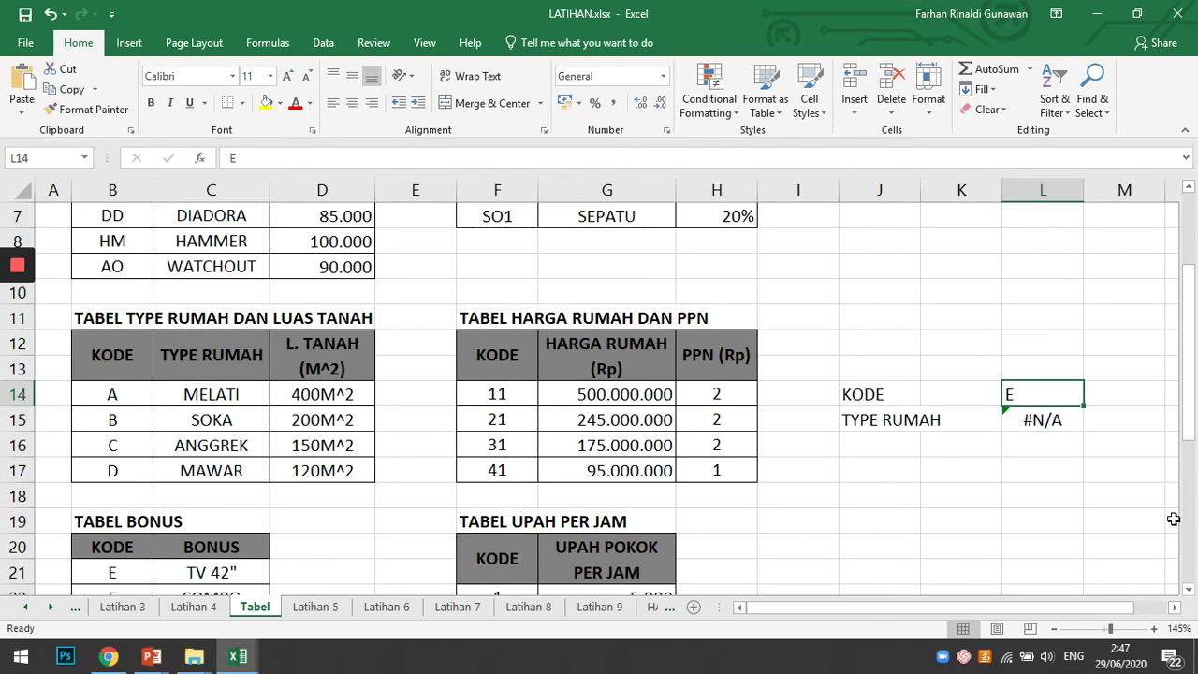
pyautogui.doubleClick(1054, 421)
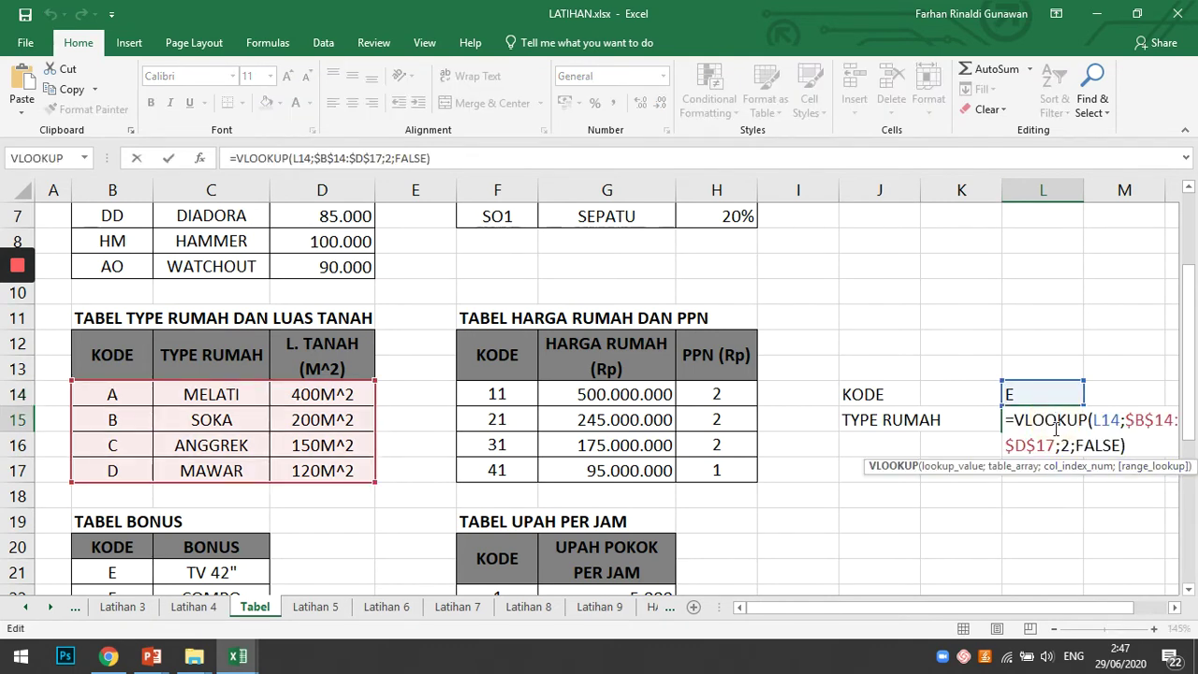
pyautogui.click(1147, 470)
pyautogui.moveTo(1096, 447); pyautogui.dragTo(1101, 446)
pyautogui.click(1133, 472)
pyautogui.doubleClick(1097, 448)
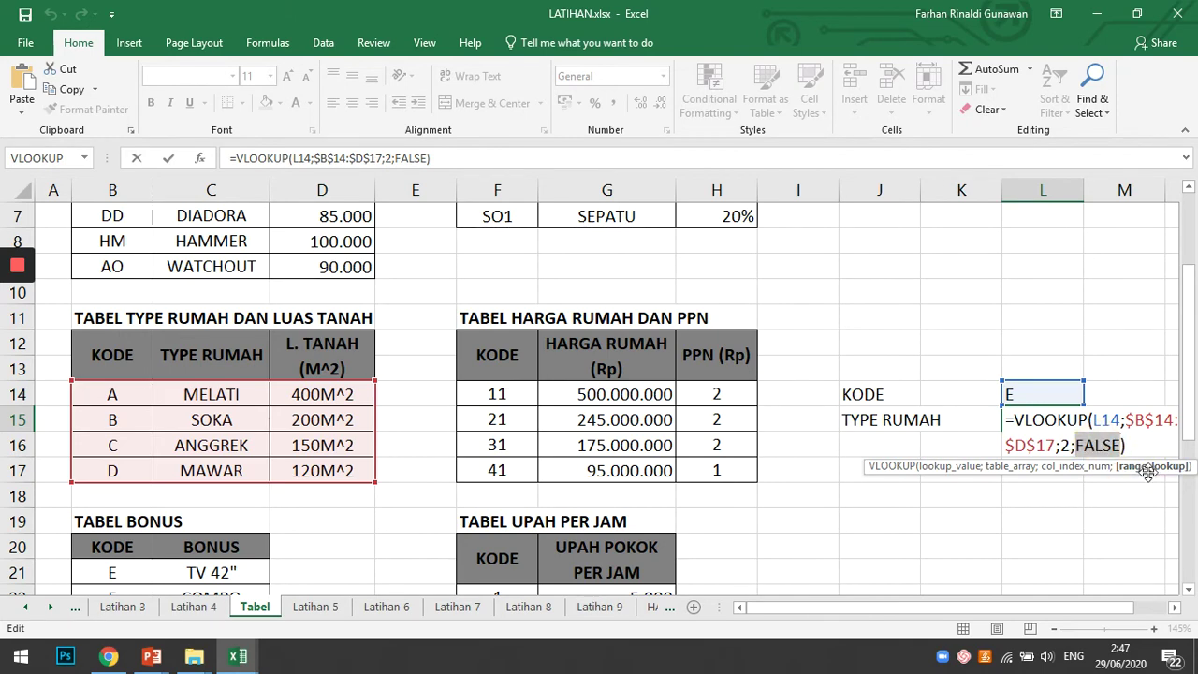
pyautogui.hotkey('ctrl', 'Return')
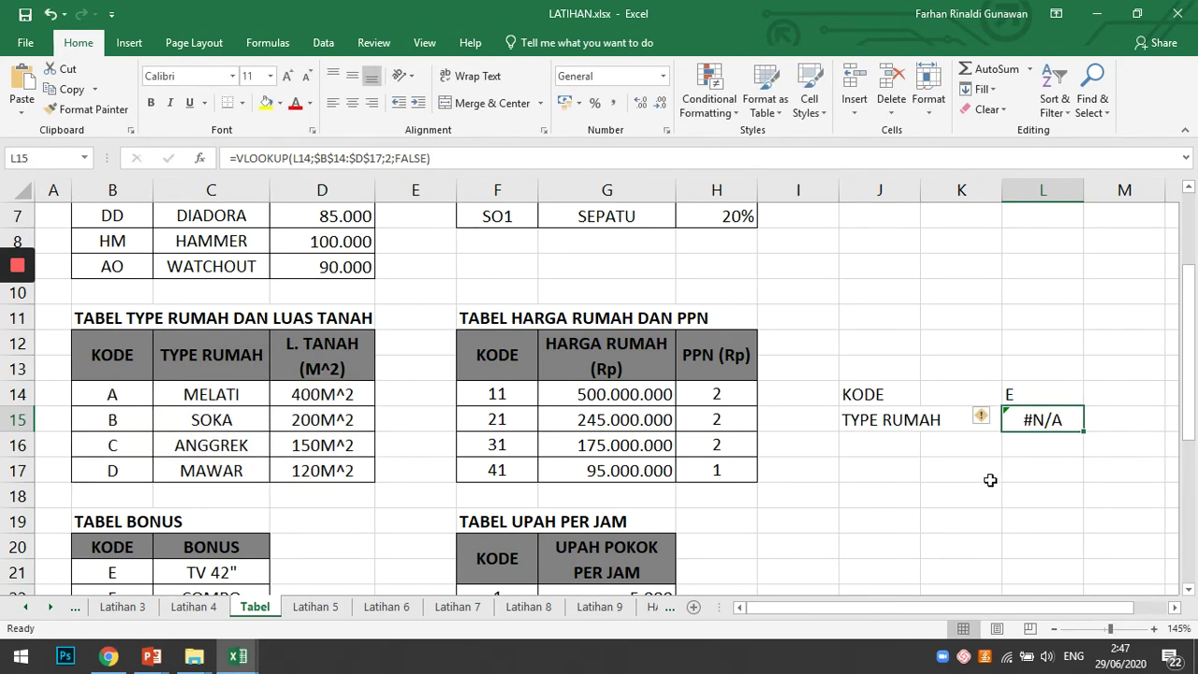
# Step: Change the last code in TABEL UPAH PER JAM, cell F24, to 5
pyautogui.scroll(2, 990, 480)
pyautogui.scroll(-6, 961, 503)
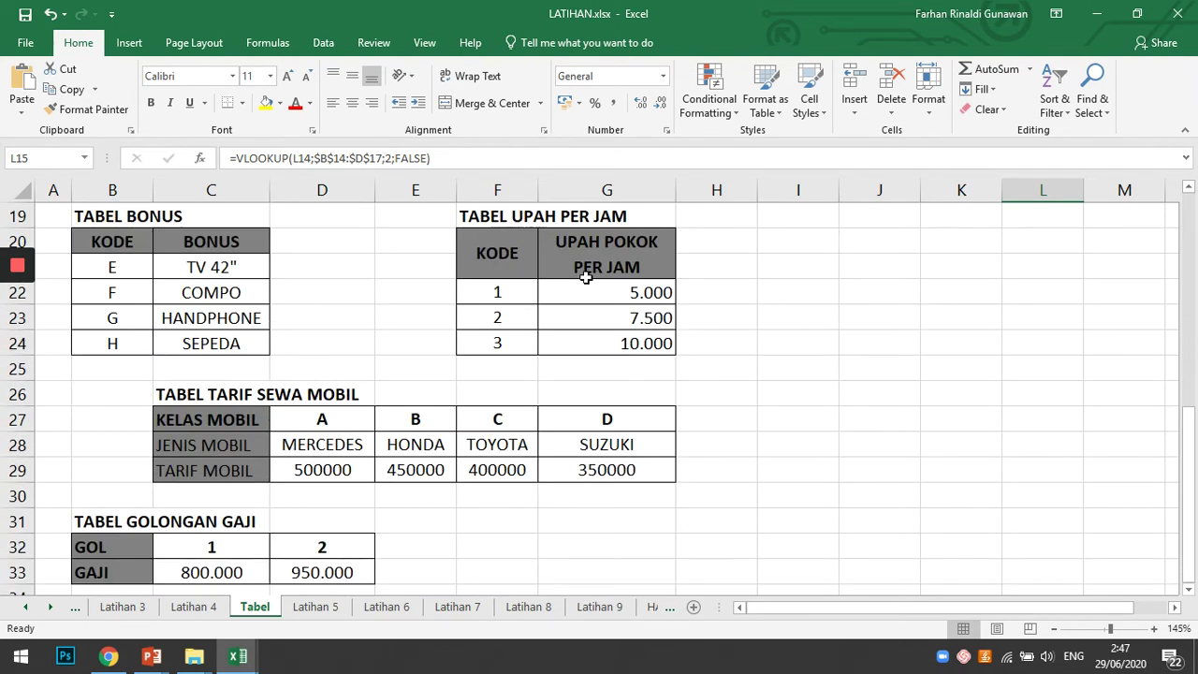
pyautogui.click(494, 218)
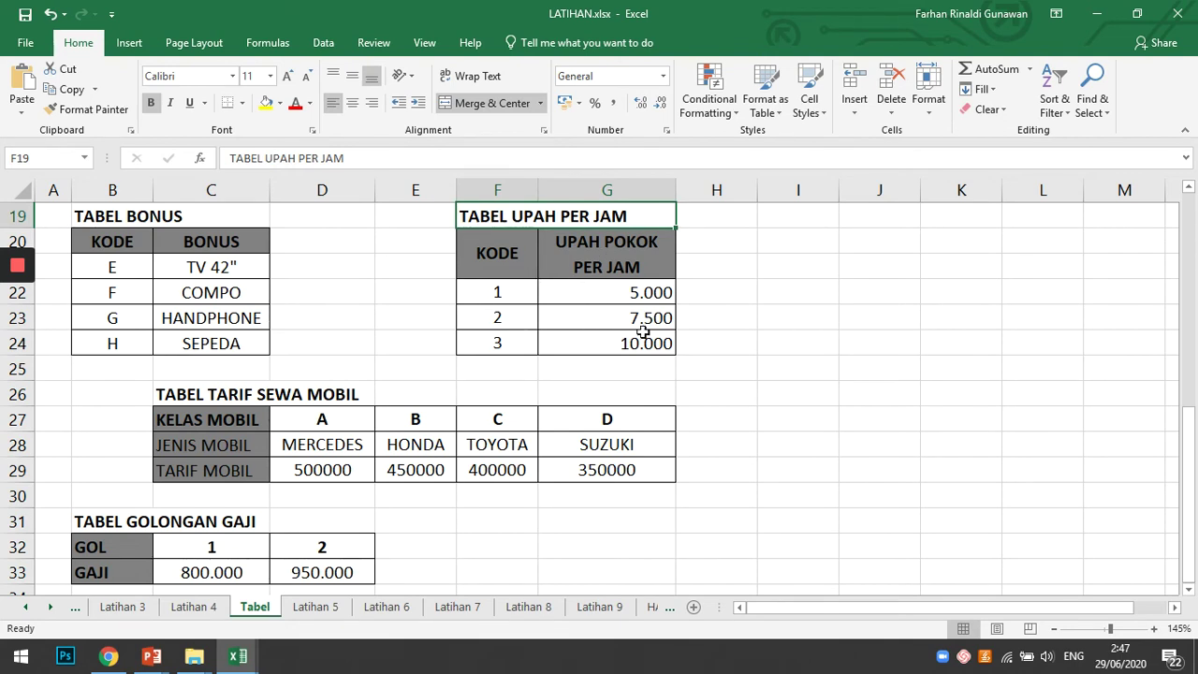
pyautogui.click(499, 292)
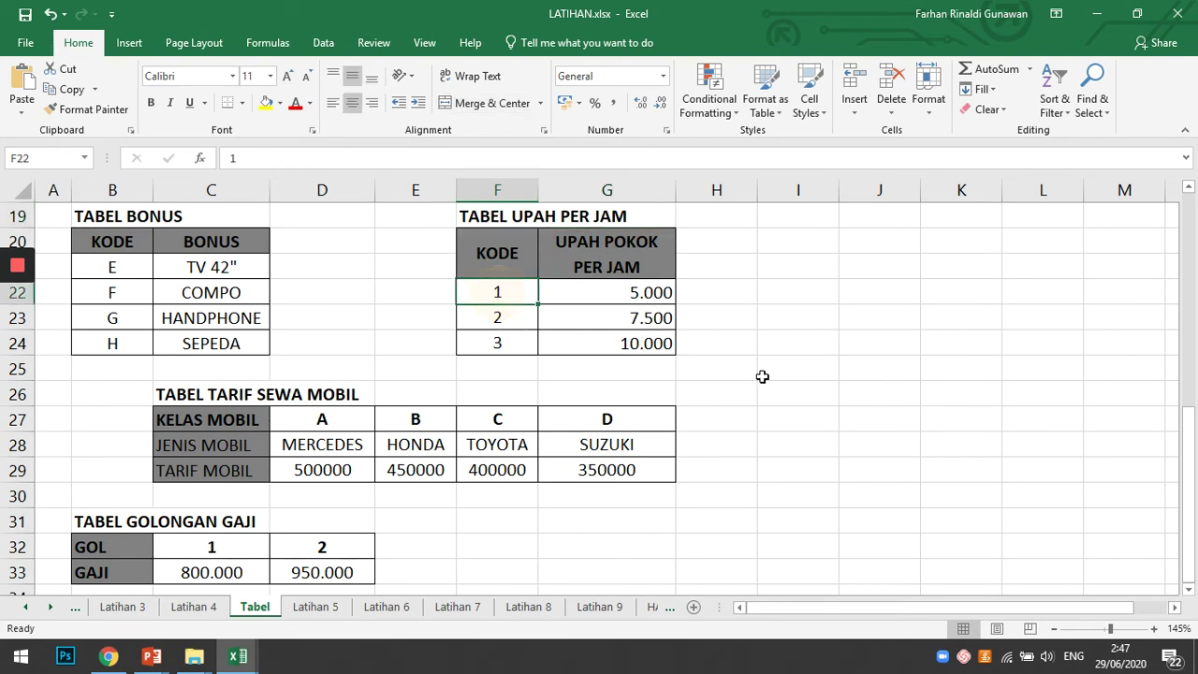
pyautogui.press('Down')
pyautogui.press('Down')
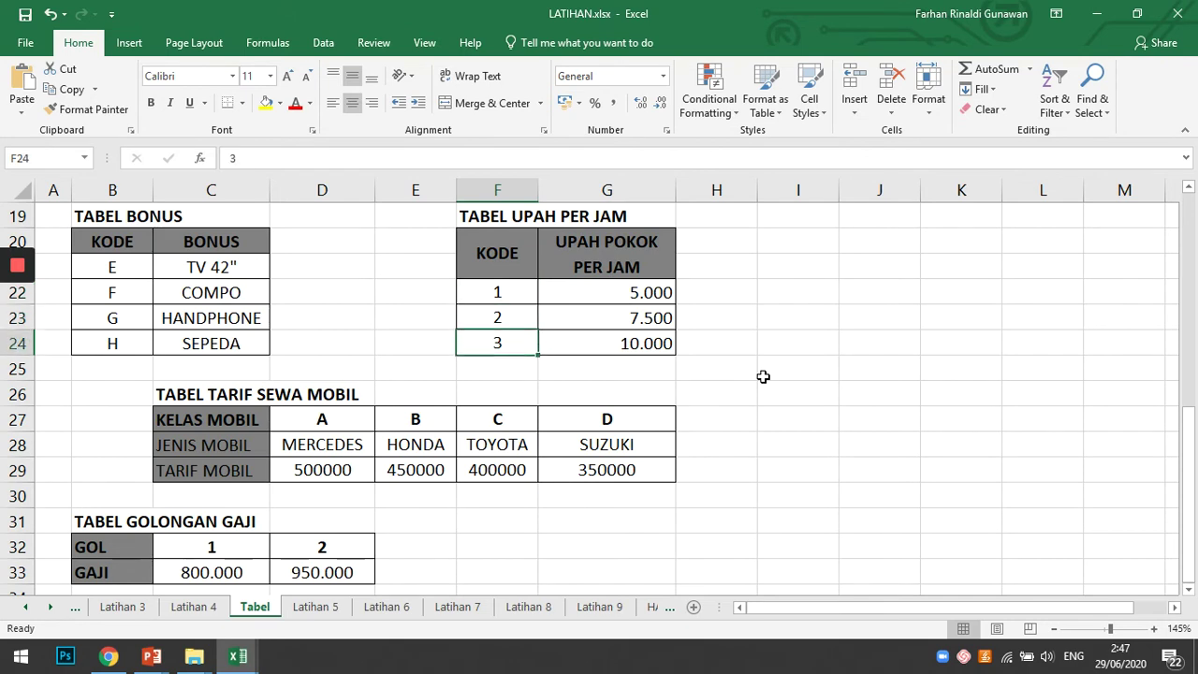
pyautogui.write('5')
pyautogui.hotkey('ctrl', 'Return')
pyautogui.click(497, 318)
pyautogui.click(515, 343)
# Step: Enter the labels KODE in I22 and UPAH in I23 beside the hourly wage table
pyautogui.click(805, 291)
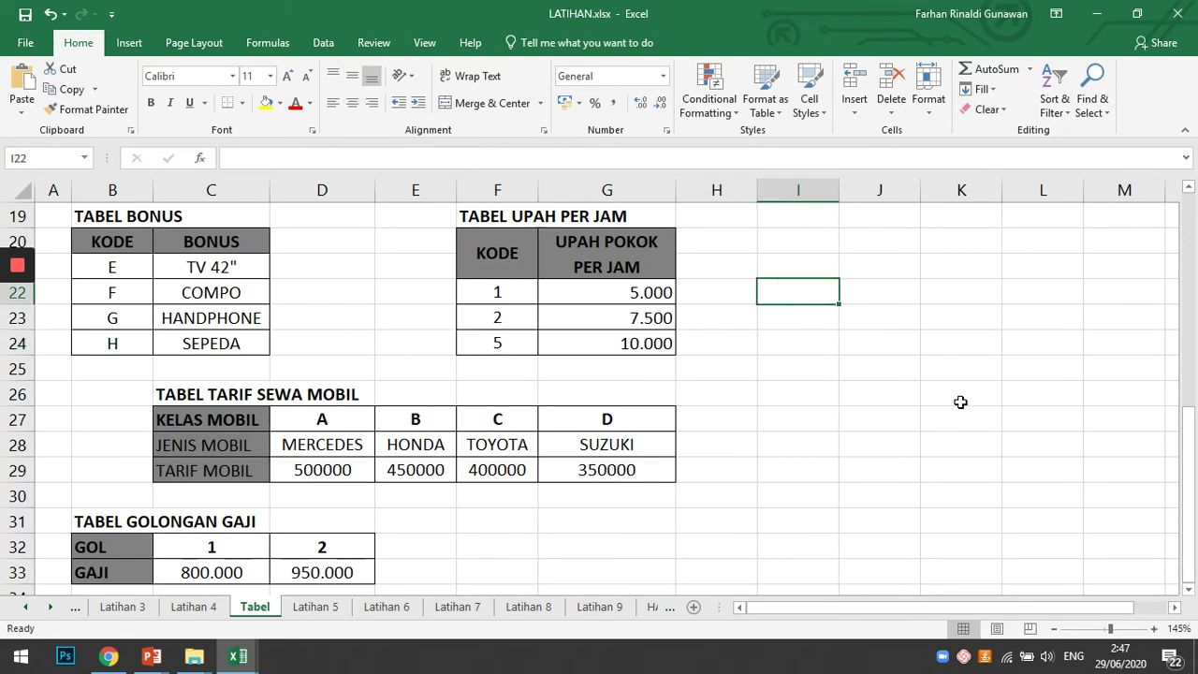
pyautogui.write('KODE')
pyautogui.press('Tab')
pyautogui.press('Return')
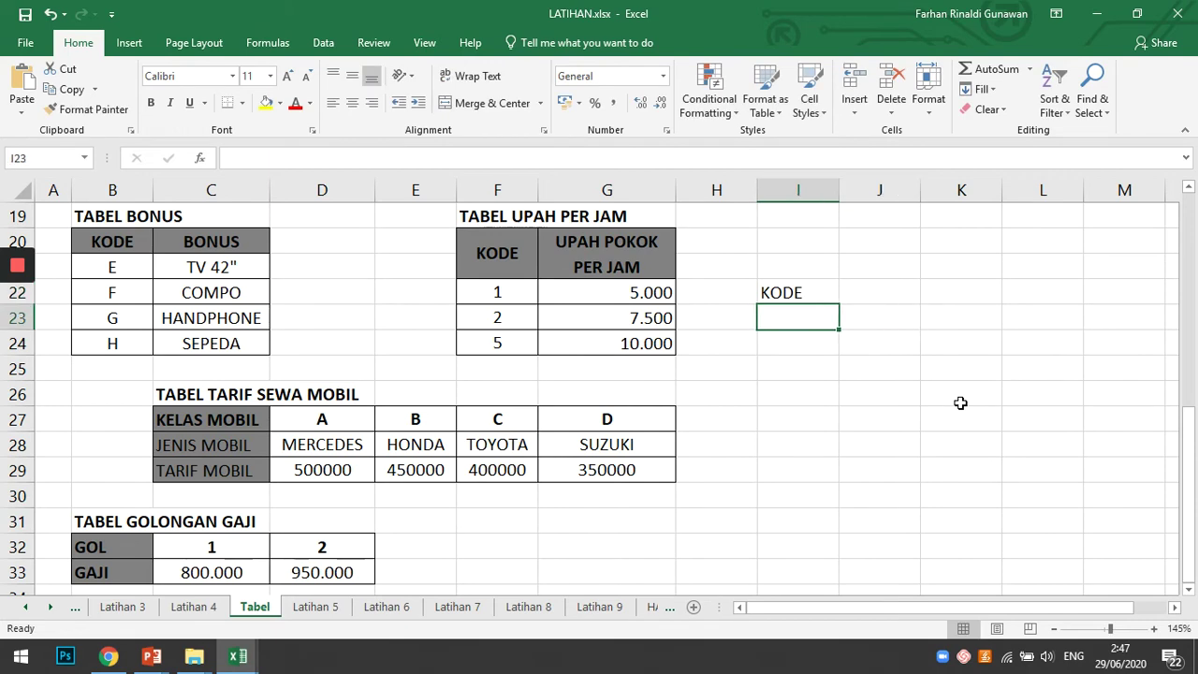
pyautogui.write('UPAH')
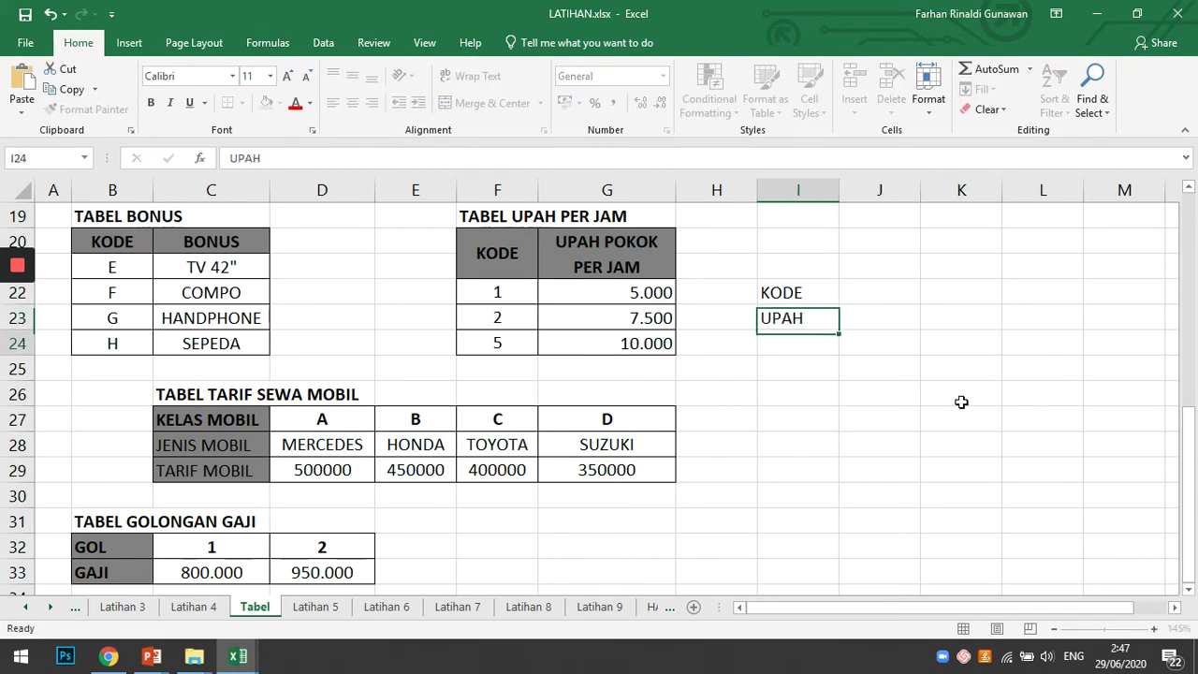
pyautogui.press('Return')
# Step: Begin a VLOOKUP formula in J23 beside UPAH, with J22 as the lookup value
pyautogui.press('Up')
pyautogui.press('Right')
pyautogui.write('=')
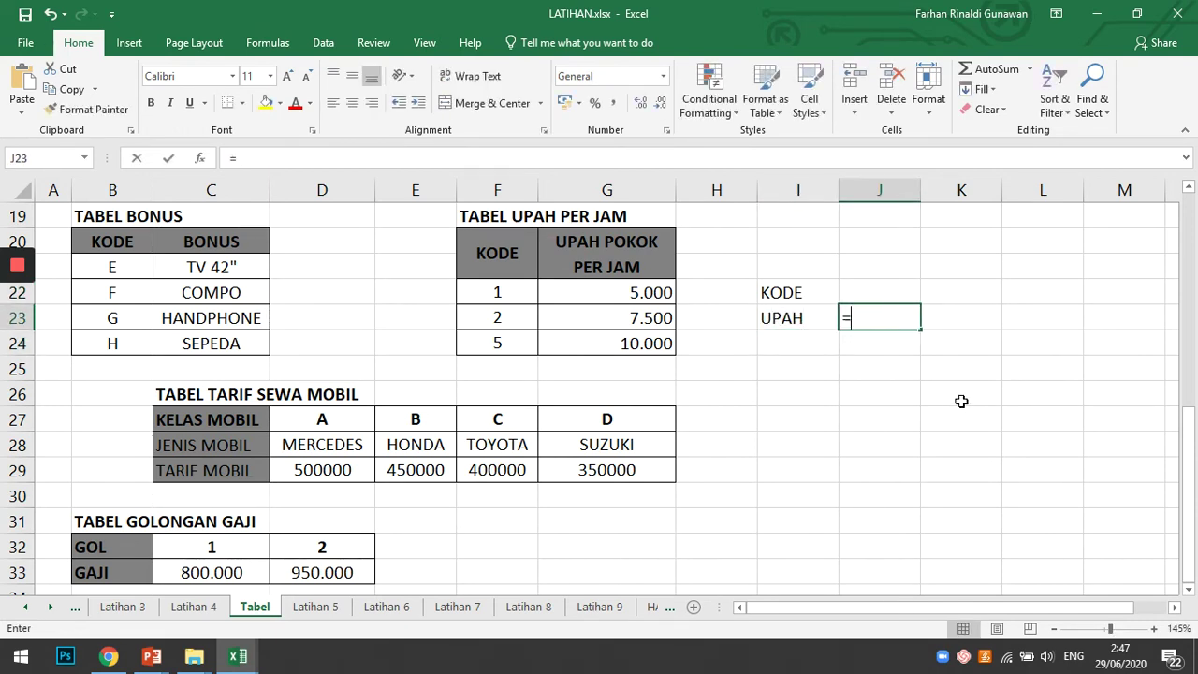
pyautogui.write('VLOOKUP(')
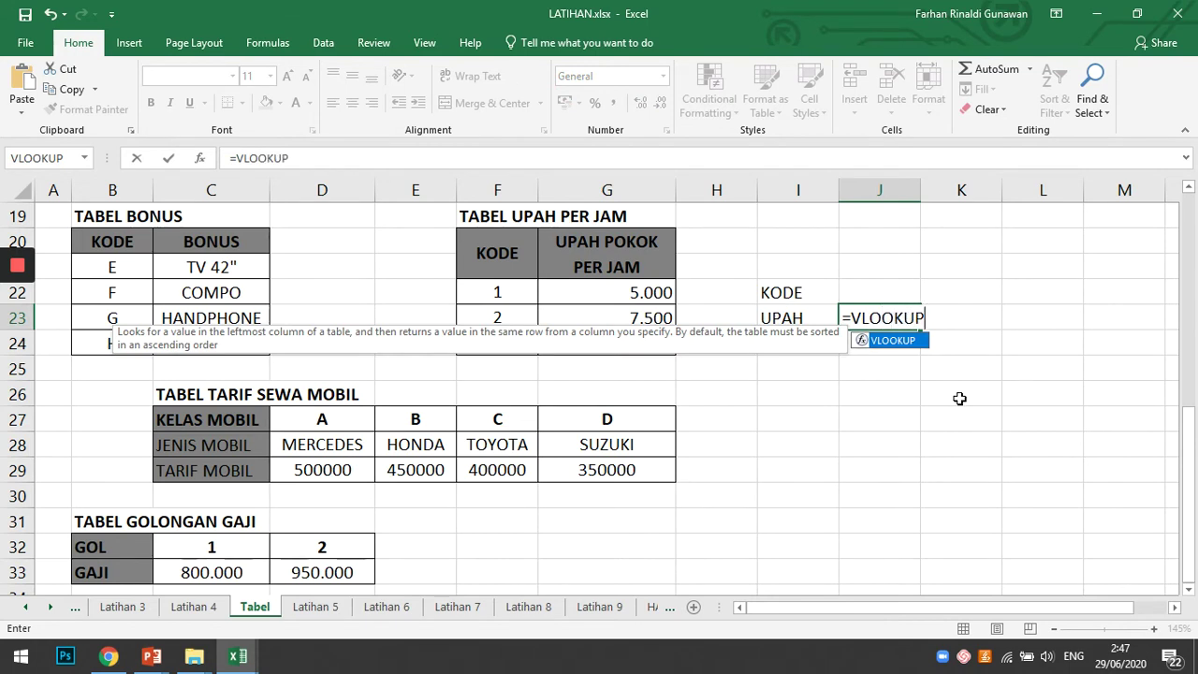
pyautogui.click(860, 295)
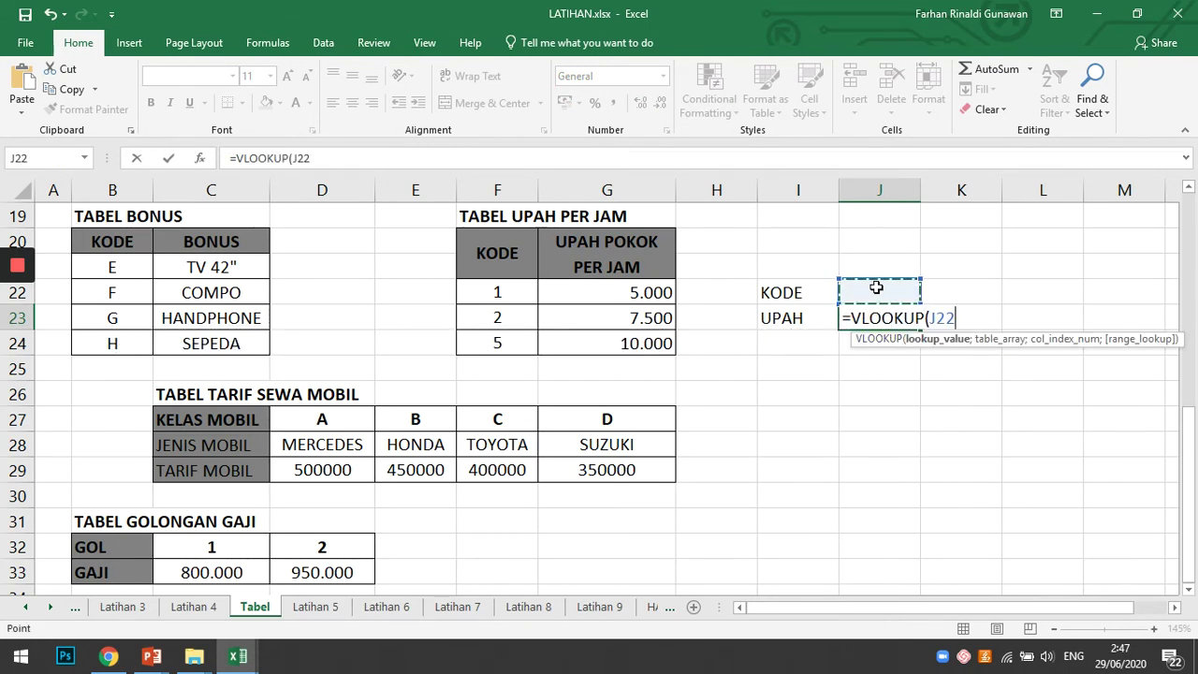
# Step: Complete the J23 VLOOKUP formula with table range F22:G24, column 2 and TRUE for approximate match
pyautogui.write(';')
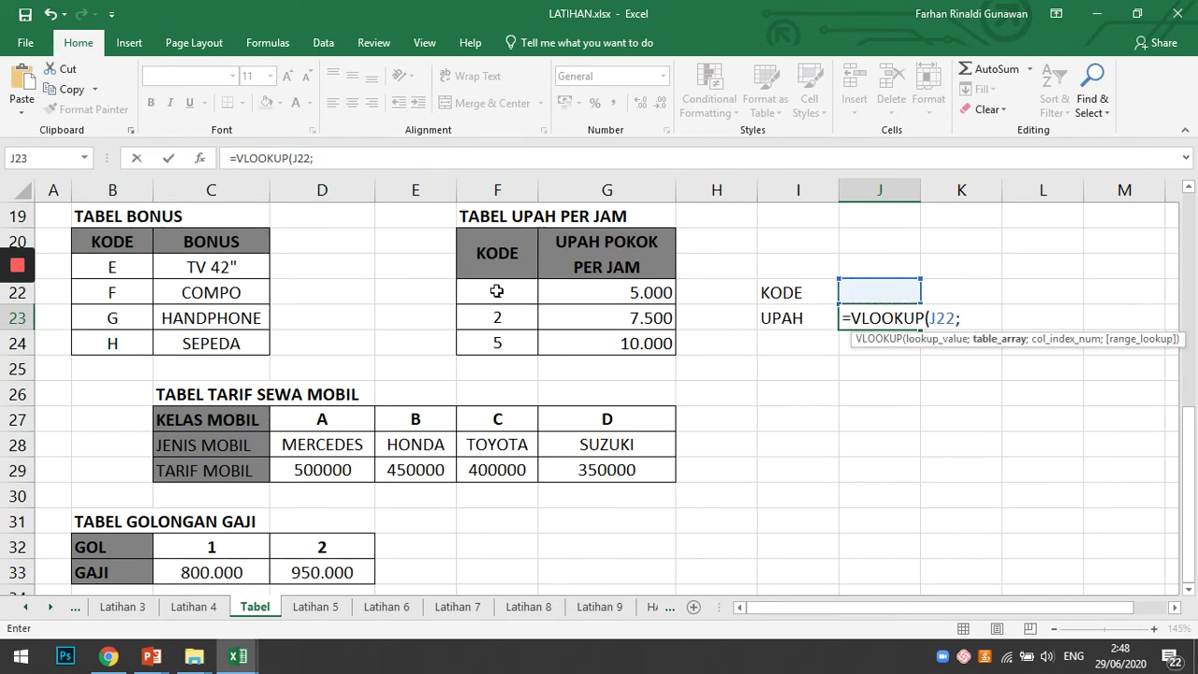
pyautogui.moveTo(496, 292); pyautogui.dragTo(615, 342)
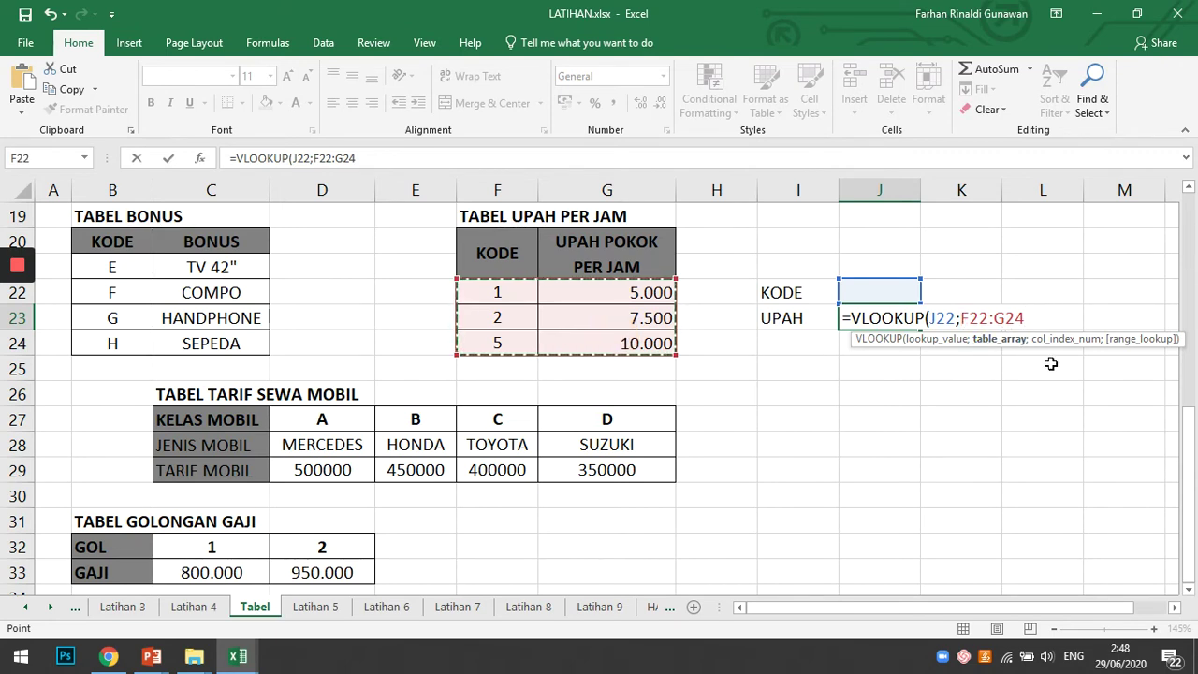
pyautogui.write(';')
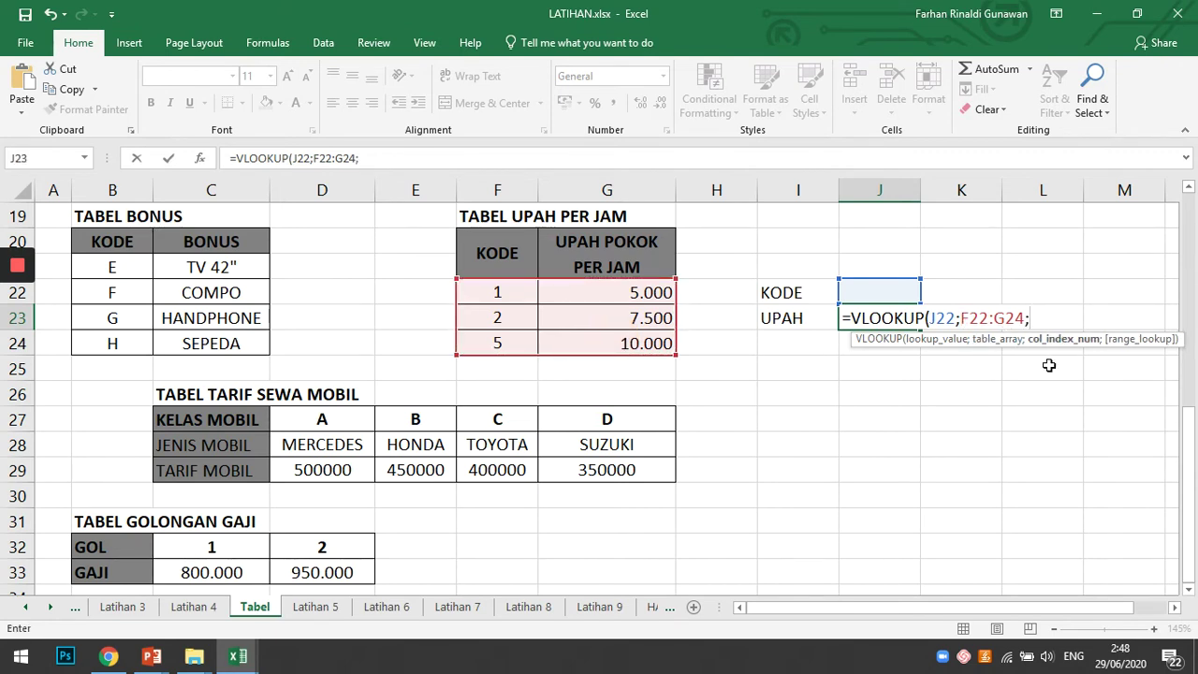
pyautogui.write('2;')
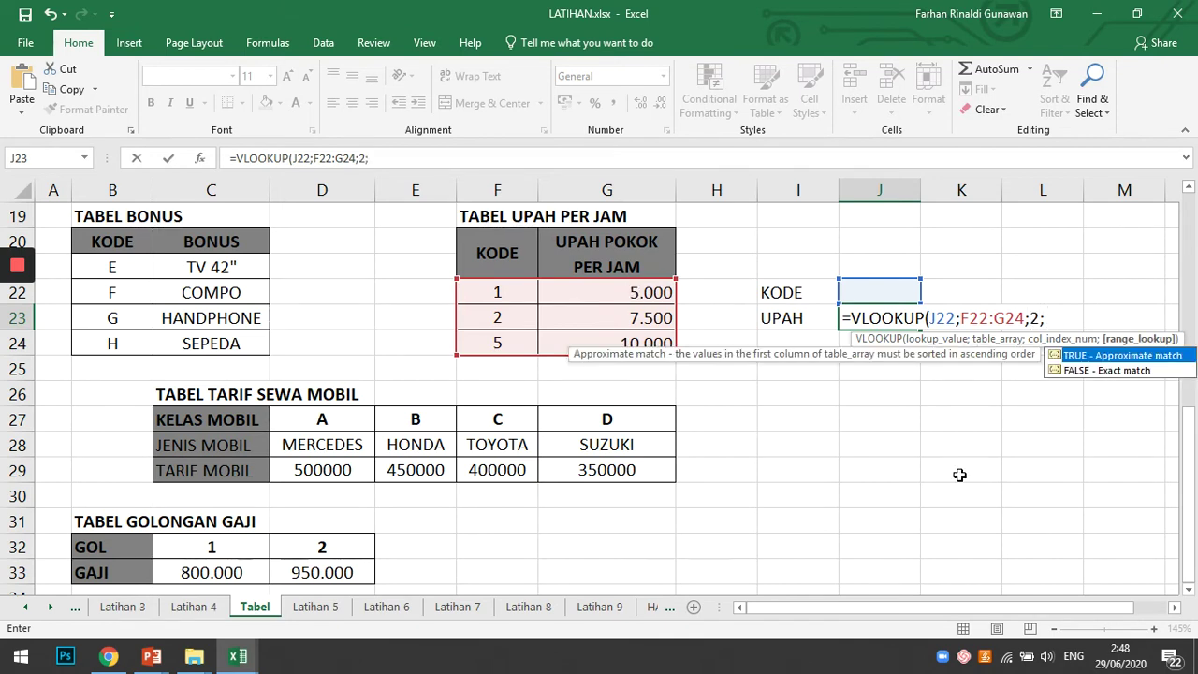
pyautogui.doubleClick(1081, 358)
pyautogui.write(')')
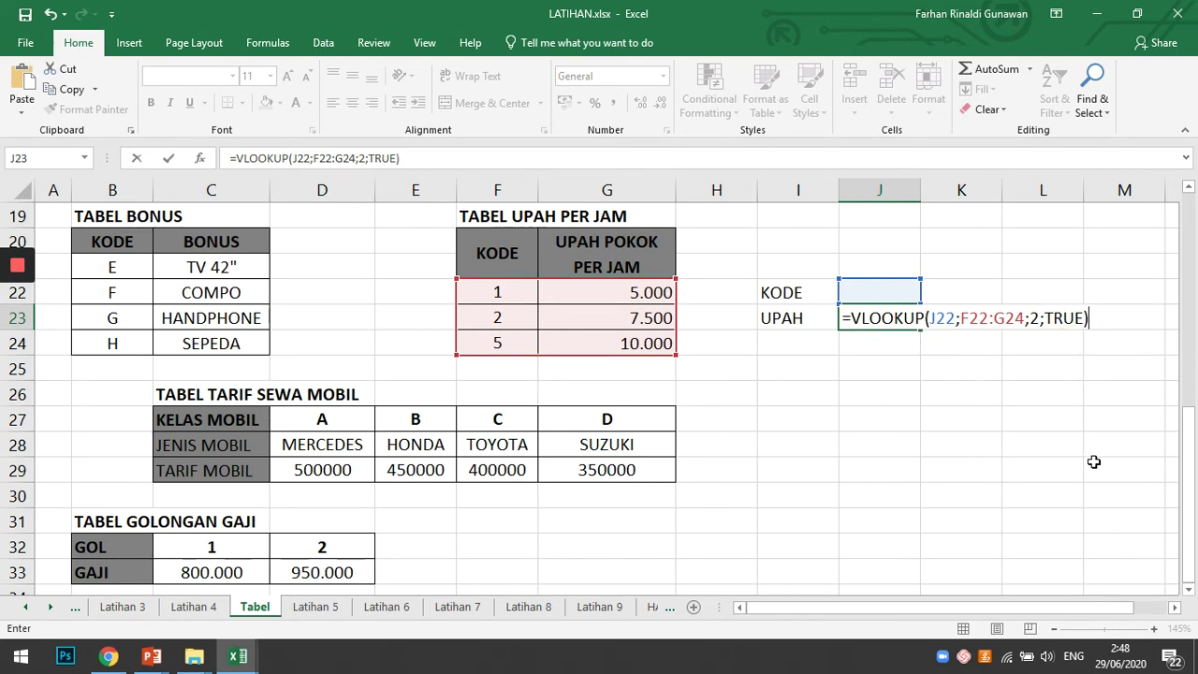
pyautogui.press('Return')
pyautogui.click(871, 317)
pyautogui.click(880, 394)
# Step: Test the wage lookup by entering the codes 1, 2, 3, 4 and 5 in turn in J22
pyautogui.click(880, 292)
pyautogui.write('1')
pyautogui.press('Return')
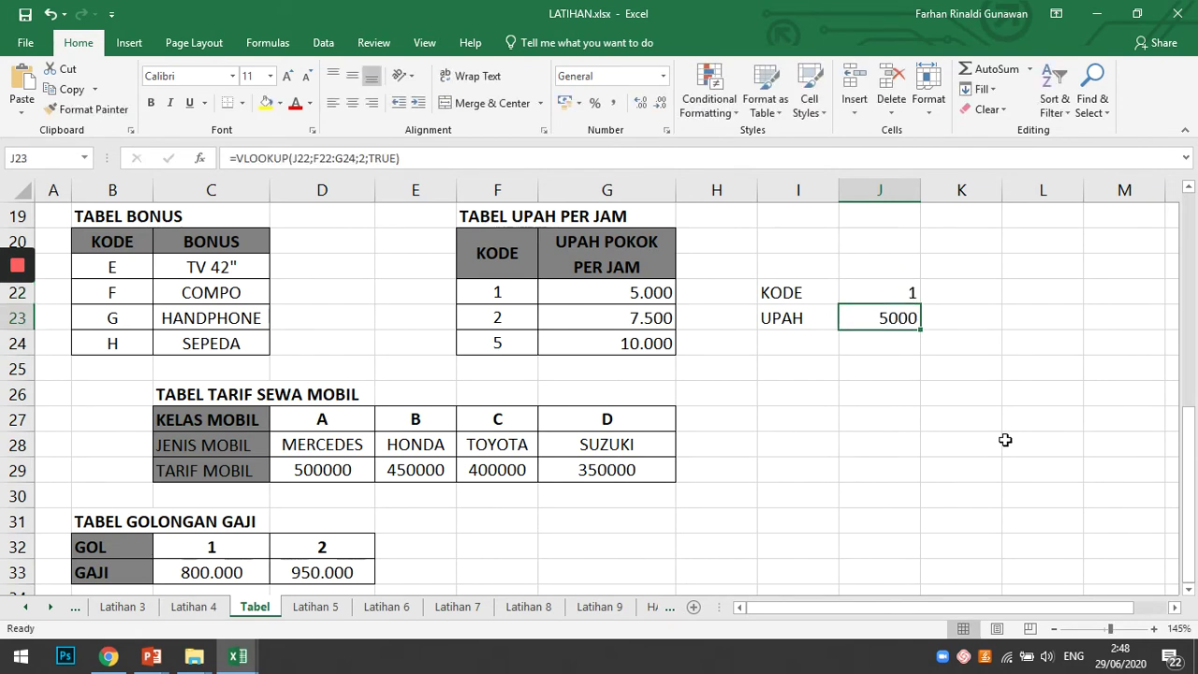
pyautogui.press('Up')
pyautogui.write('2')
pyautogui.press('Return')
pyautogui.press('Up')
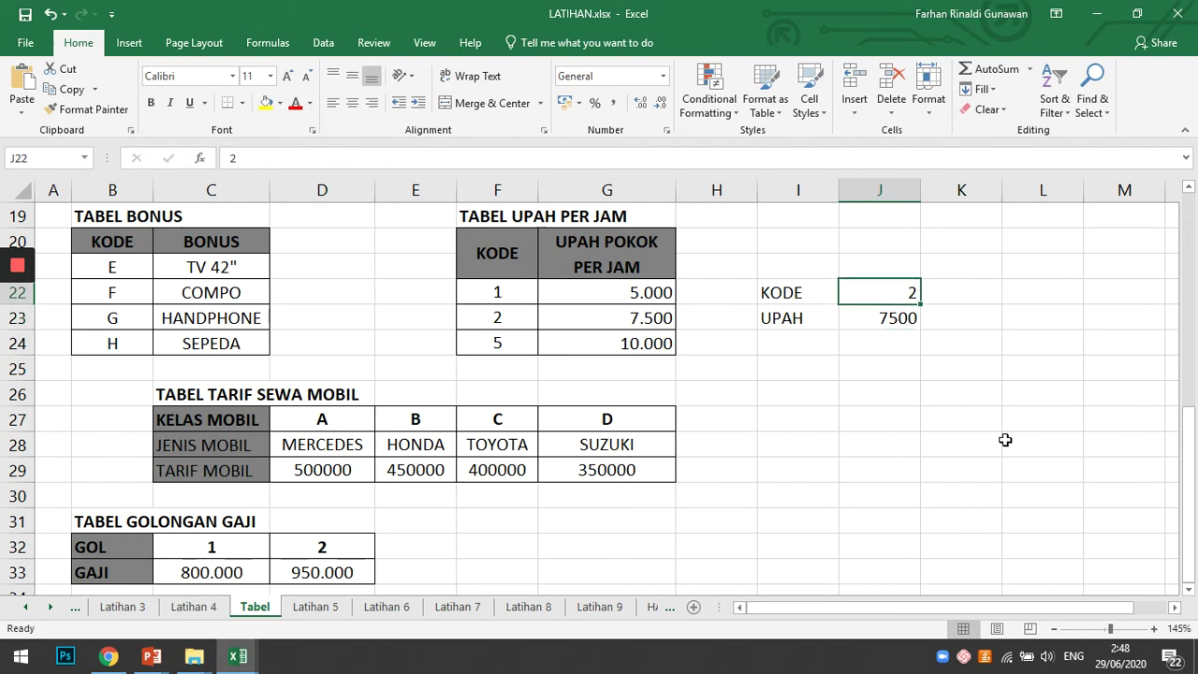
pyautogui.write('3')
pyautogui.press('Return')
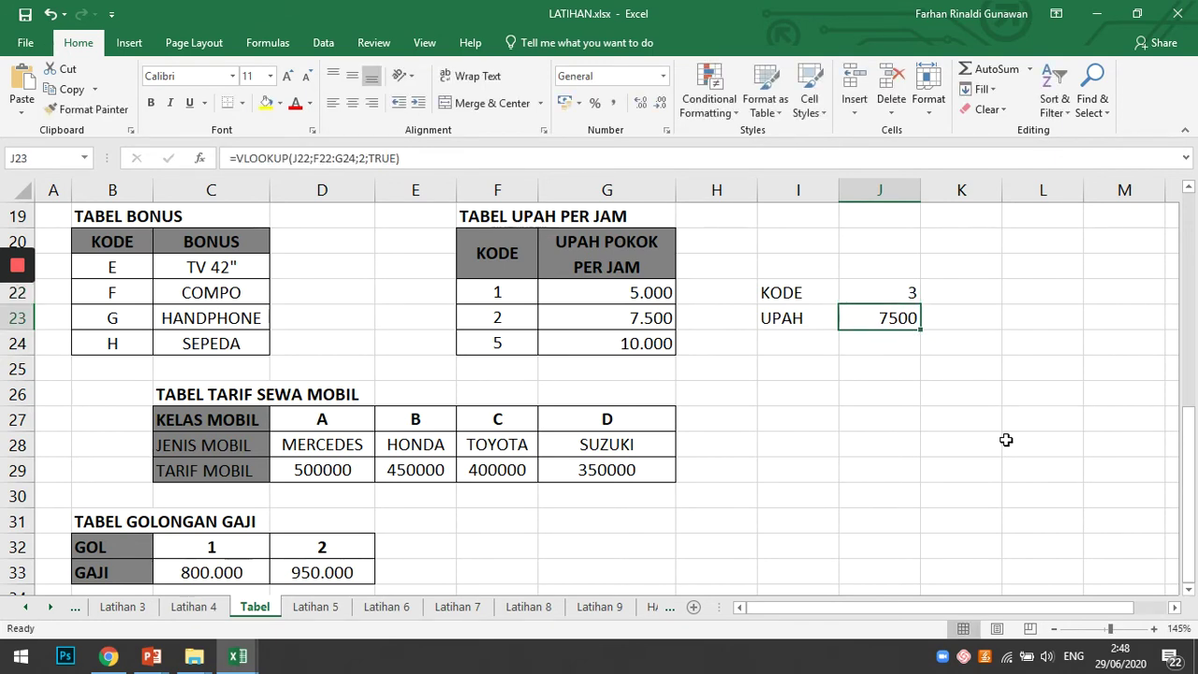
pyautogui.press('Up')
pyautogui.write('4')
pyautogui.press('Return')
pyautogui.press('Up')
pyautogui.write('5')
pyautogui.press('Return')
# Step: Review the approximate-match formula in J23 without changing it, and set the code in J22 to 3
pyautogui.doubleClick(906, 314)
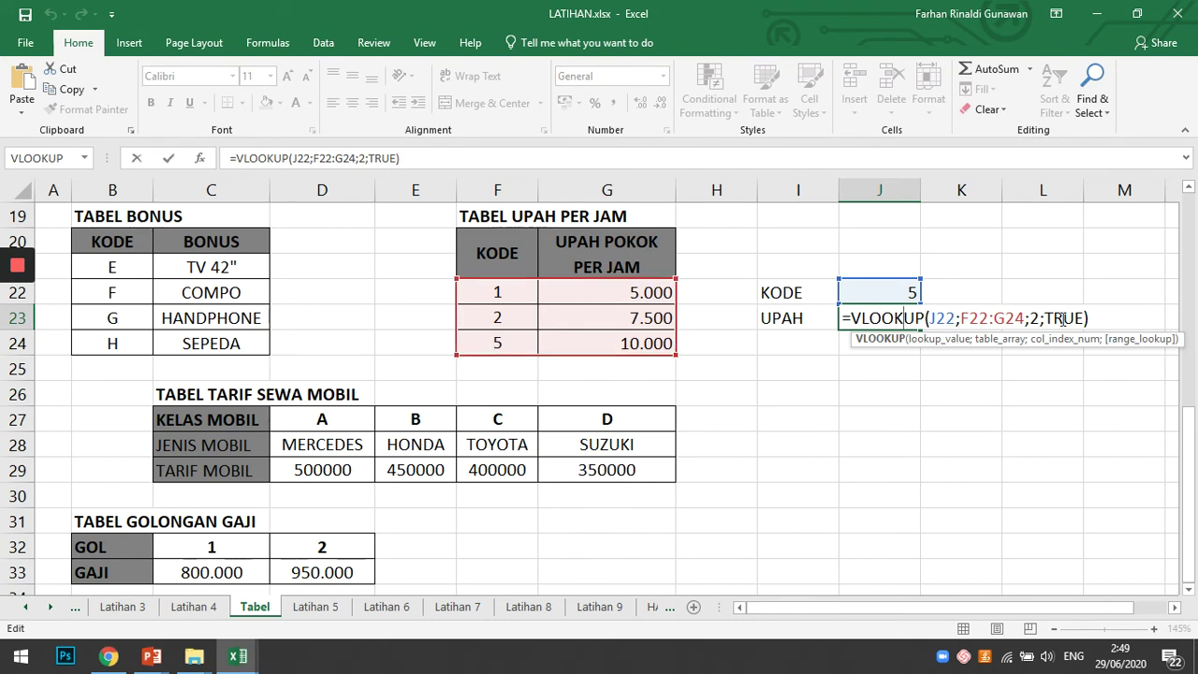
pyautogui.hotkey('ctrl', 'Return')
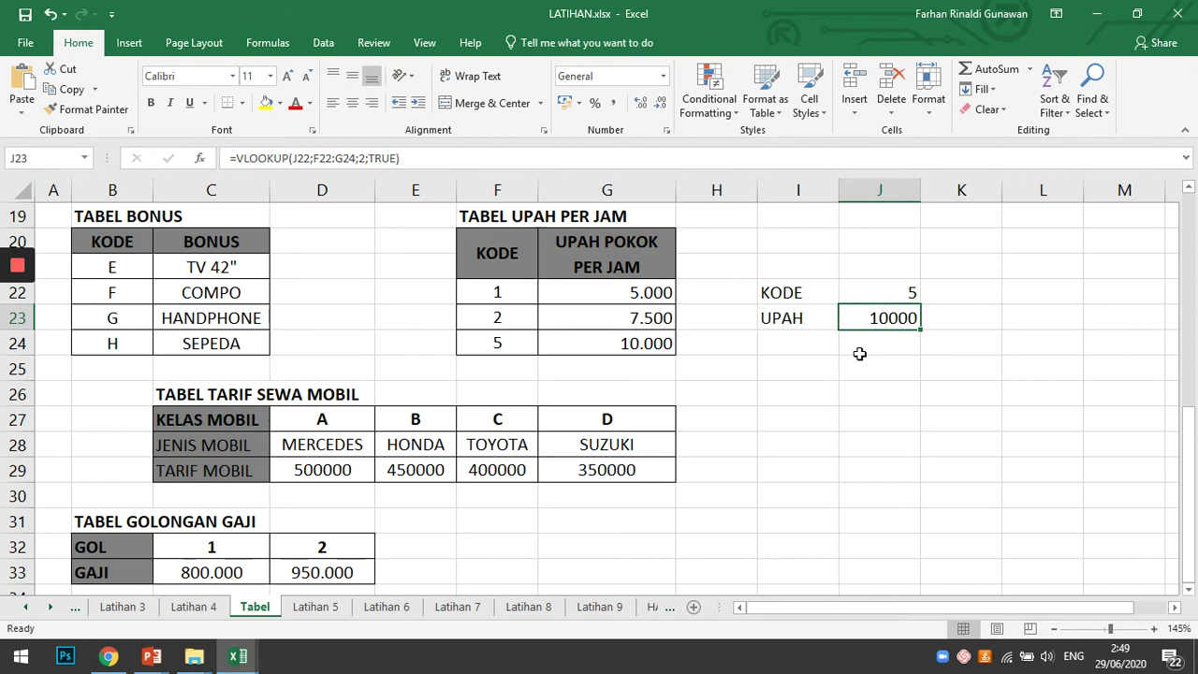
pyautogui.click(870, 290)
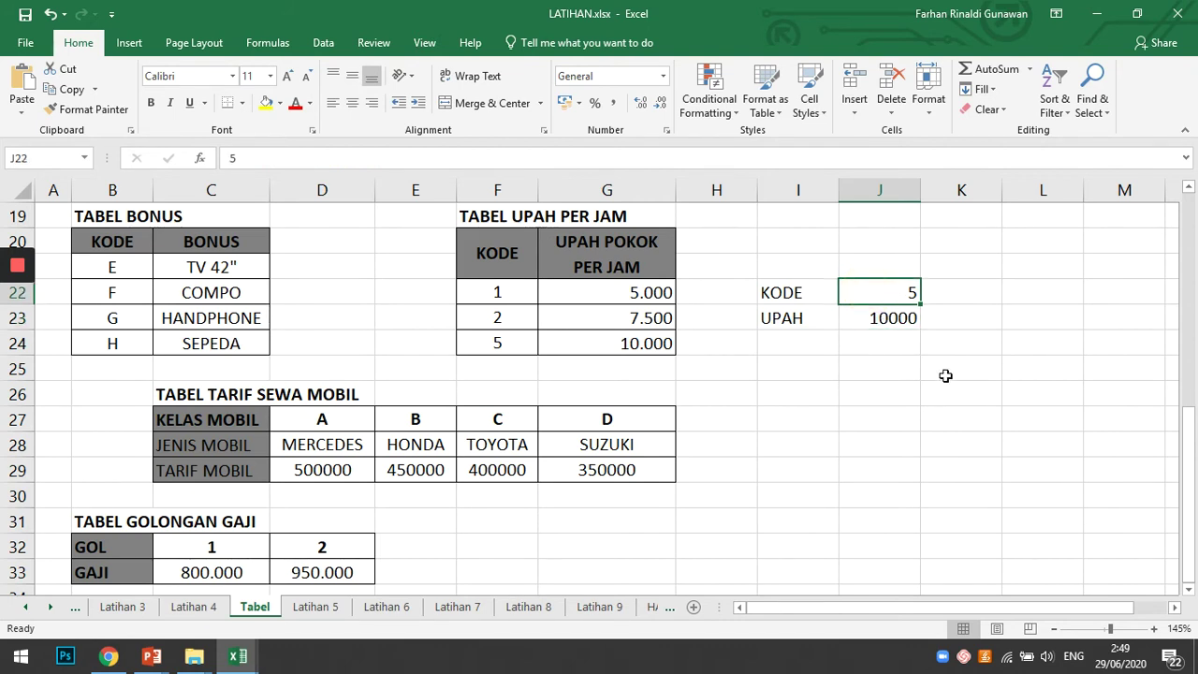
pyautogui.write('3')
pyautogui.press('Return')
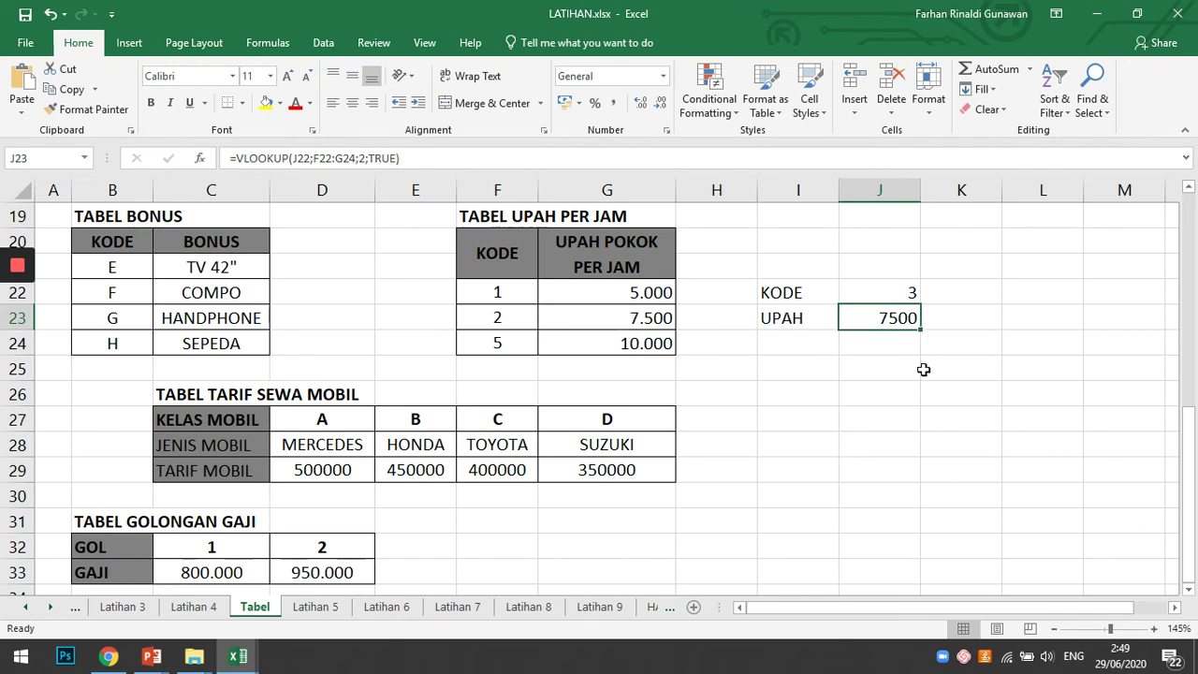
# Step: Change the range lookup argument of the J23 VLOOKUP formula to FALSE and check the result for the code in J22
pyautogui.click(897, 292)
pyautogui.click(900, 314)
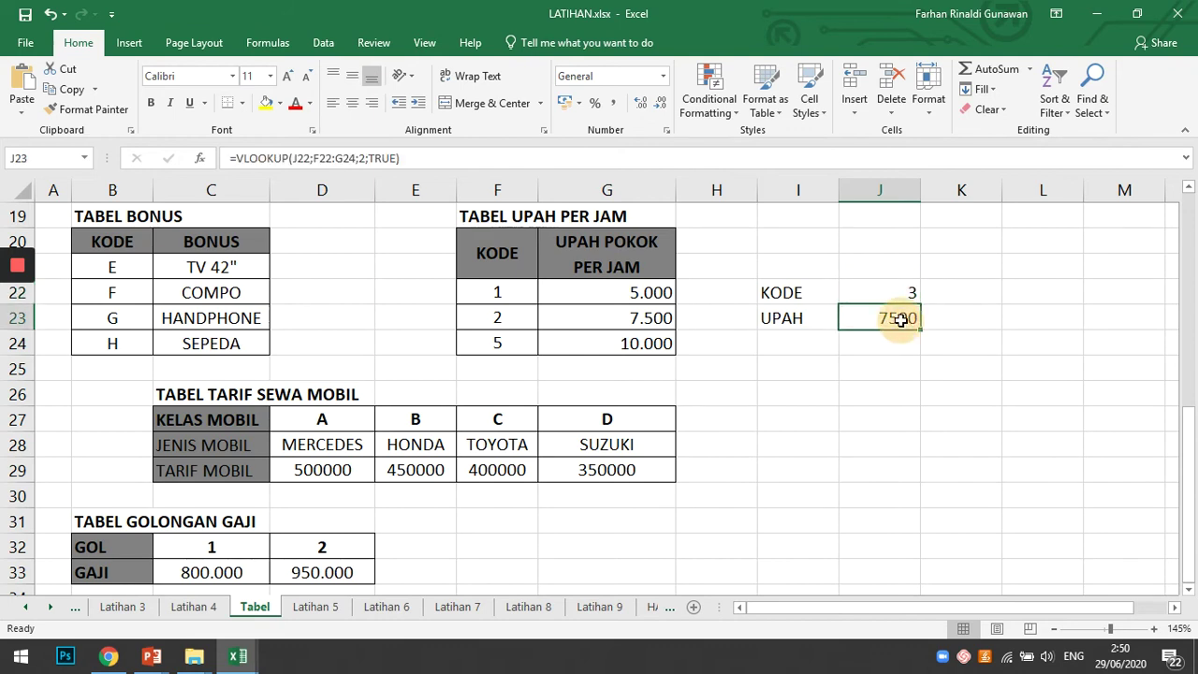
pyautogui.doubleClick(902, 316)
pyautogui.moveTo(1057, 316); pyautogui.dragTo(1044, 317)
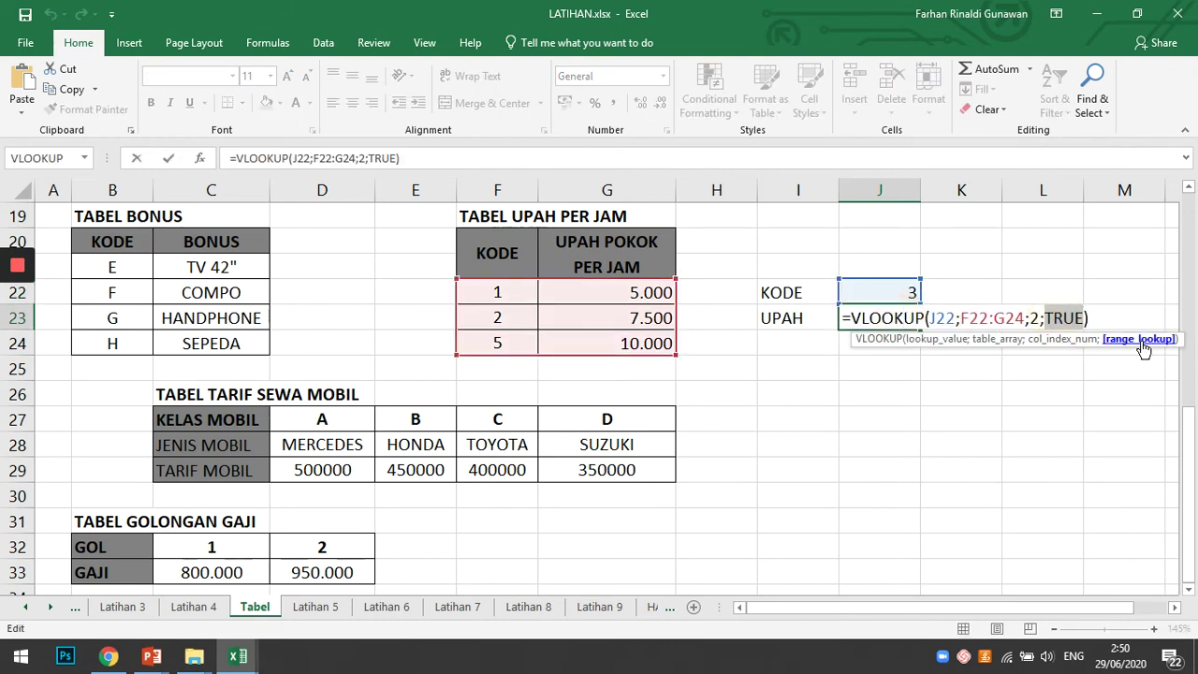
pyautogui.write('FALSE')
pyautogui.press('Return')
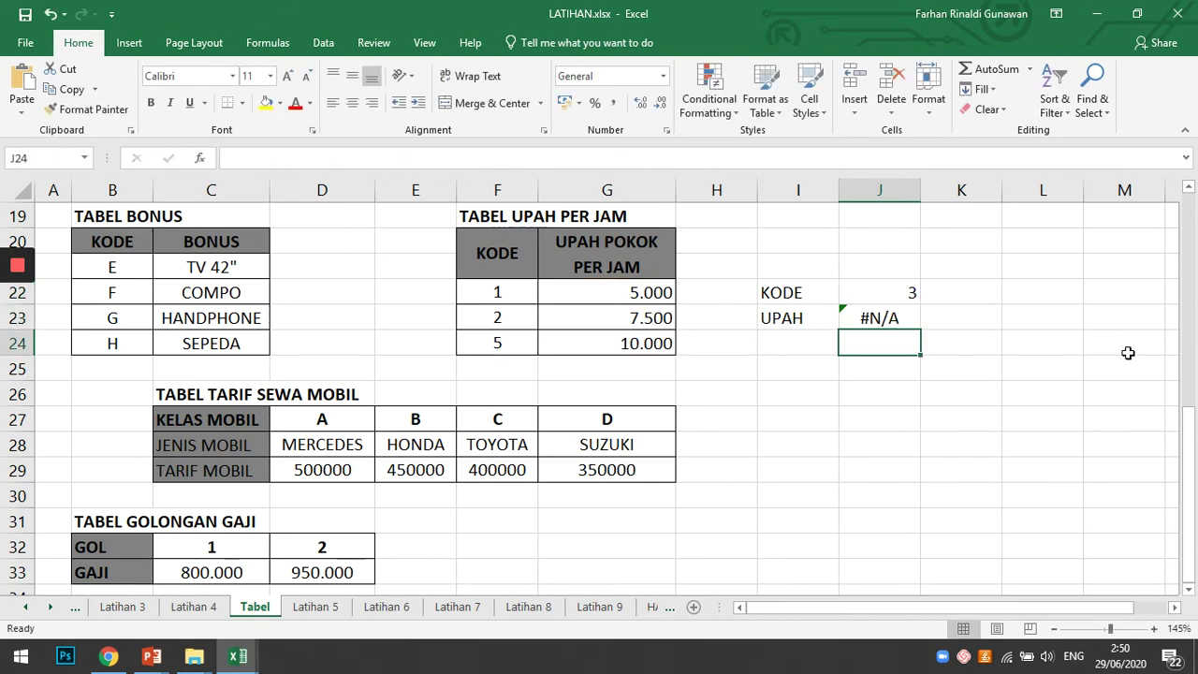
pyautogui.click(907, 292)
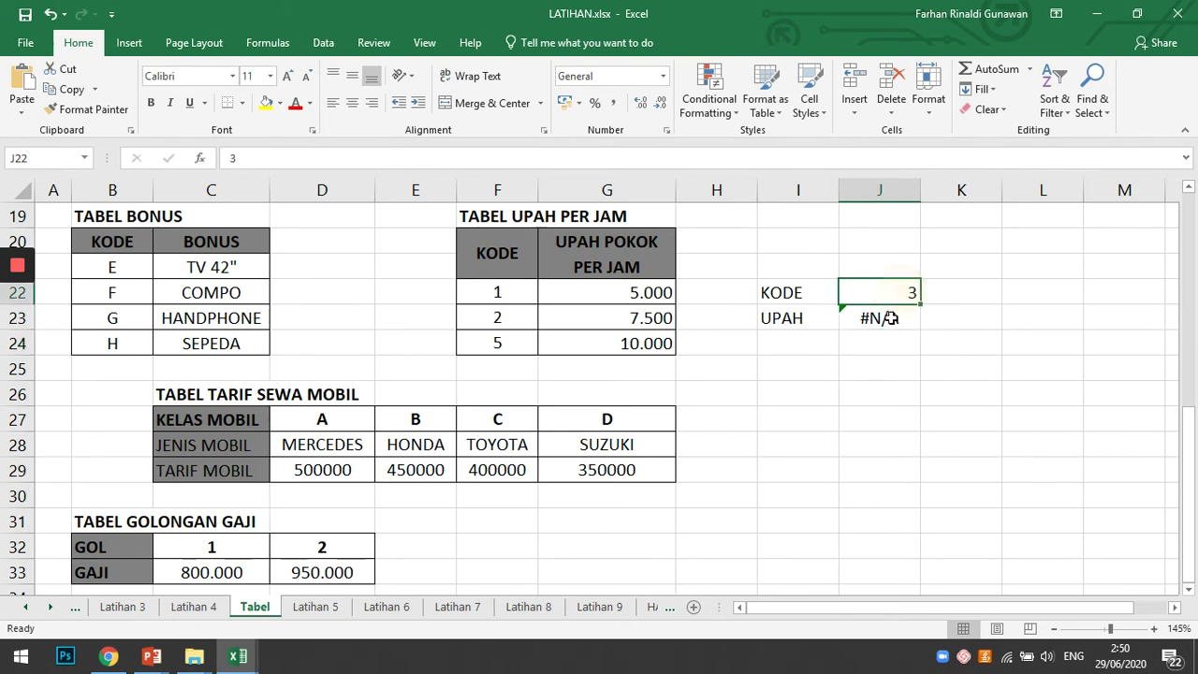
pyautogui.click(891, 319)
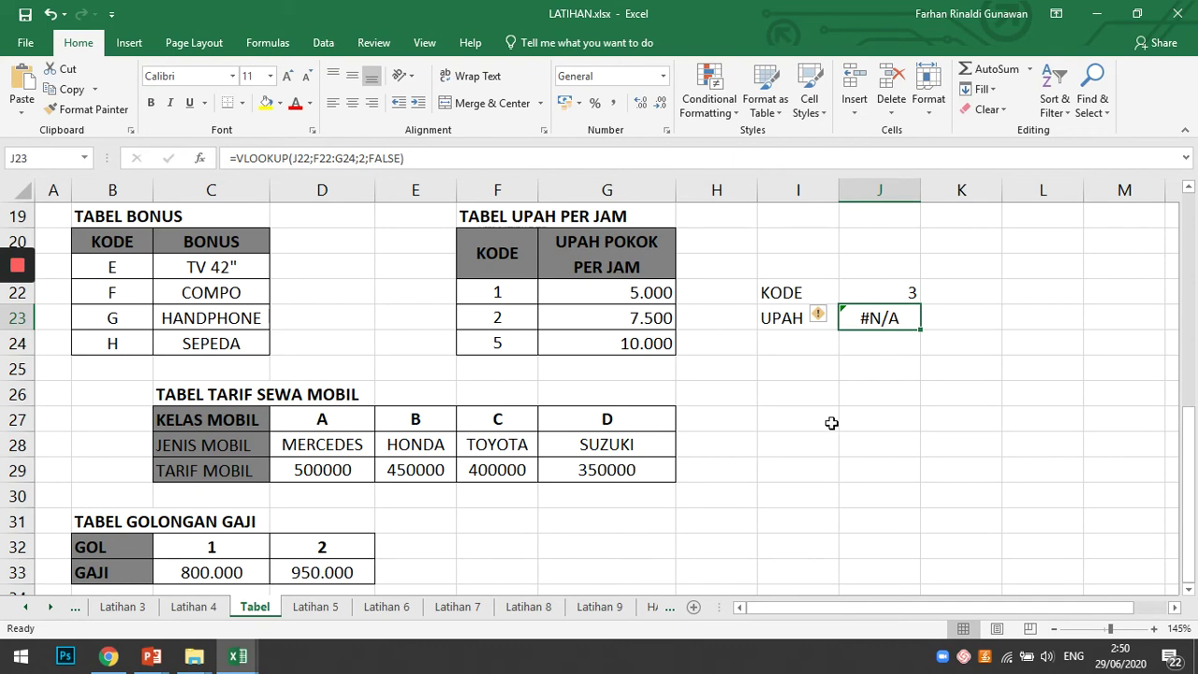
# Step: Examine the discount percentage and the start and end dates of the discount period on the Latihan 5 sheet
pyautogui.click(316, 607)
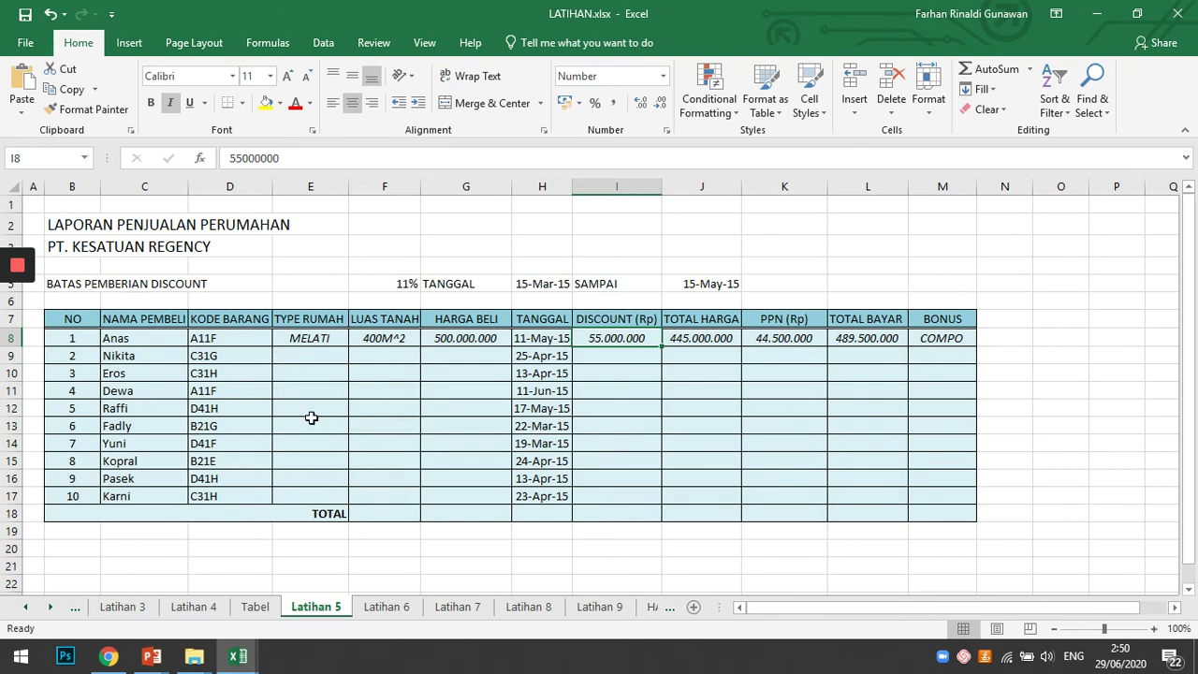
pyautogui.click(60, 289)
pyautogui.click(397, 283)
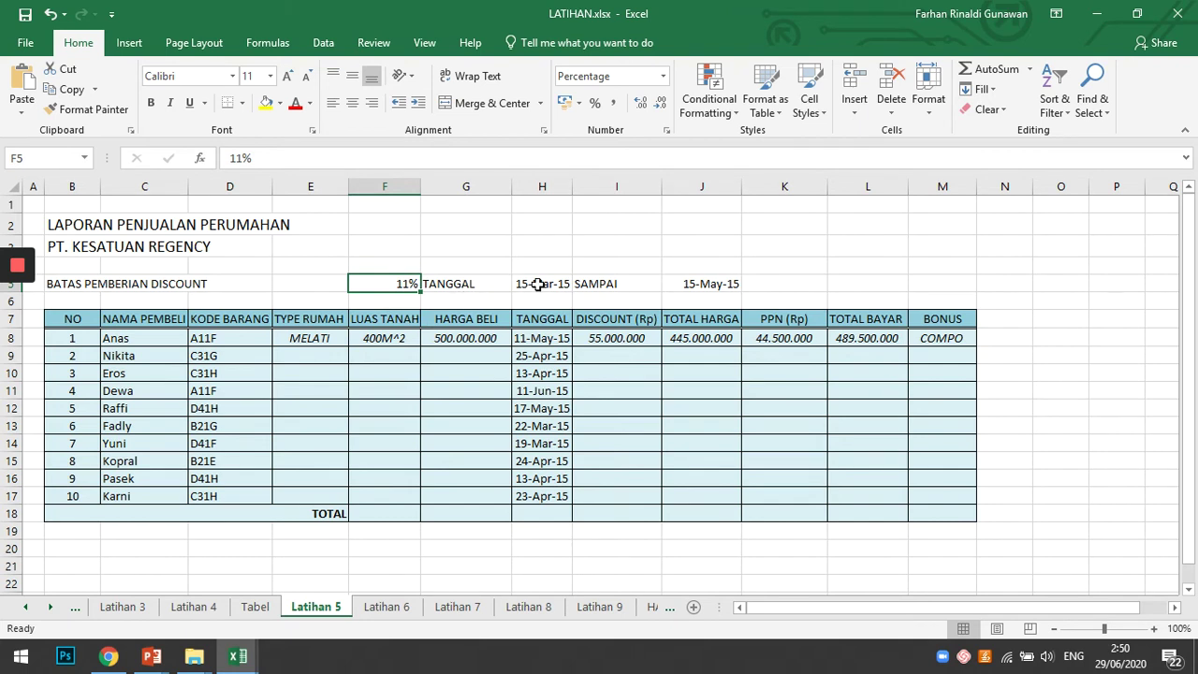
pyautogui.click(468, 285)
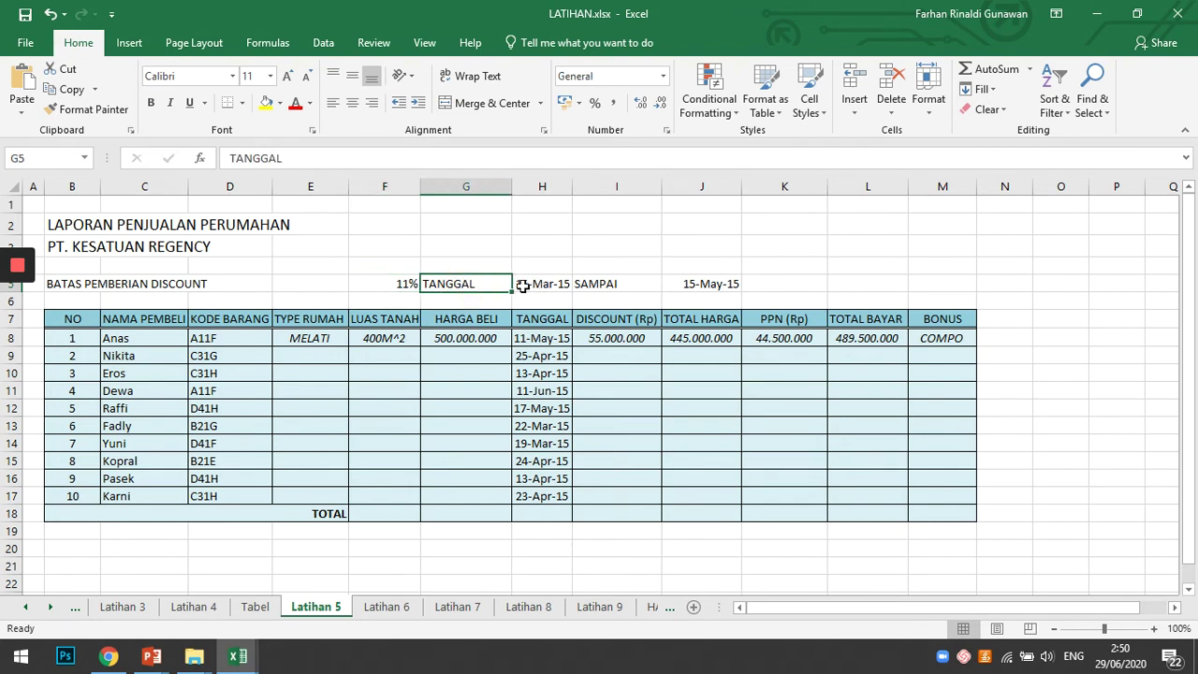
pyautogui.click(543, 286)
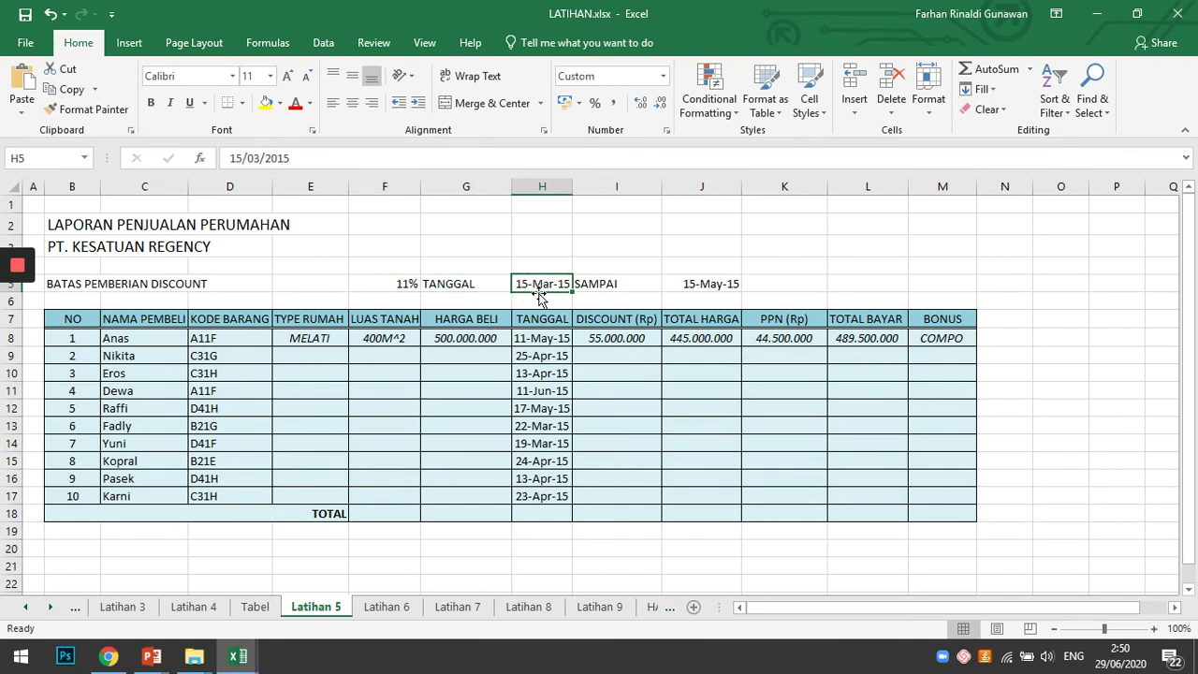
pyautogui.click(703, 284)
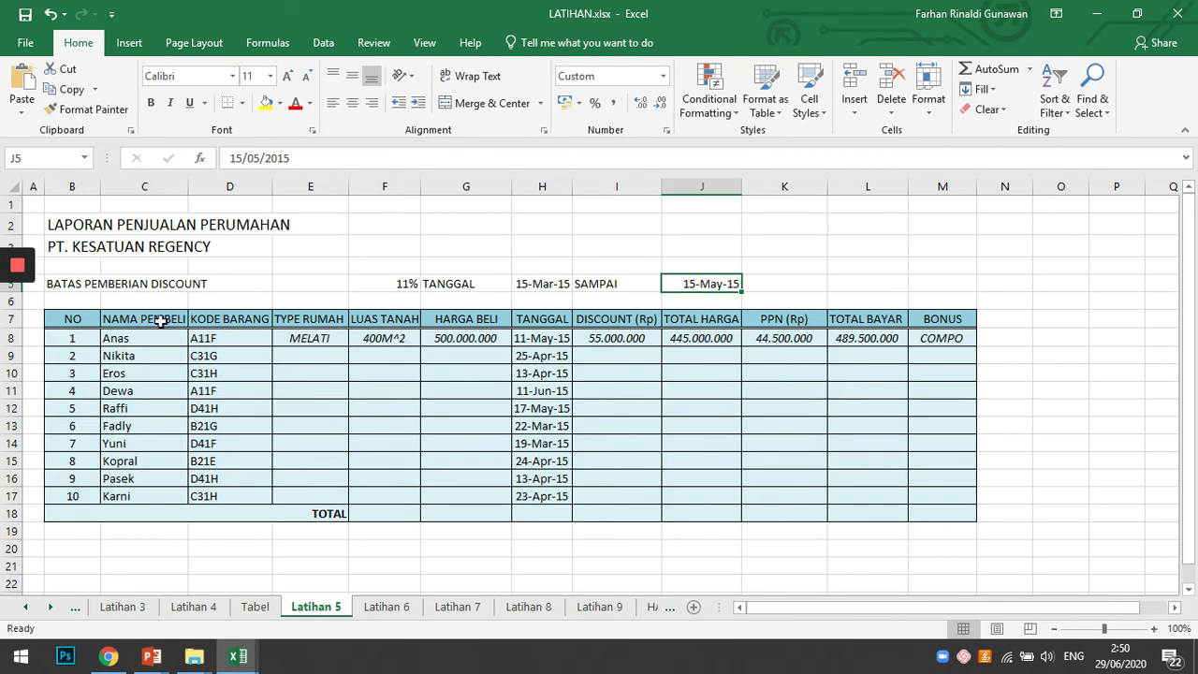
# Step: Examine the buyer name, KODE BARANG and TYPE RUMAH columns in the example row 8 of the housing sales report
pyautogui.click(118, 340)
pyautogui.click(241, 318)
pyautogui.click(213, 337)
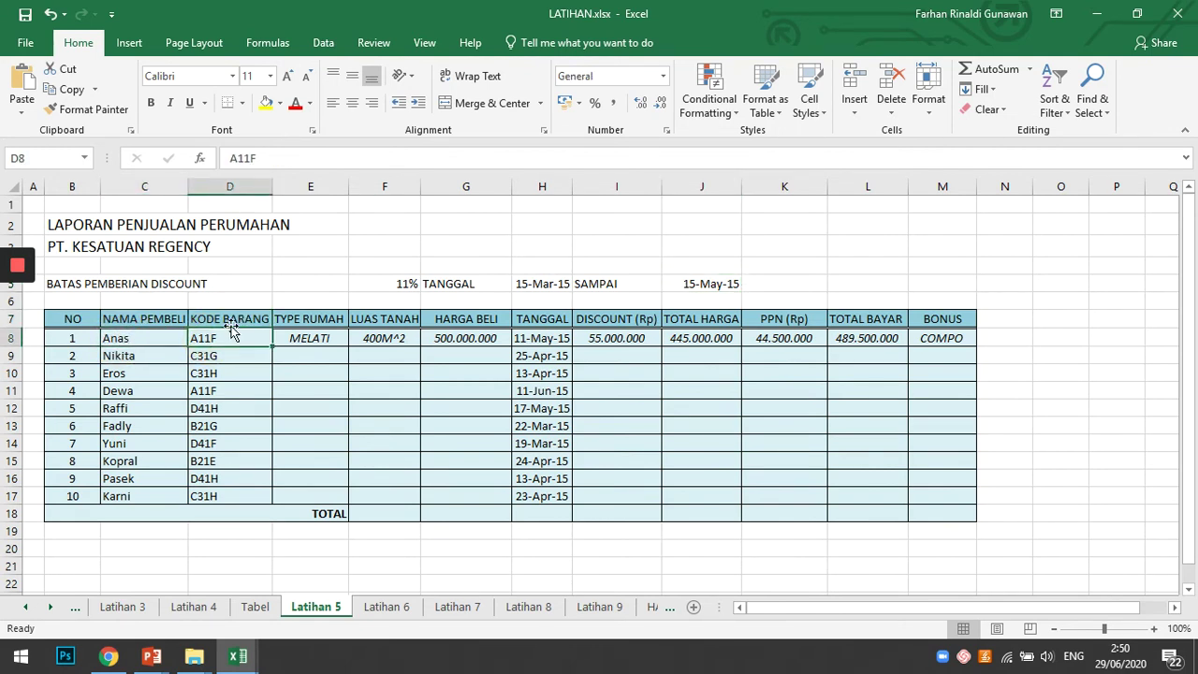
pyautogui.click(305, 322)
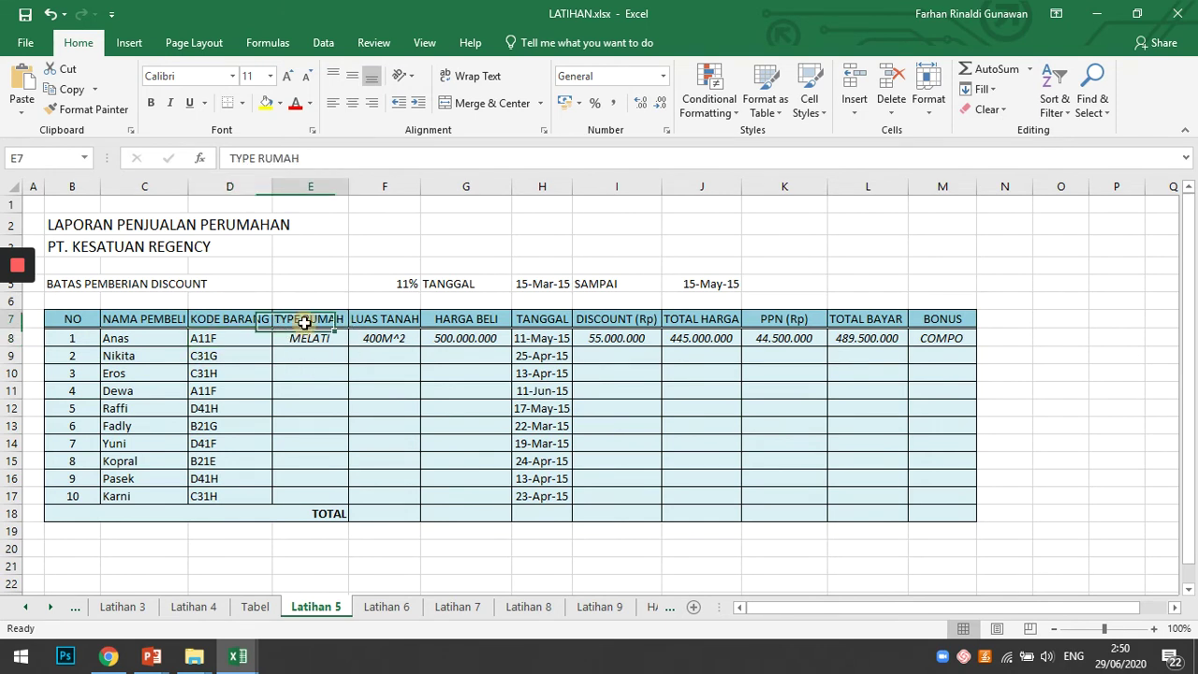
pyautogui.click(214, 339)
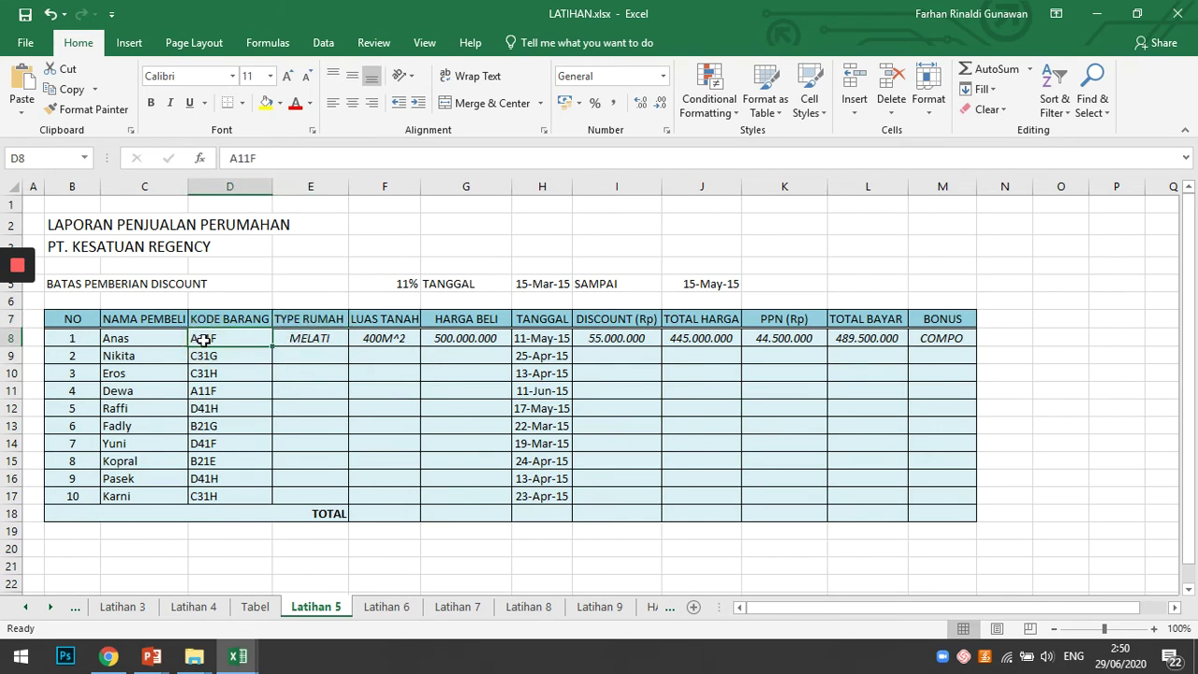
pyautogui.click(298, 339)
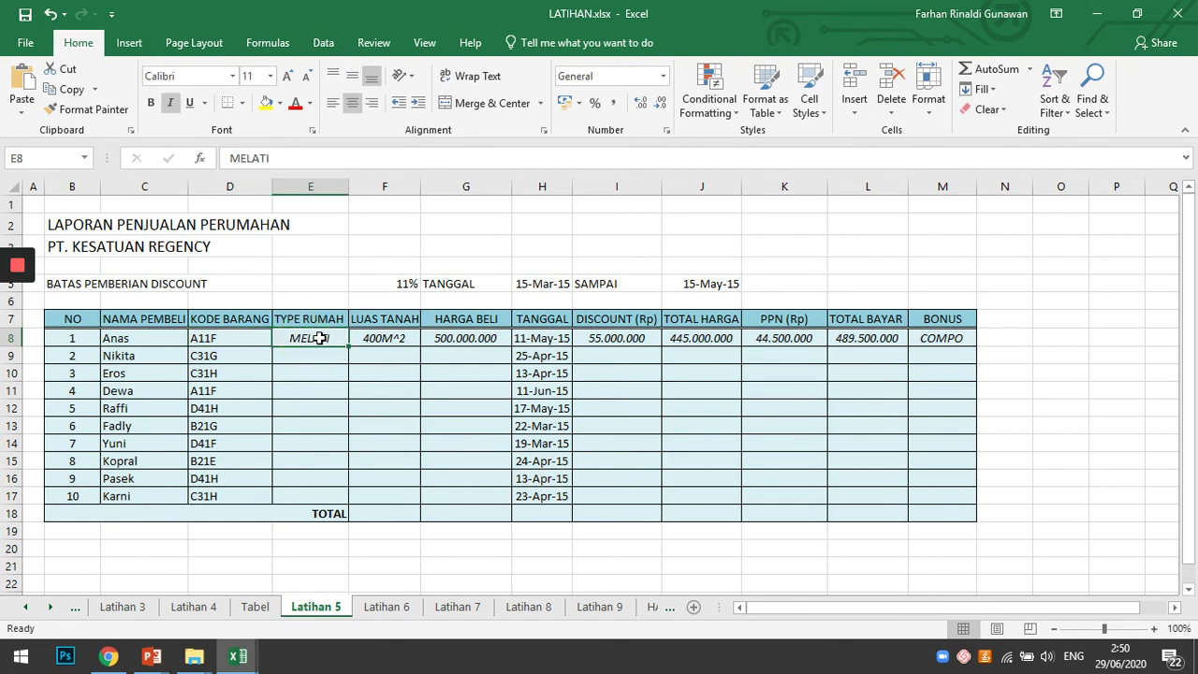
# Step: Compare the example TYPE RUMAH in Latihan 5 with code A in TABEL TYPE RUMAH DAN LUAS TANAH on the Tabel sheet
pyautogui.click(254, 606)
pyautogui.scroll(5, 568, 440)
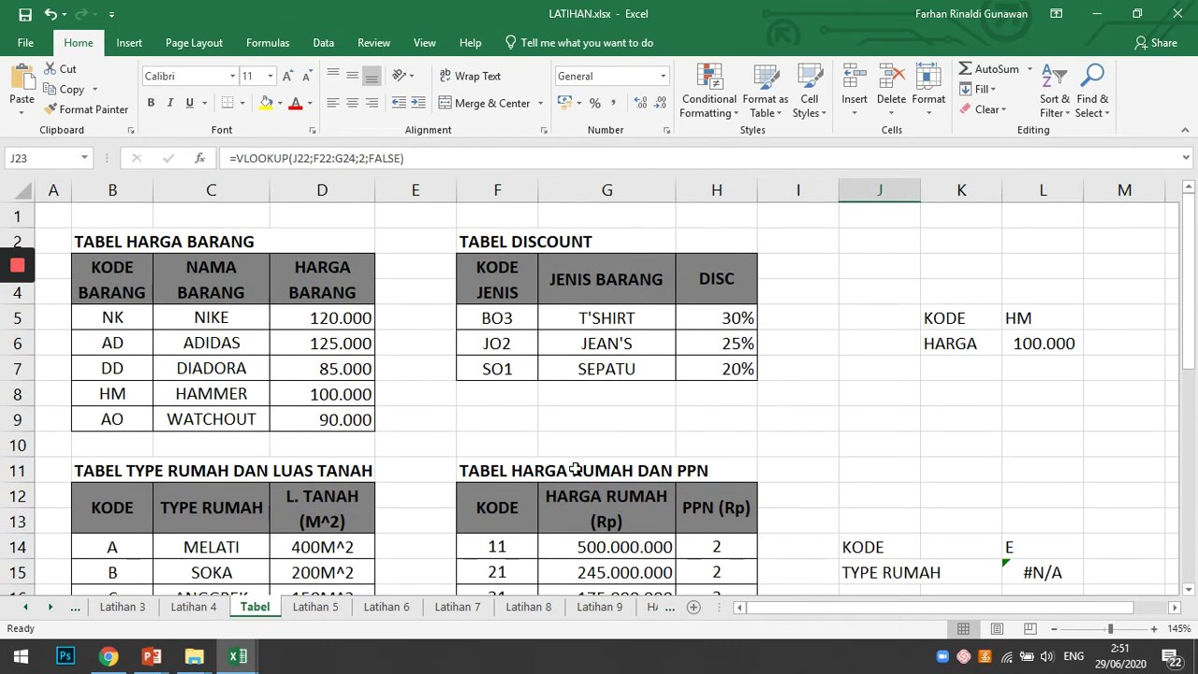
pyautogui.scroll(-1, 518, 480)
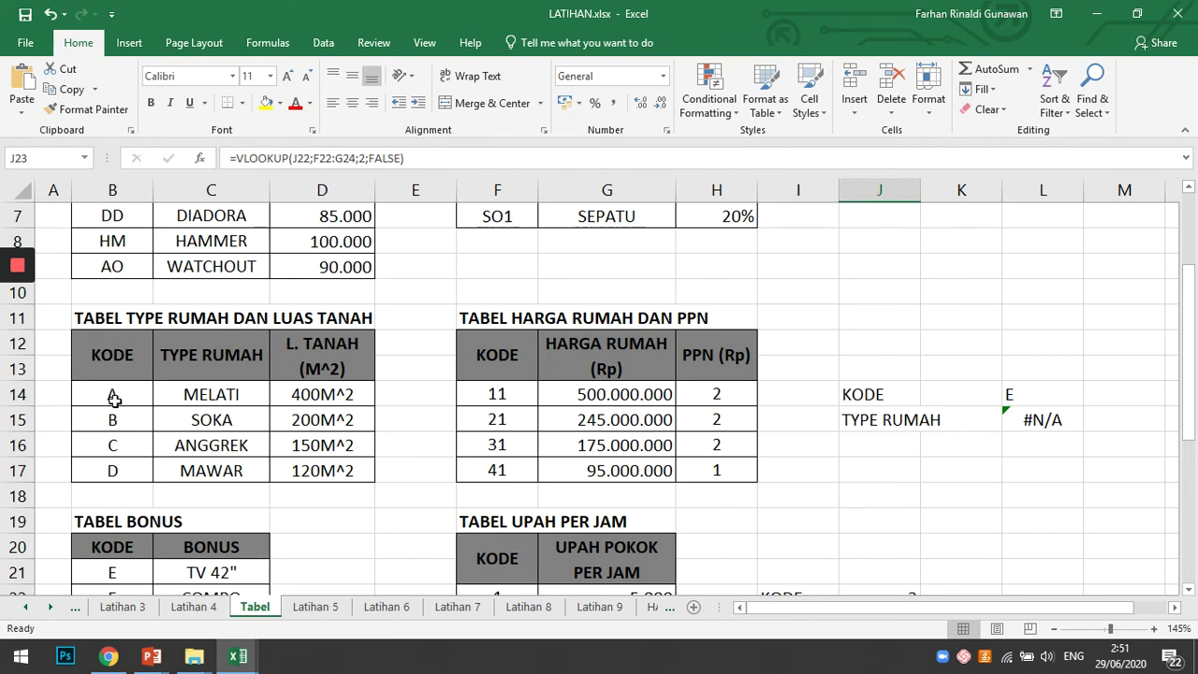
pyautogui.click(308, 610)
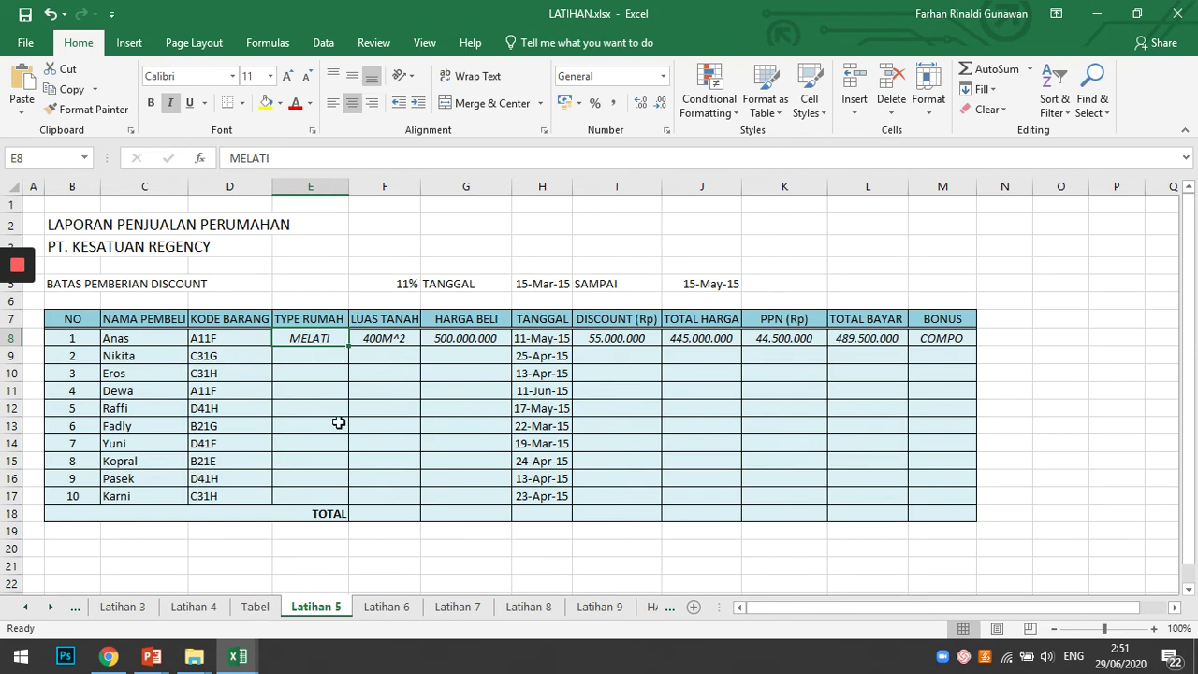
pyautogui.click(255, 607)
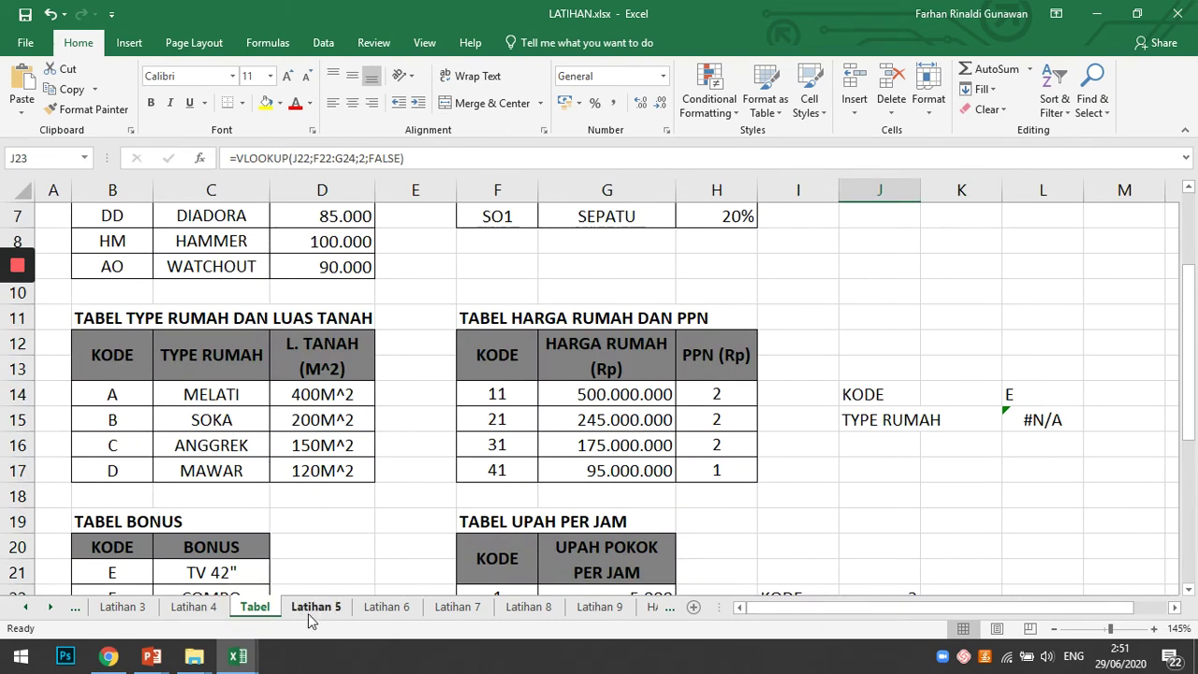
pyautogui.click(114, 395)
pyautogui.click(215, 397)
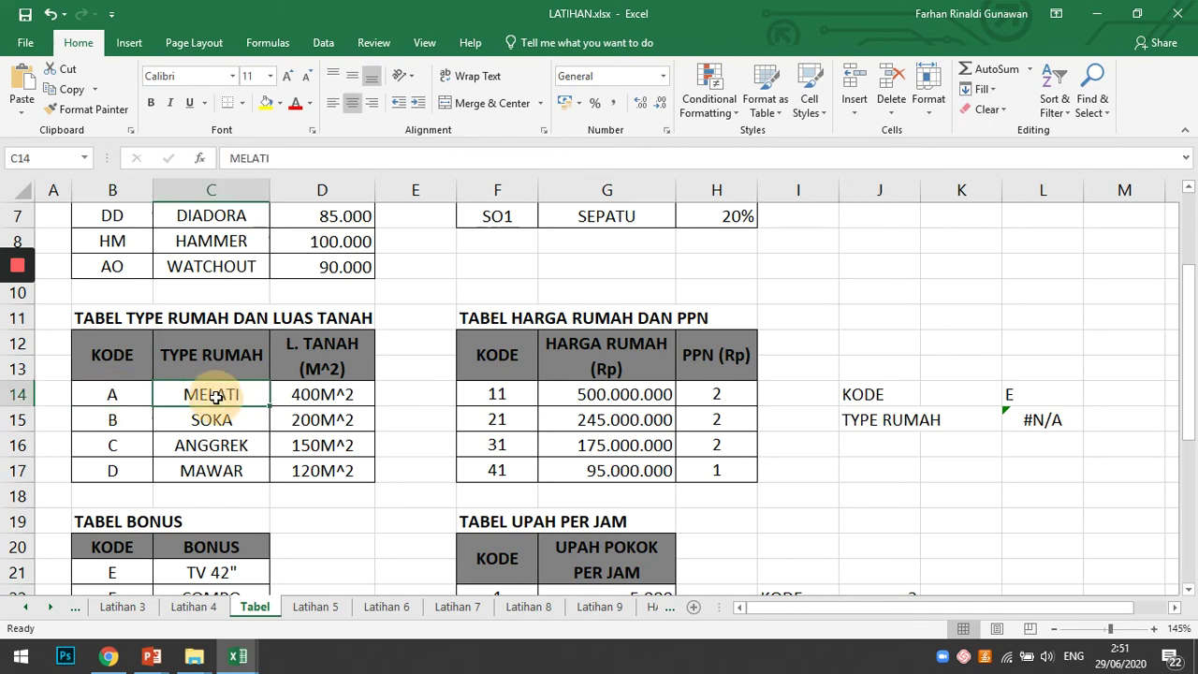
pyautogui.click(315, 607)
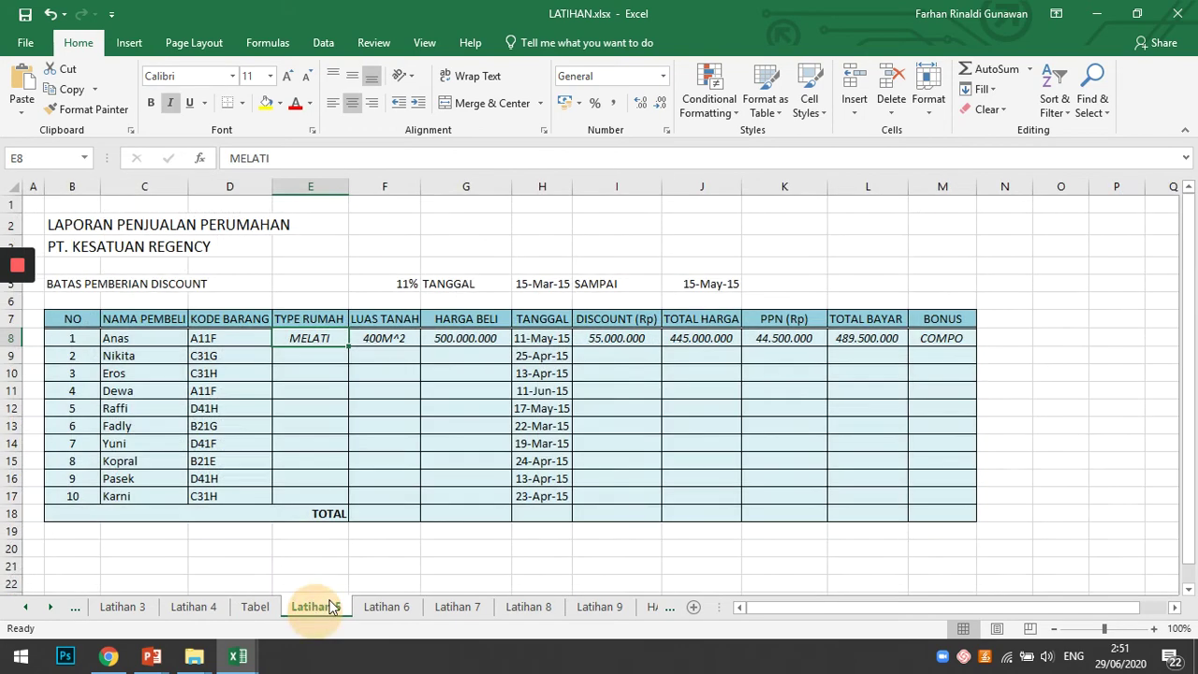
# Step: Compare the example LUAS TANAH in F8 of Latihan 5 with the house type and land area table, B11:D17, on Tabel
pyautogui.click(386, 337)
pyautogui.click(254, 607)
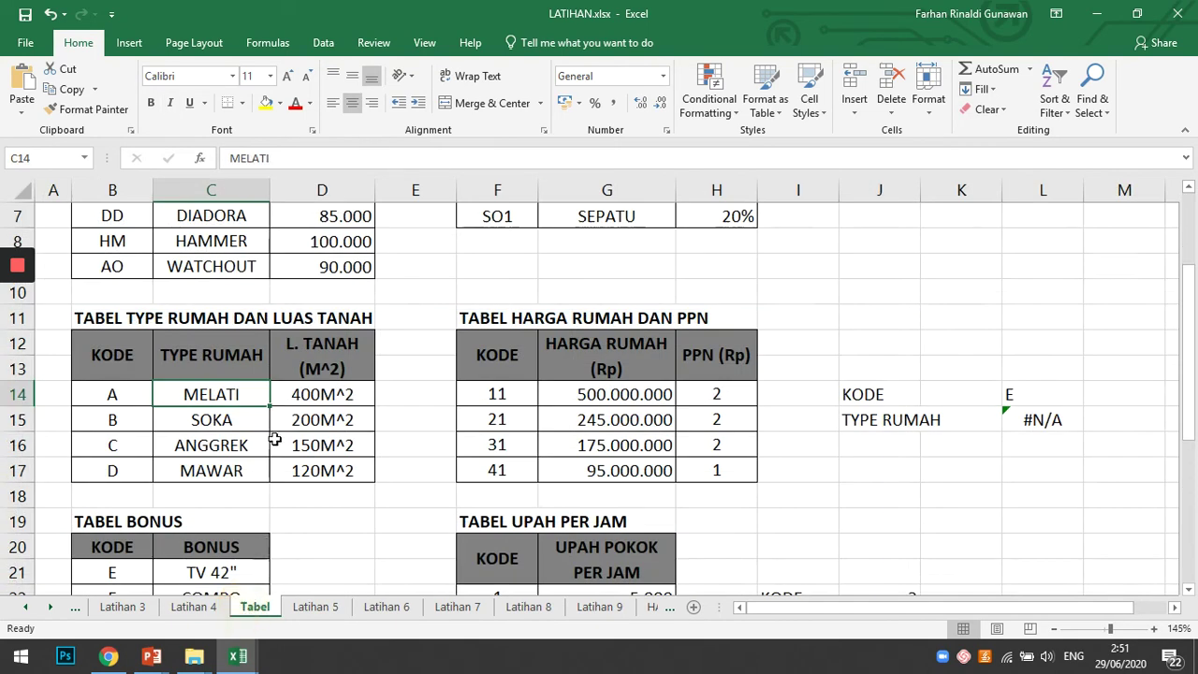
pyautogui.moveTo(106, 318); pyautogui.dragTo(321, 465)
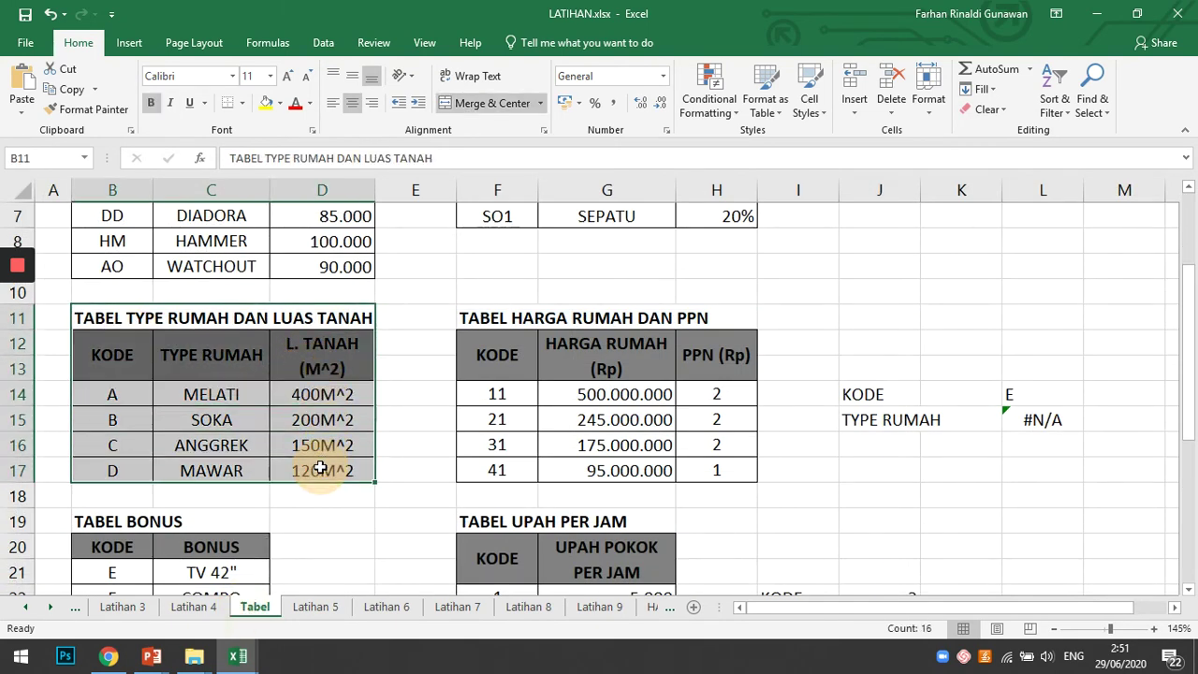
pyautogui.click(316, 607)
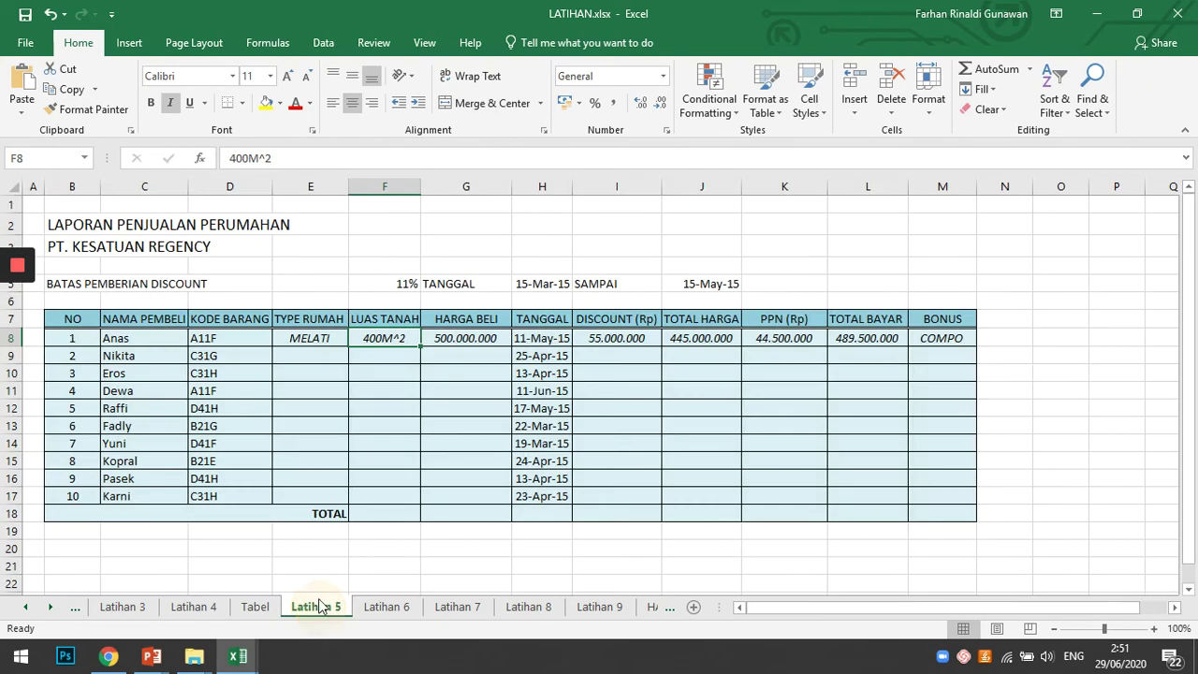
# Step: Compare the example HARGA BELI and KODE BARANG in row 8 of Latihan 5 with code 11 in TABEL HARGA RUMAH DAN PPN on Tabel
pyautogui.click(447, 338)
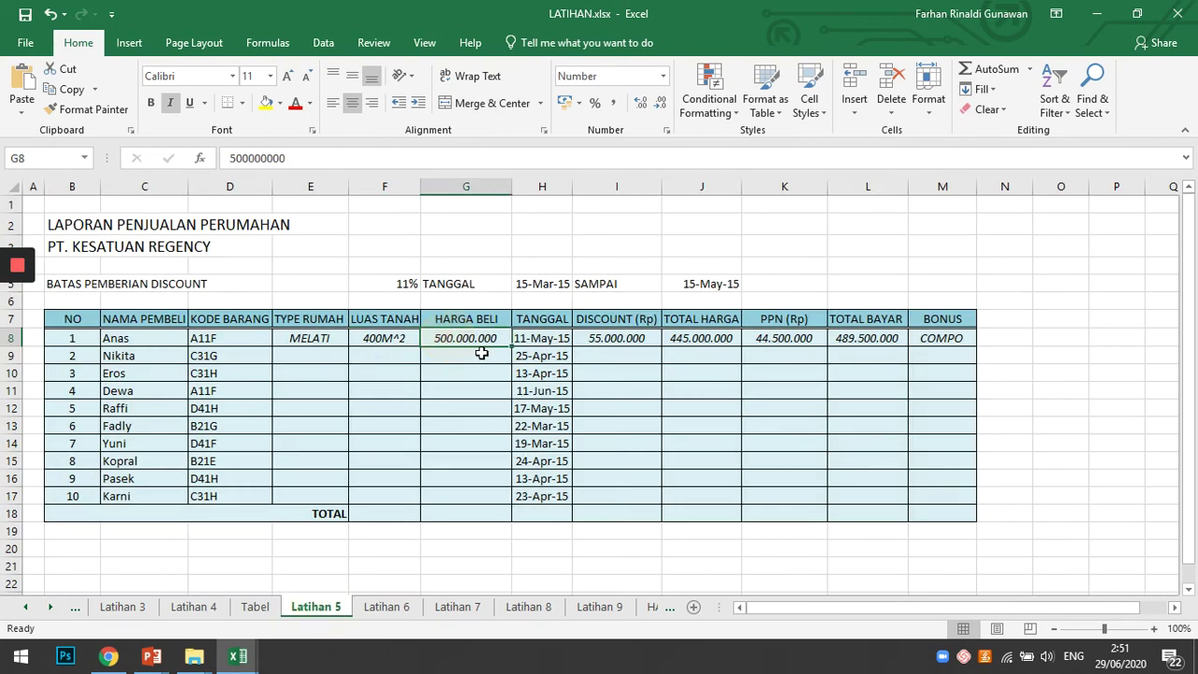
pyautogui.click(253, 609)
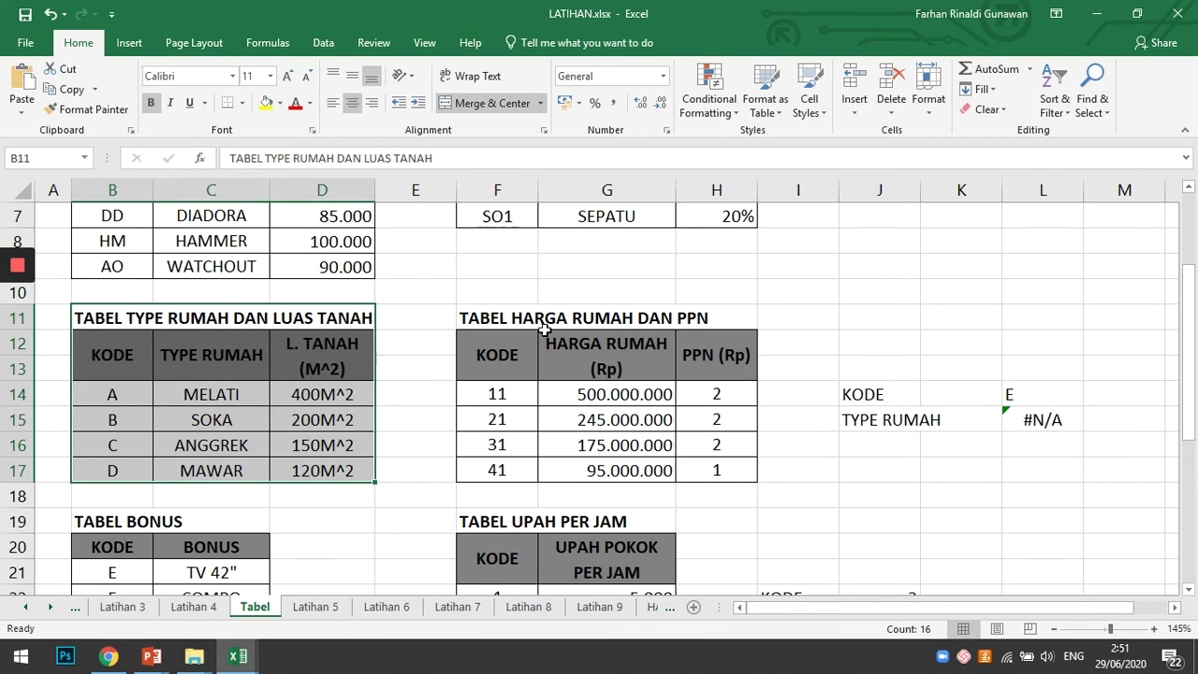
pyautogui.moveTo(491, 318); pyautogui.dragTo(682, 462)
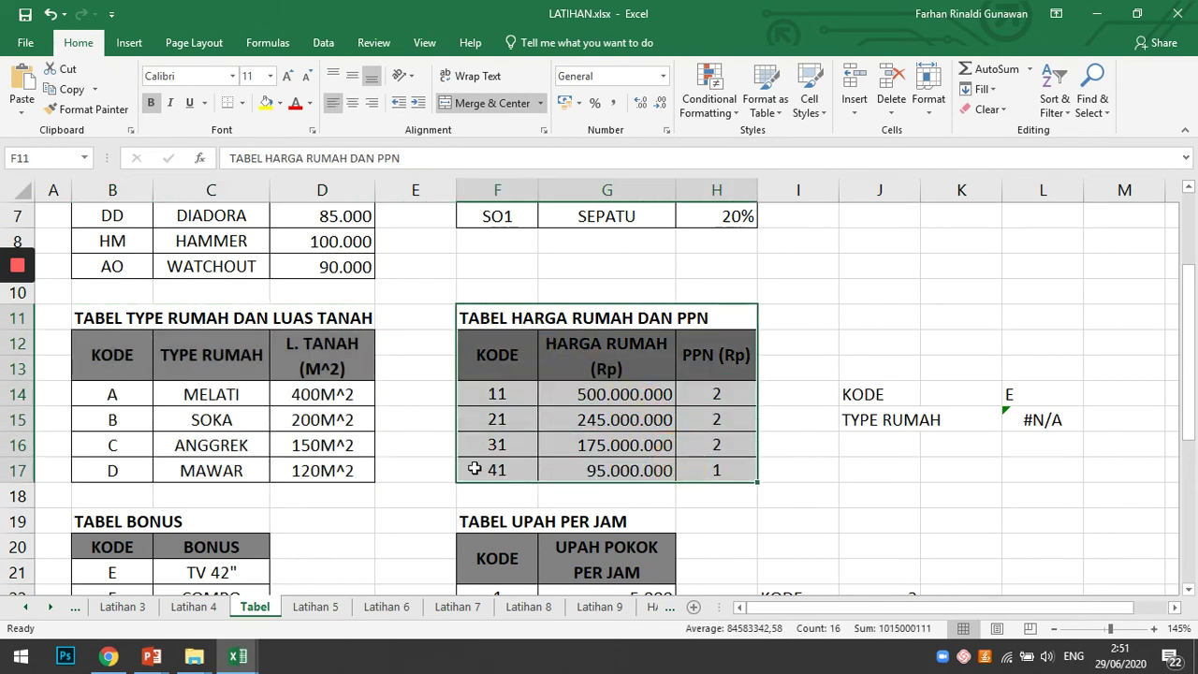
pyautogui.click(491, 394)
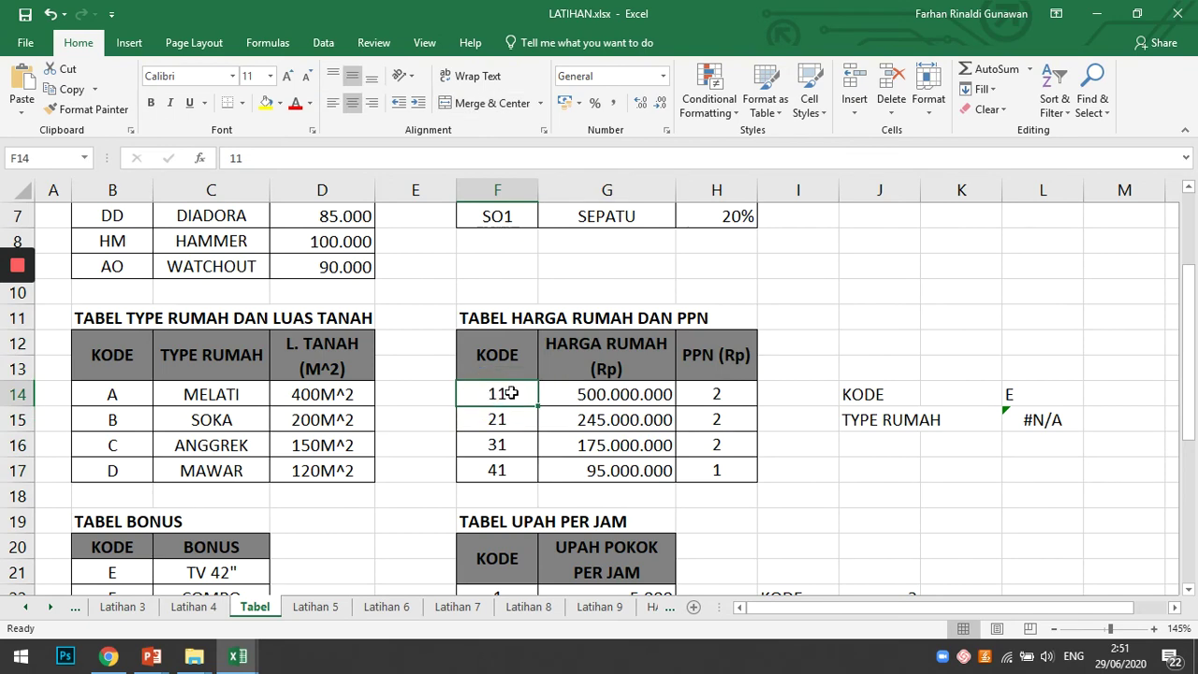
pyautogui.click(313, 607)
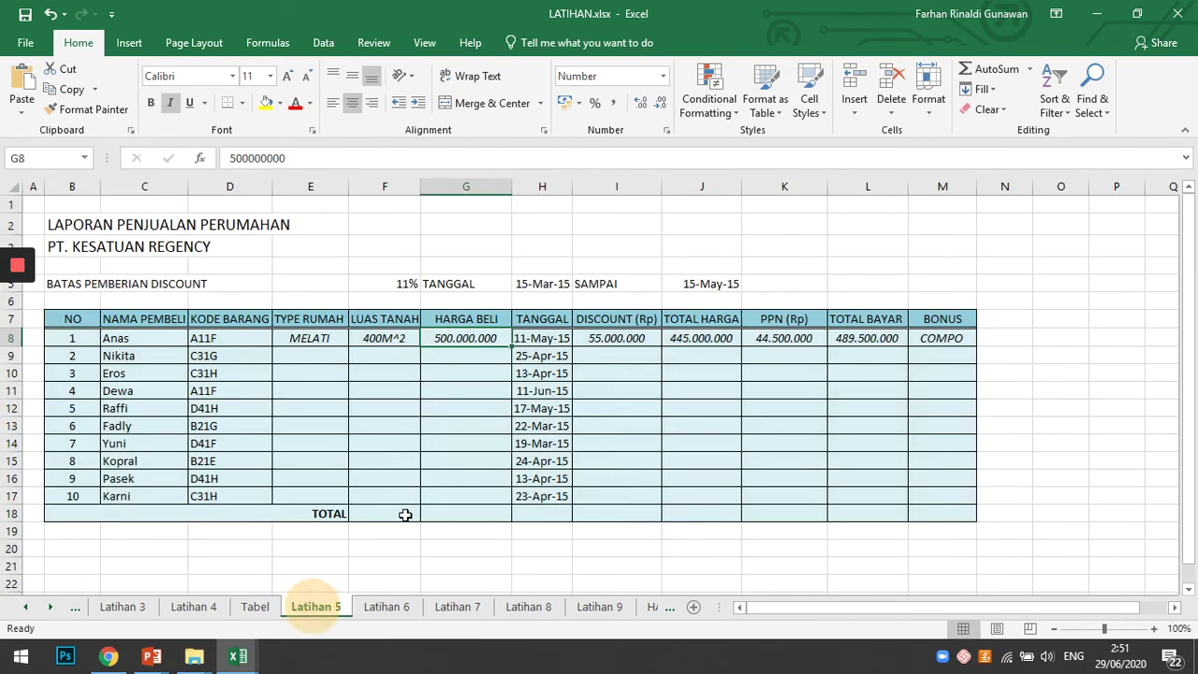
pyautogui.click(207, 338)
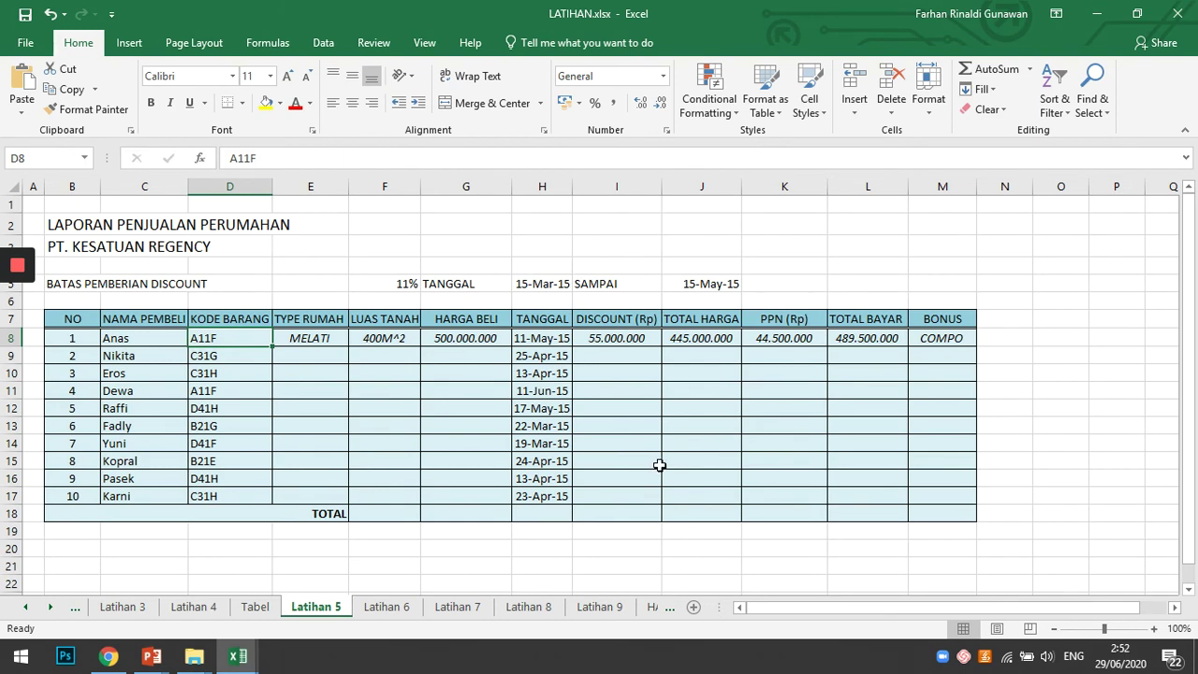
# Step: Examine the example TANGGAL in H8 together with the discount percentage in F5 and the period dates in H5 and J5
pyautogui.click(549, 341)
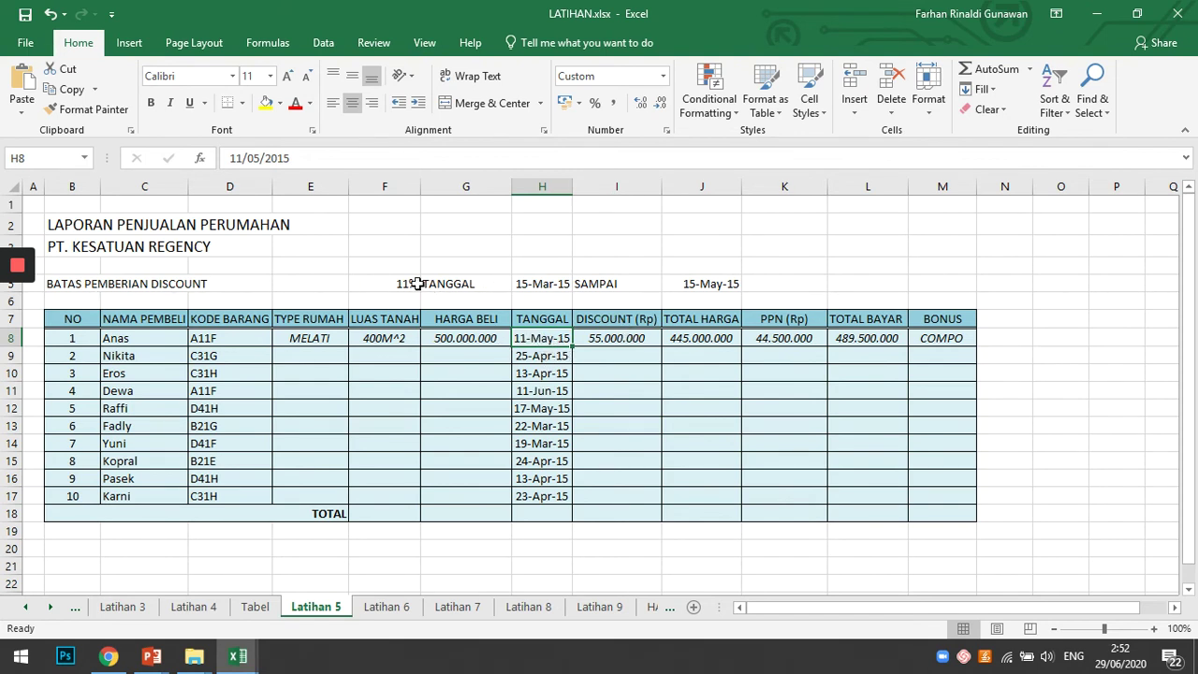
pyautogui.click(386, 284)
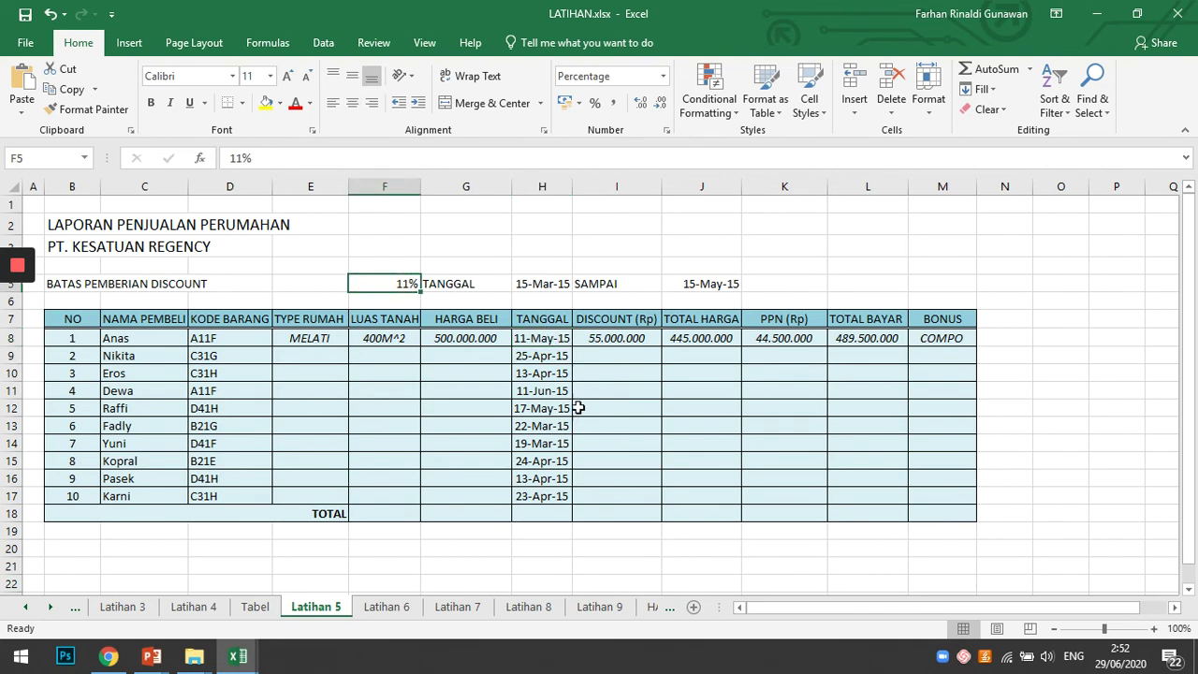
pyautogui.click(531, 339)
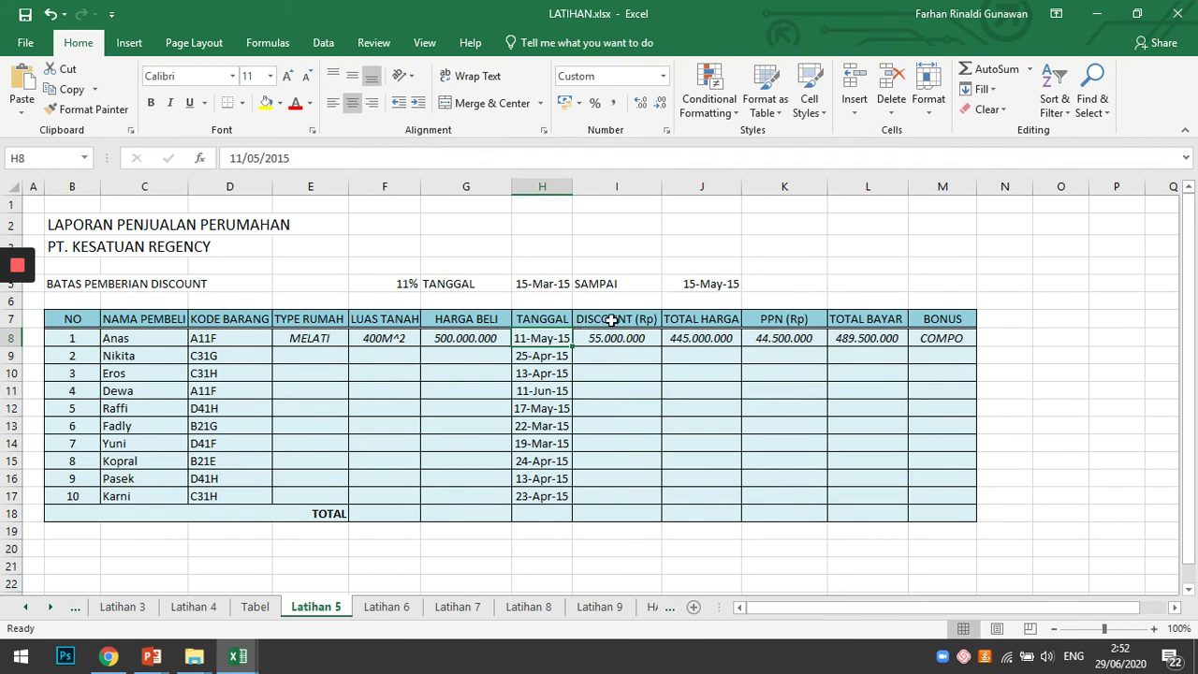
pyautogui.click(538, 285)
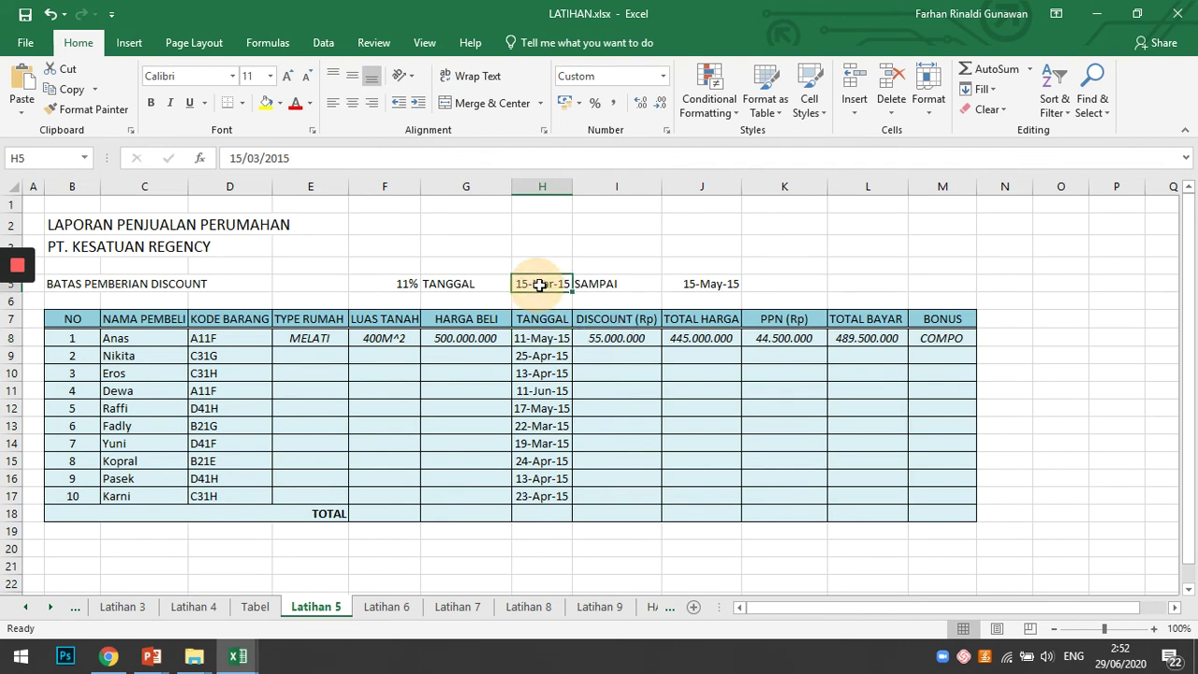
pyautogui.click(716, 285)
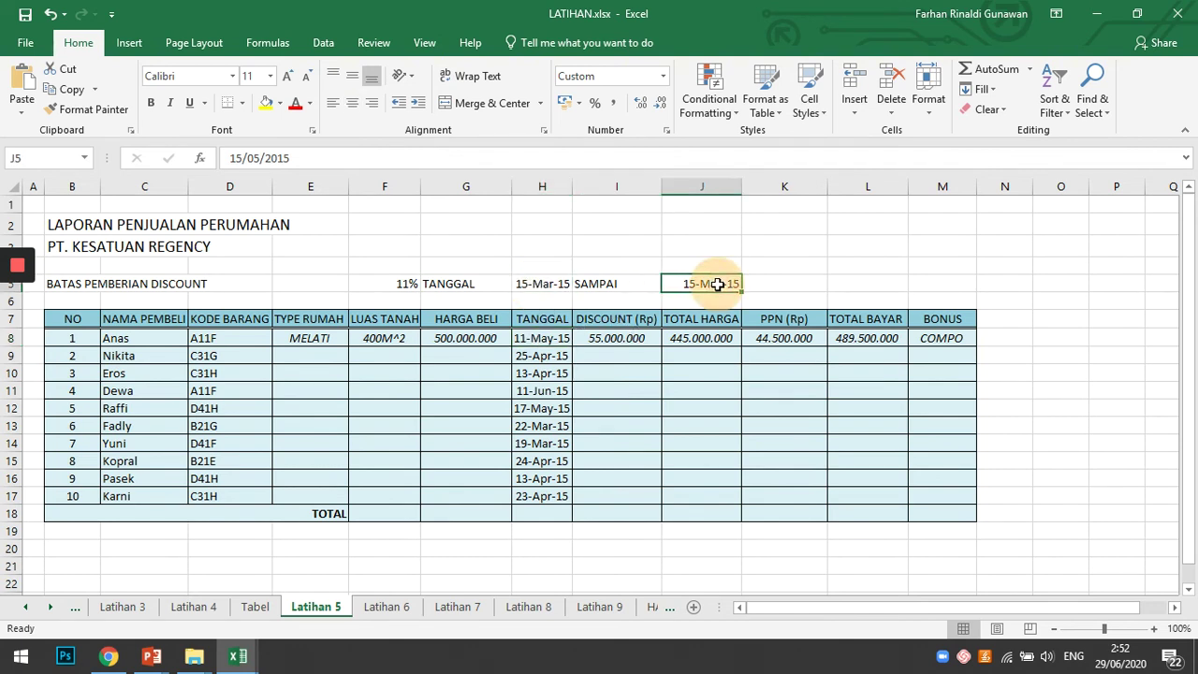
# Step: Compare the example transaction date in H8 repeatedly with the discount period's start date in H5 and end date in J5
pyautogui.click(538, 339)
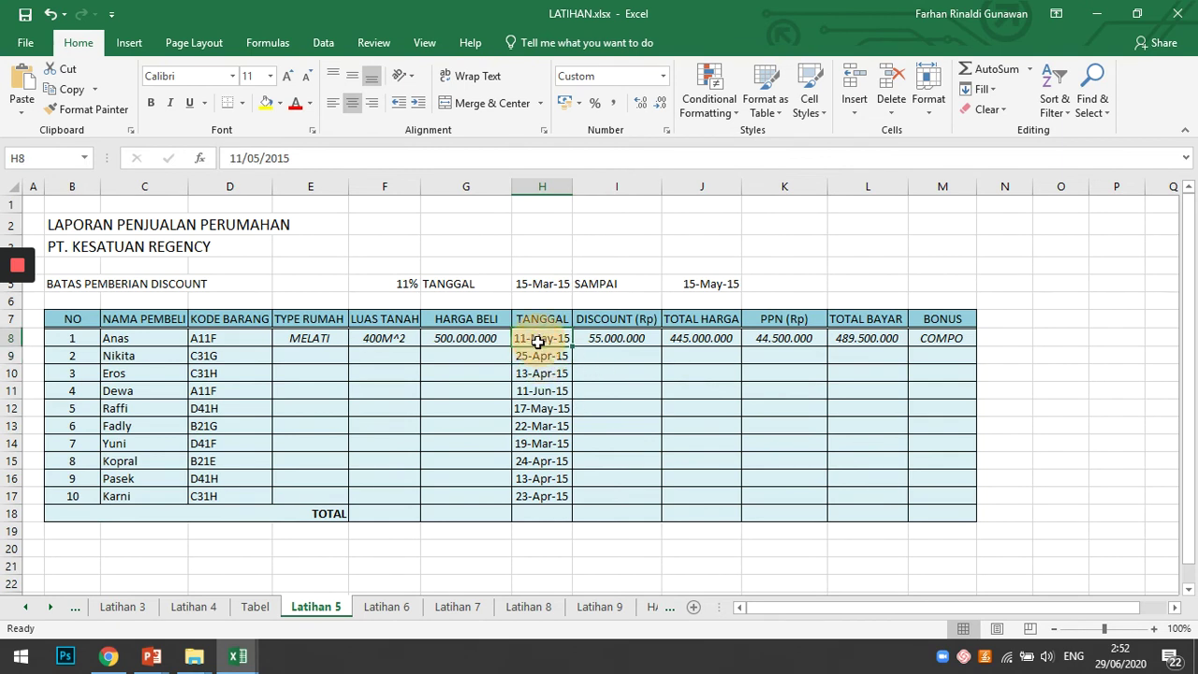
pyautogui.click(538, 282)
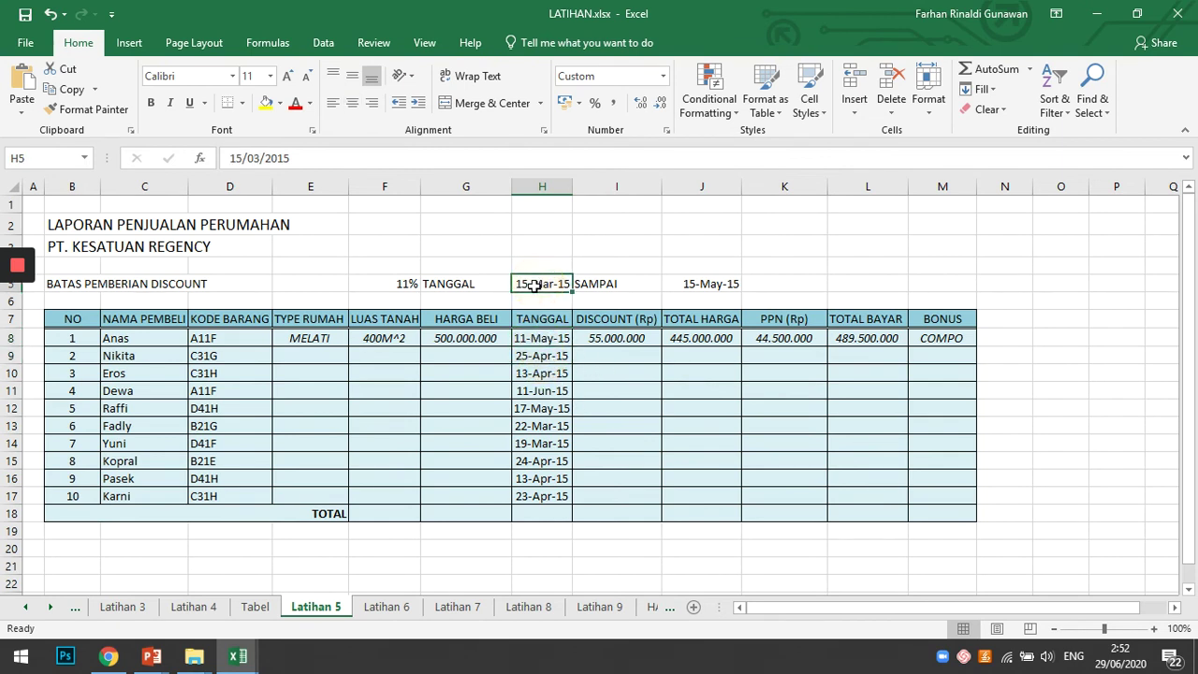
pyautogui.click(531, 339)
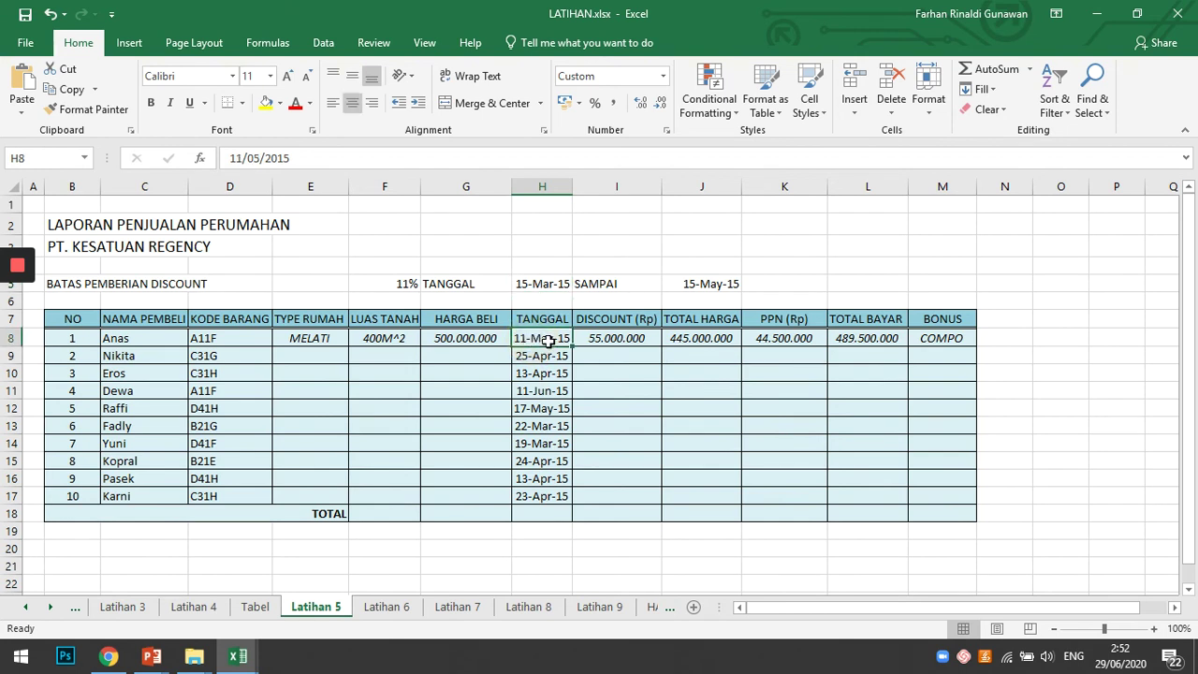
pyautogui.click(708, 282)
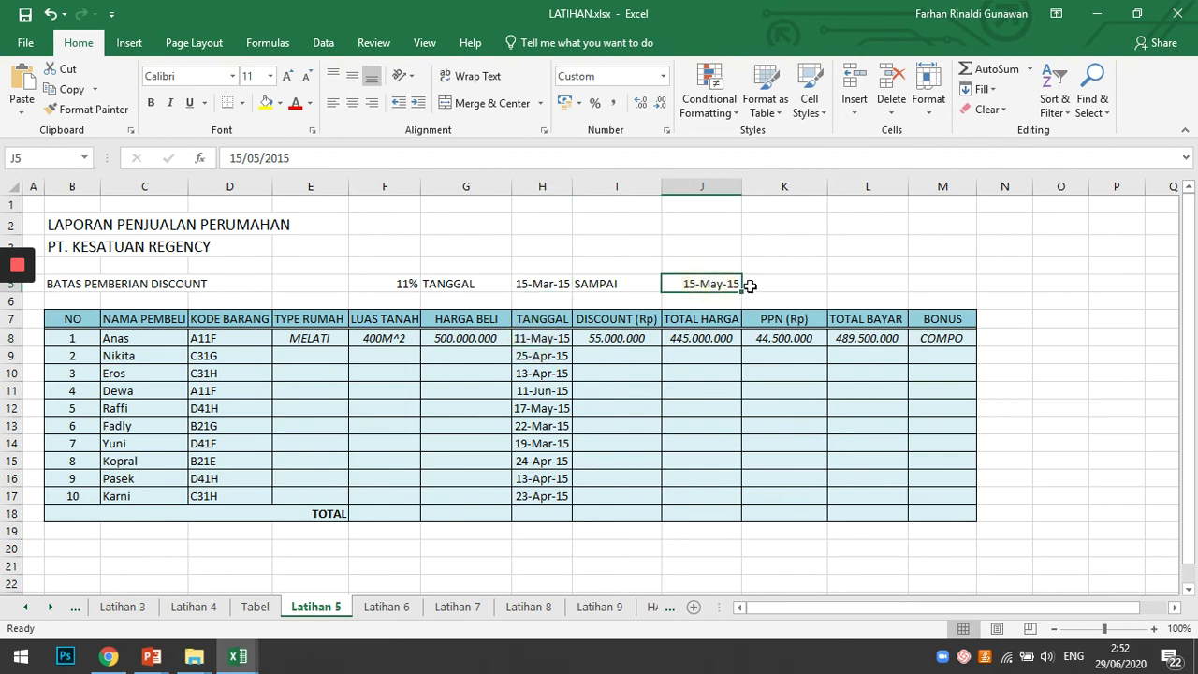
pyautogui.click(544, 285)
pyautogui.click(545, 342)
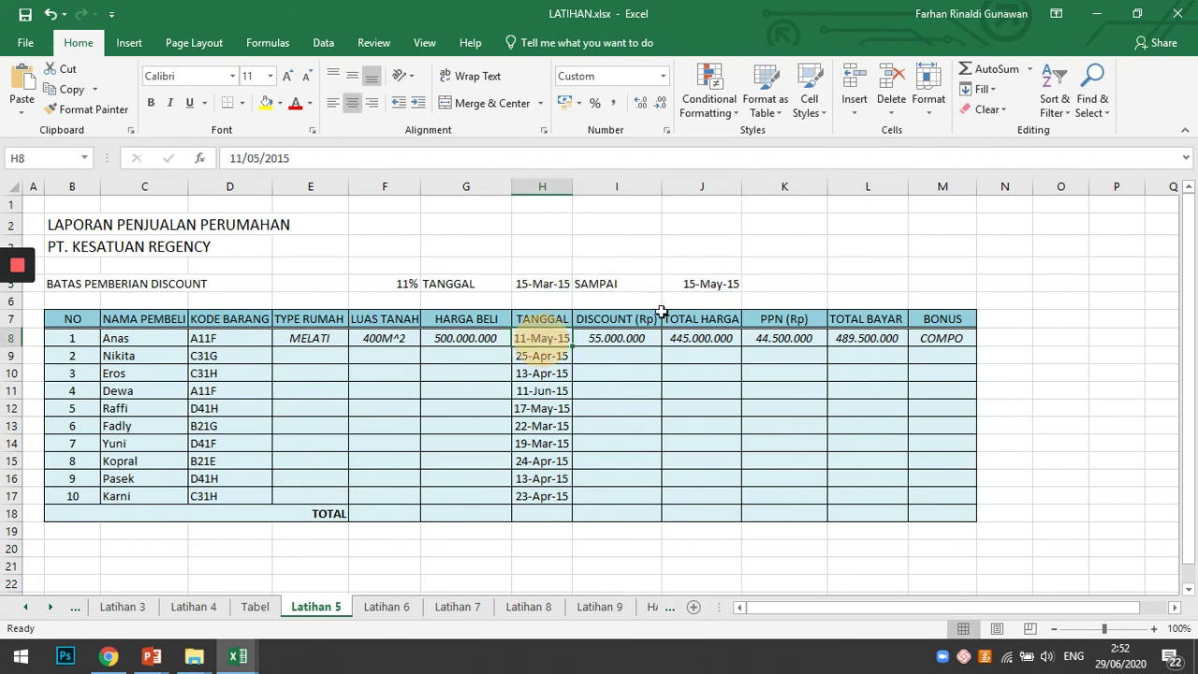
pyautogui.click(707, 282)
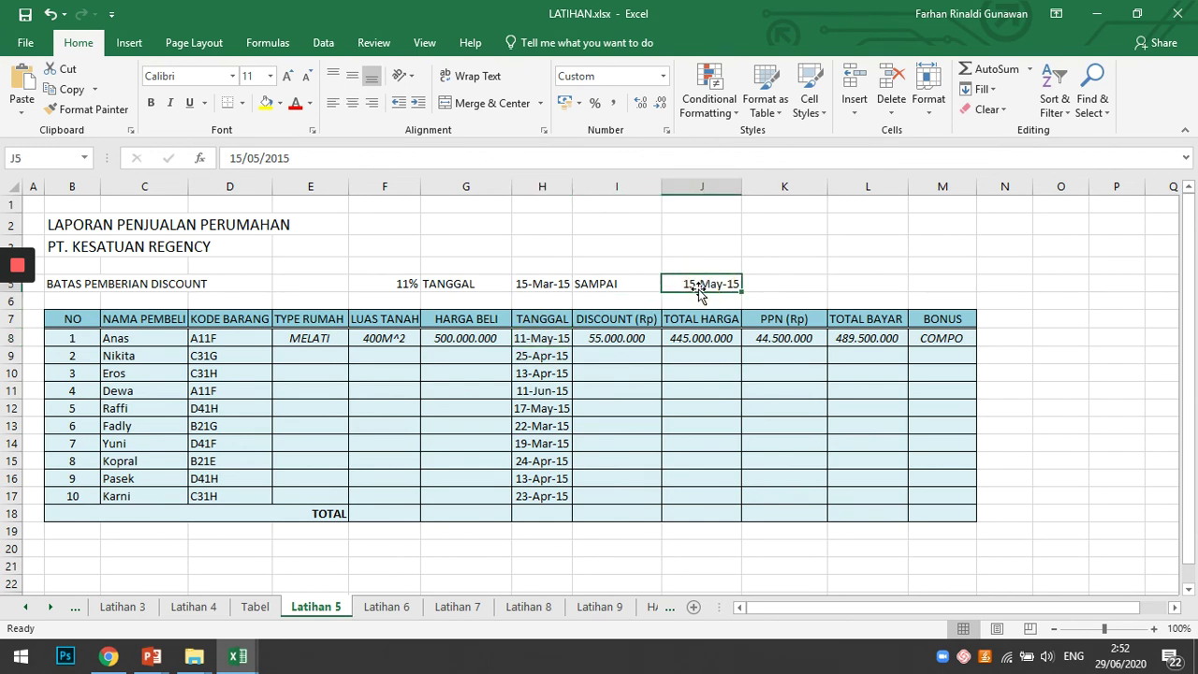
pyautogui.click(541, 340)
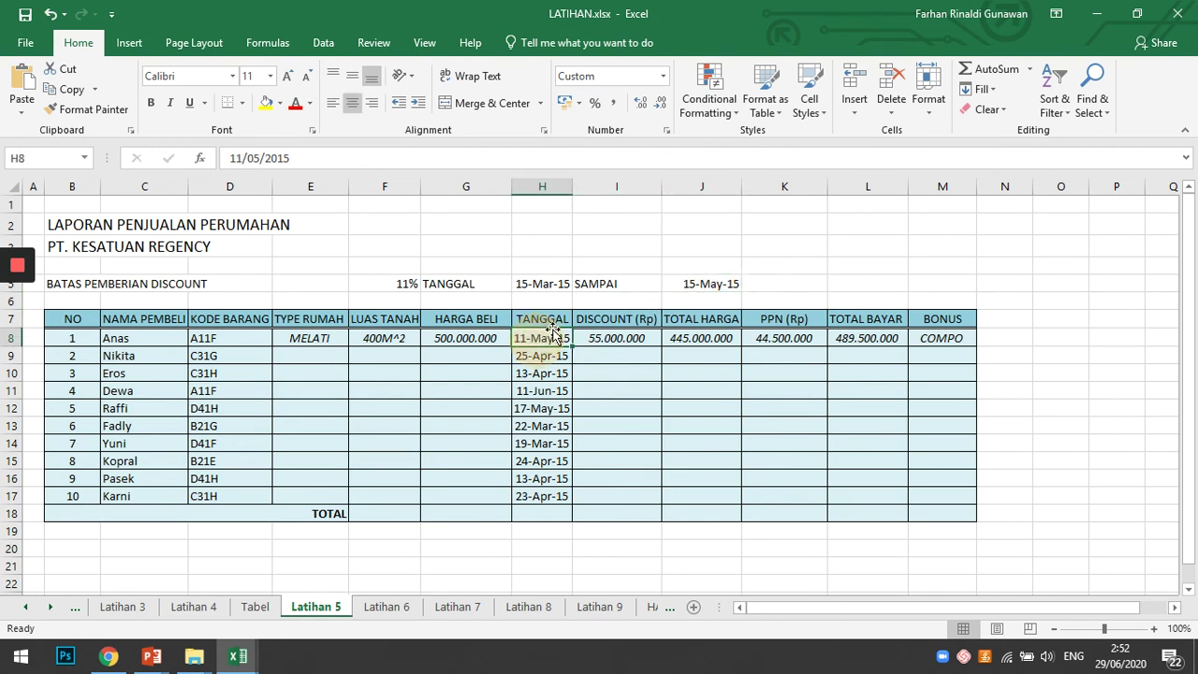
pyautogui.click(535, 283)
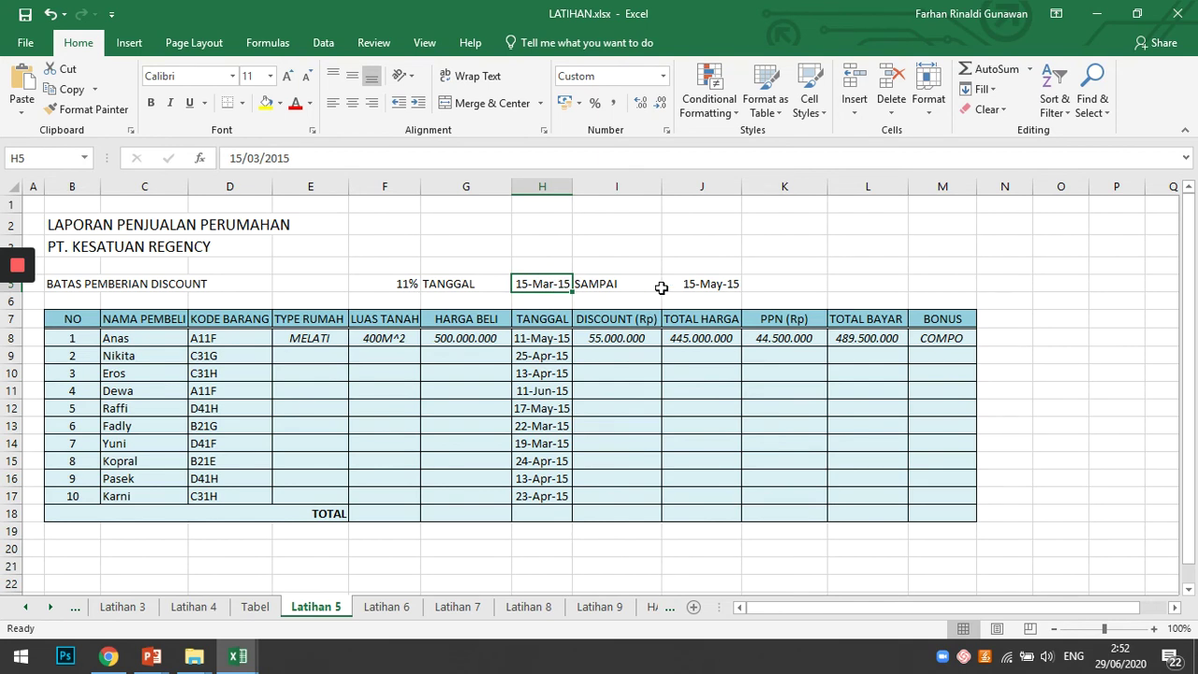
pyautogui.click(706, 284)
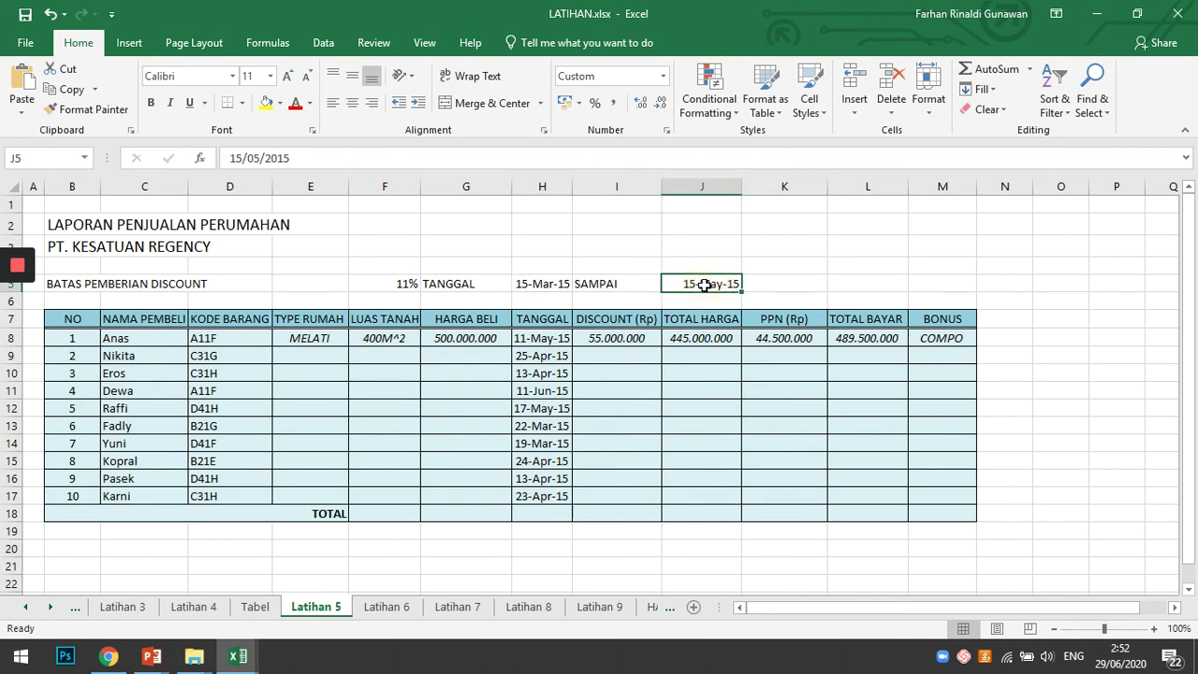
# Step: Examine how the example DISCOUNT in I8 relates to the percentage in F5, the HARGA BELI in G8 and the date in H8
pyautogui.click(606, 338)
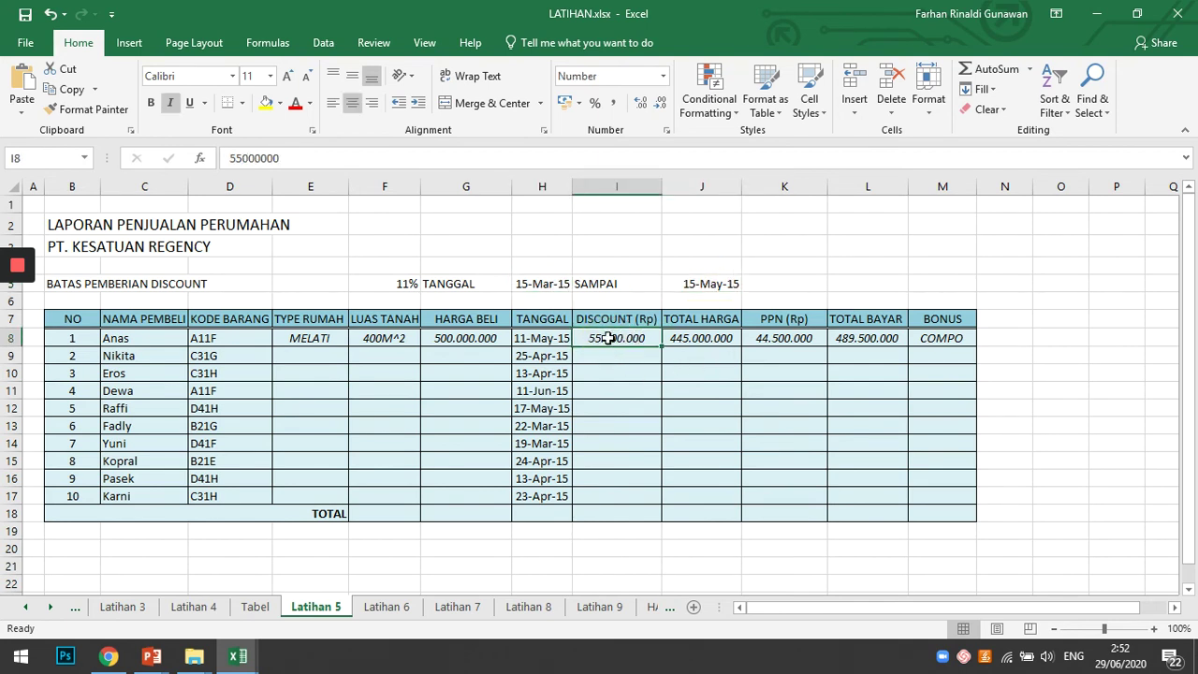
pyautogui.click(407, 284)
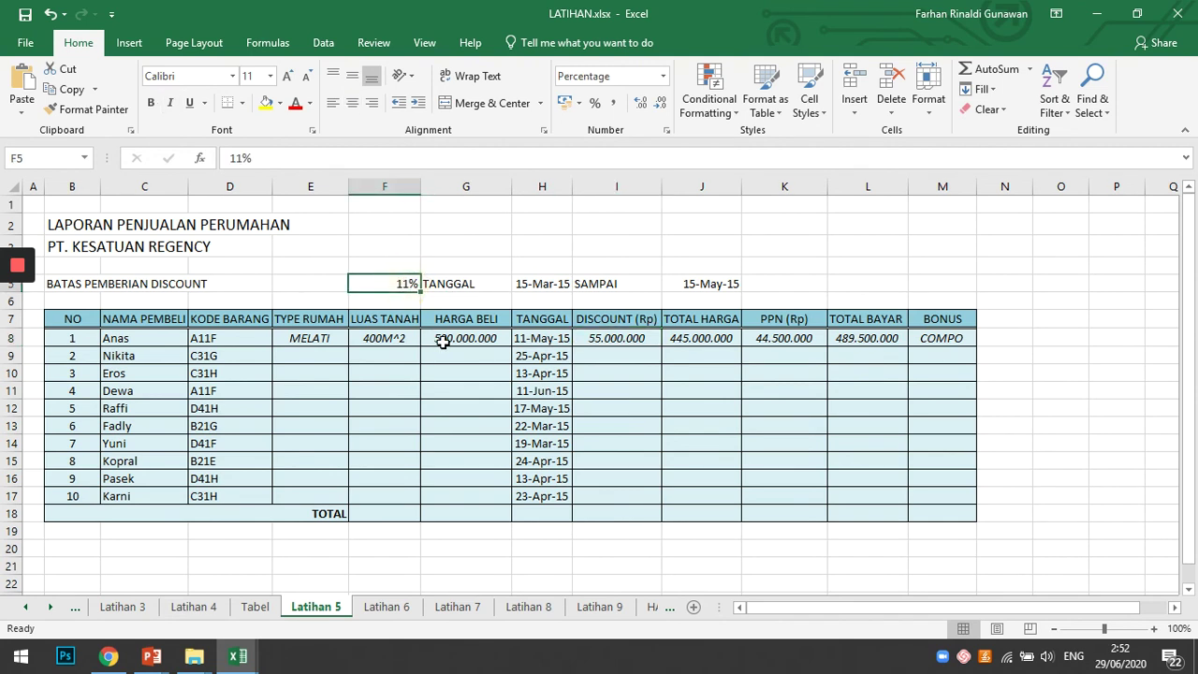
pyautogui.click(457, 340)
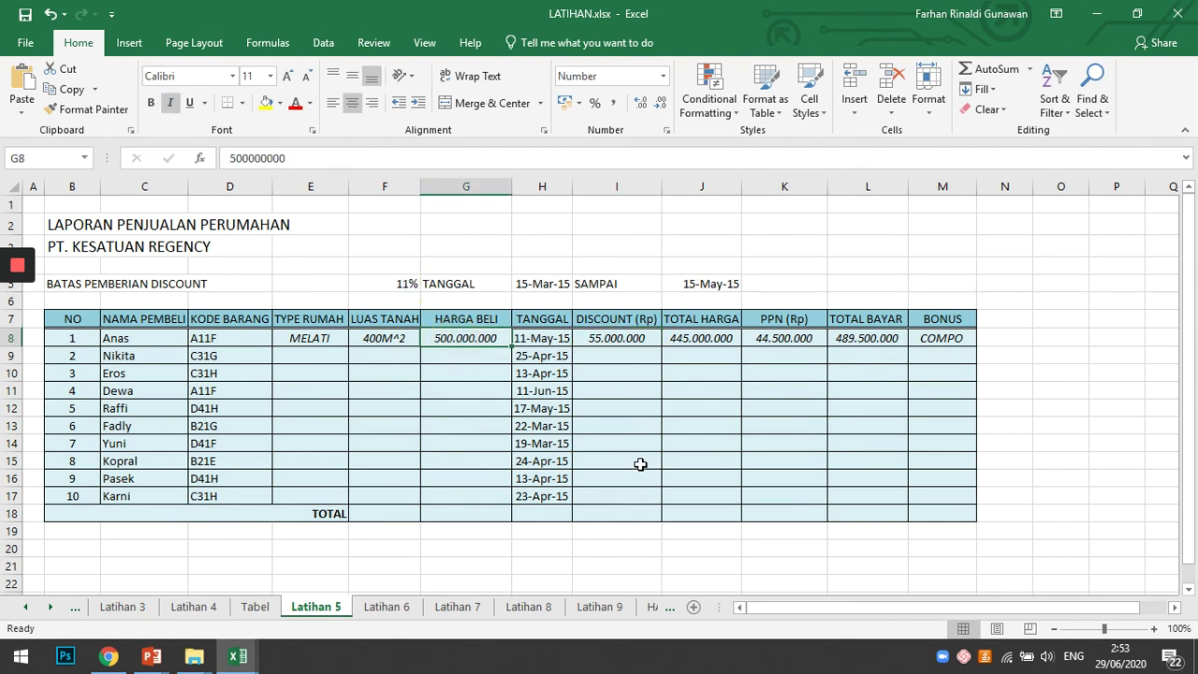
pyautogui.click(622, 342)
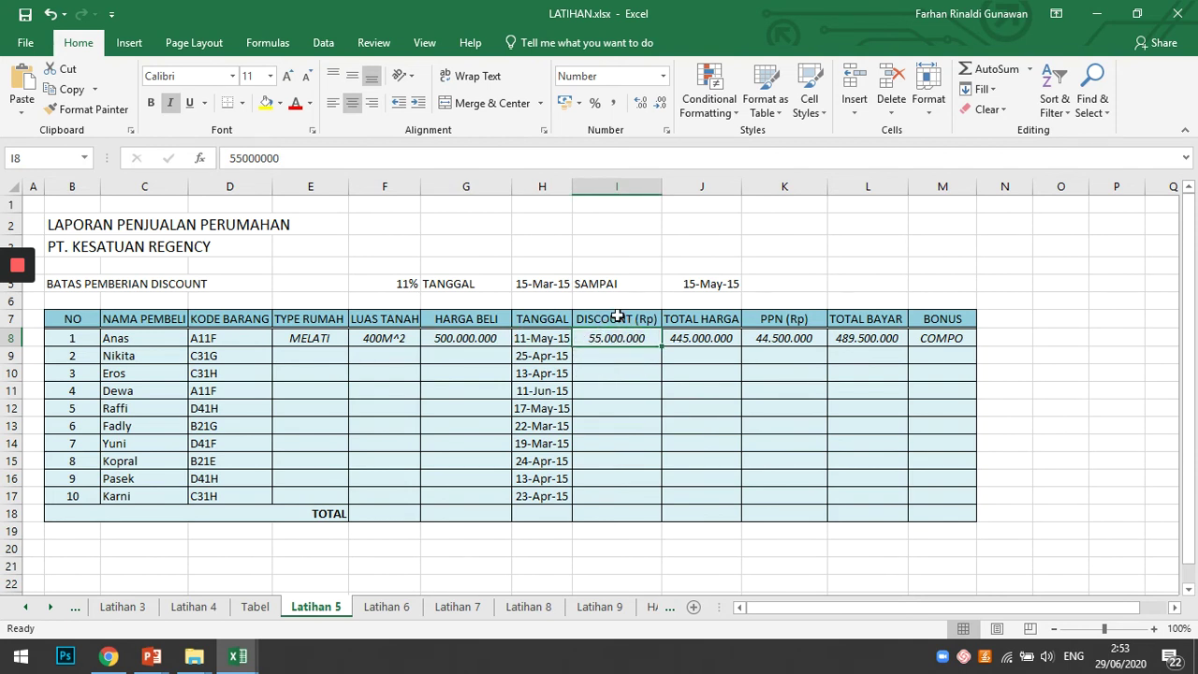
pyautogui.click(529, 342)
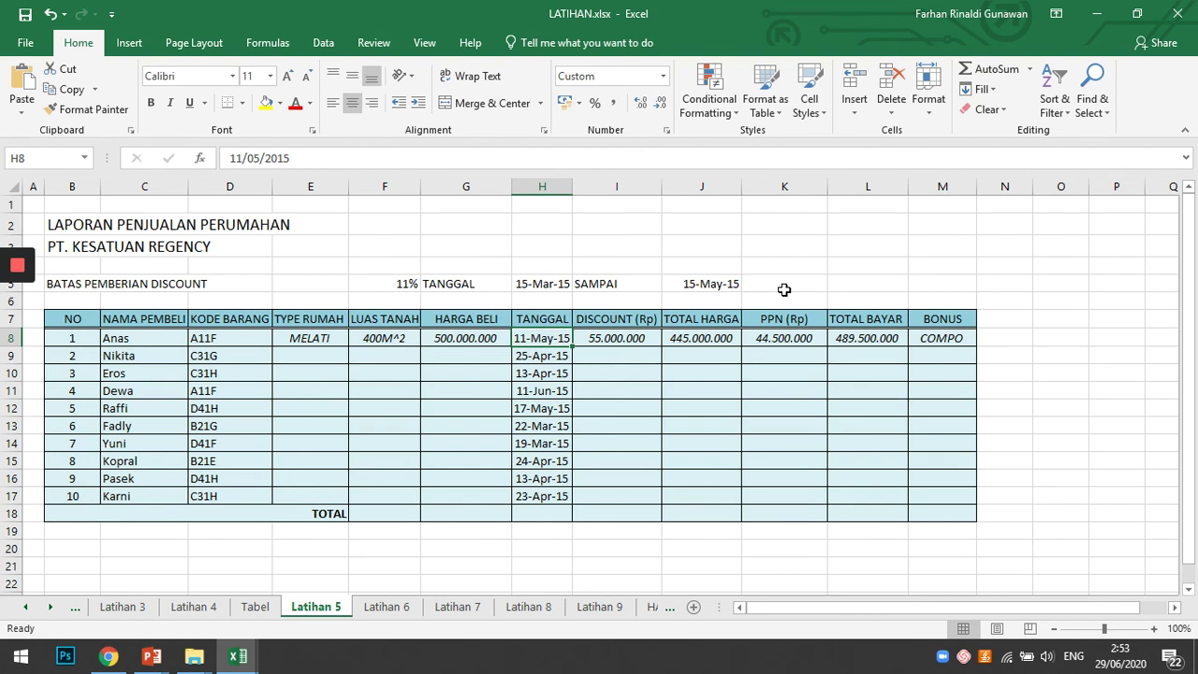
# Step: Examine the example TOTAL HARGA in J8 and PPN in K8 of the housing sales report
pyautogui.click(709, 335)
pyautogui.click(792, 338)
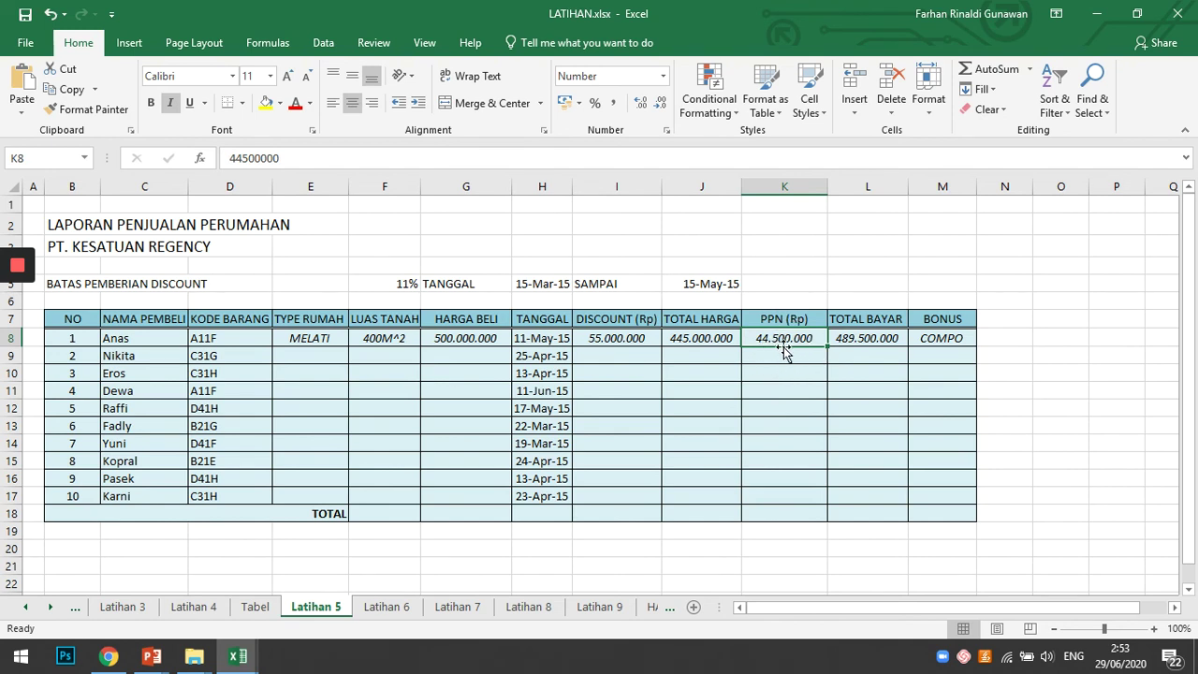
pyautogui.click(691, 343)
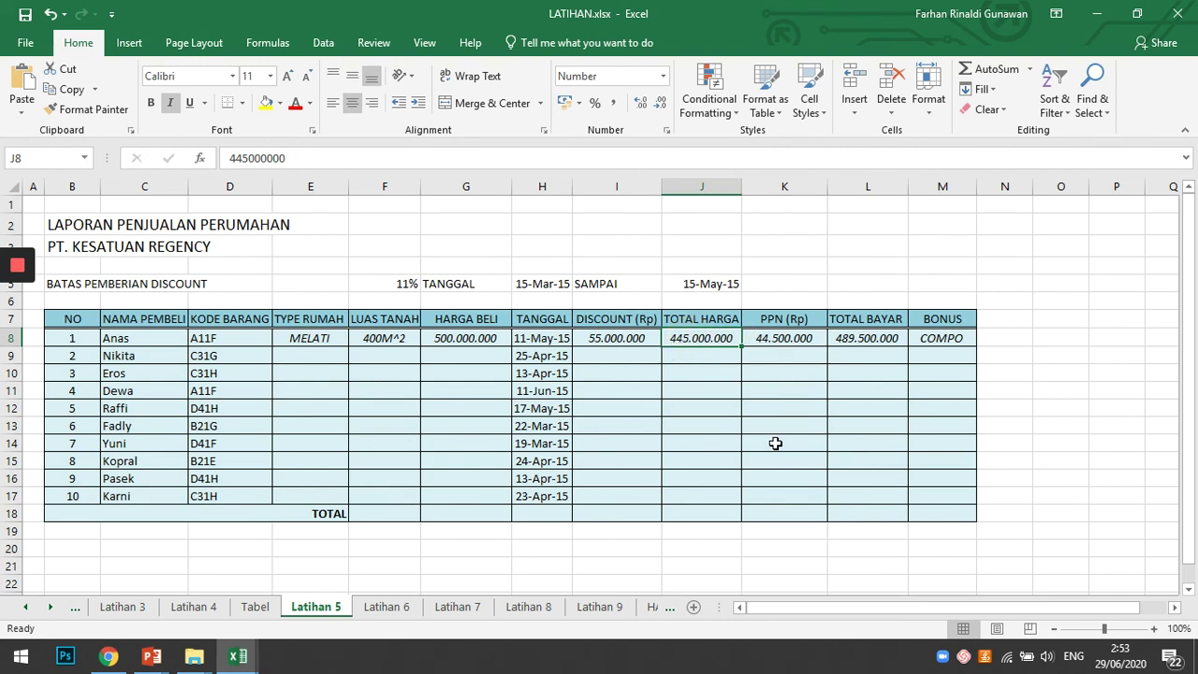
# Step: Examine the KODE and PPN columns of TABEL HARGA RUMAH DAN PPN on the Tabel sheet, and return to Latihan 5
pyautogui.click(255, 608)
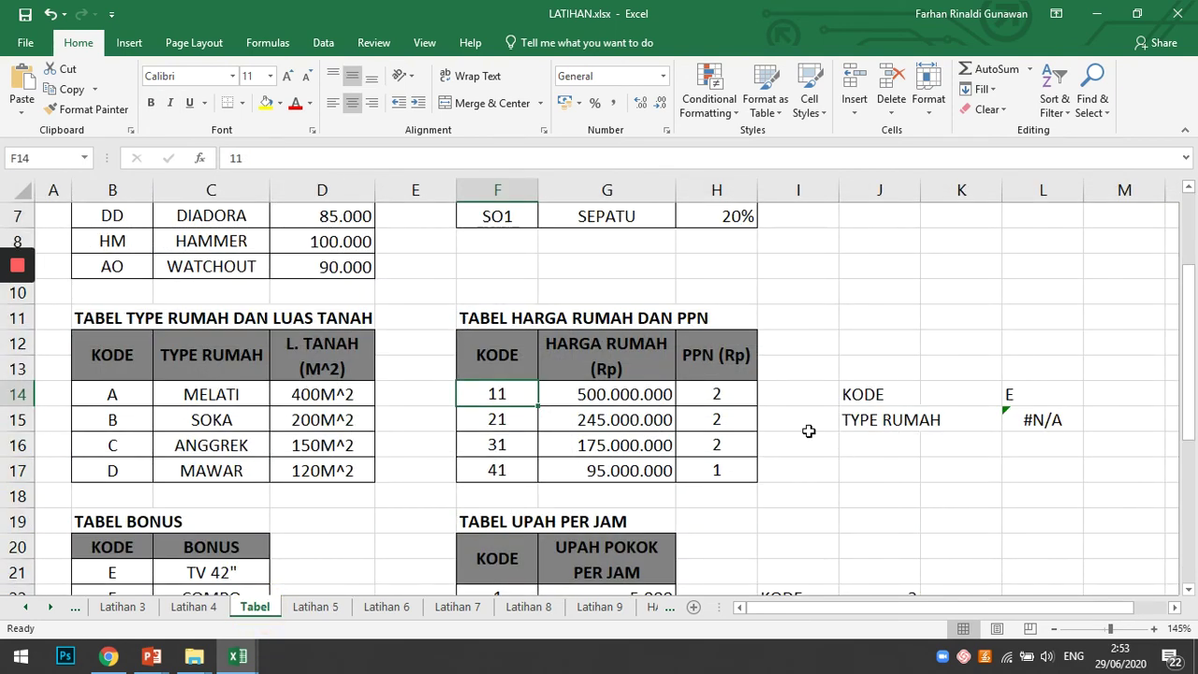
pyautogui.click(495, 415)
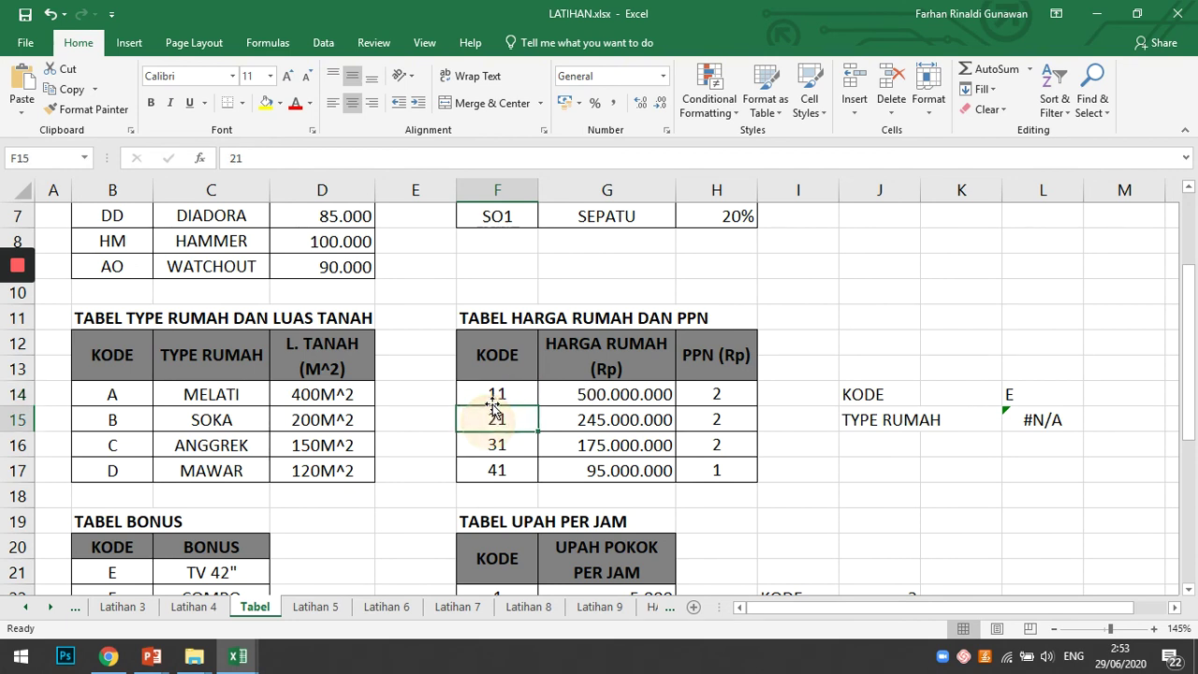
pyautogui.click(494, 394)
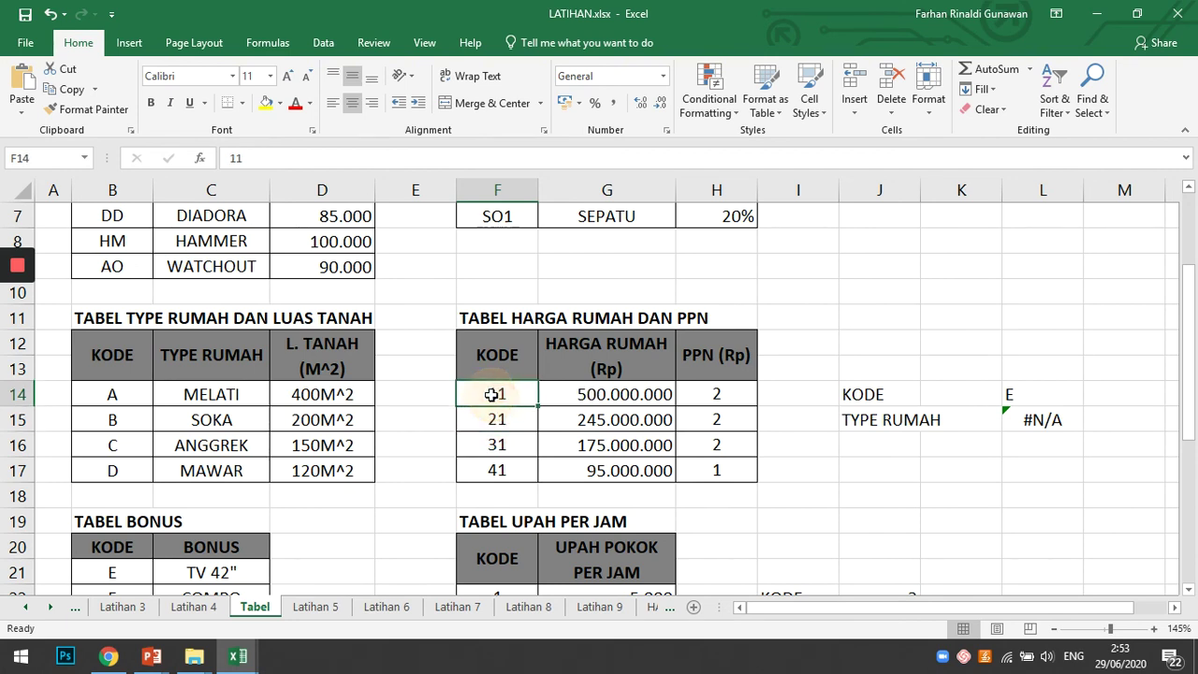
pyautogui.click(721, 397)
pyautogui.click(715, 470)
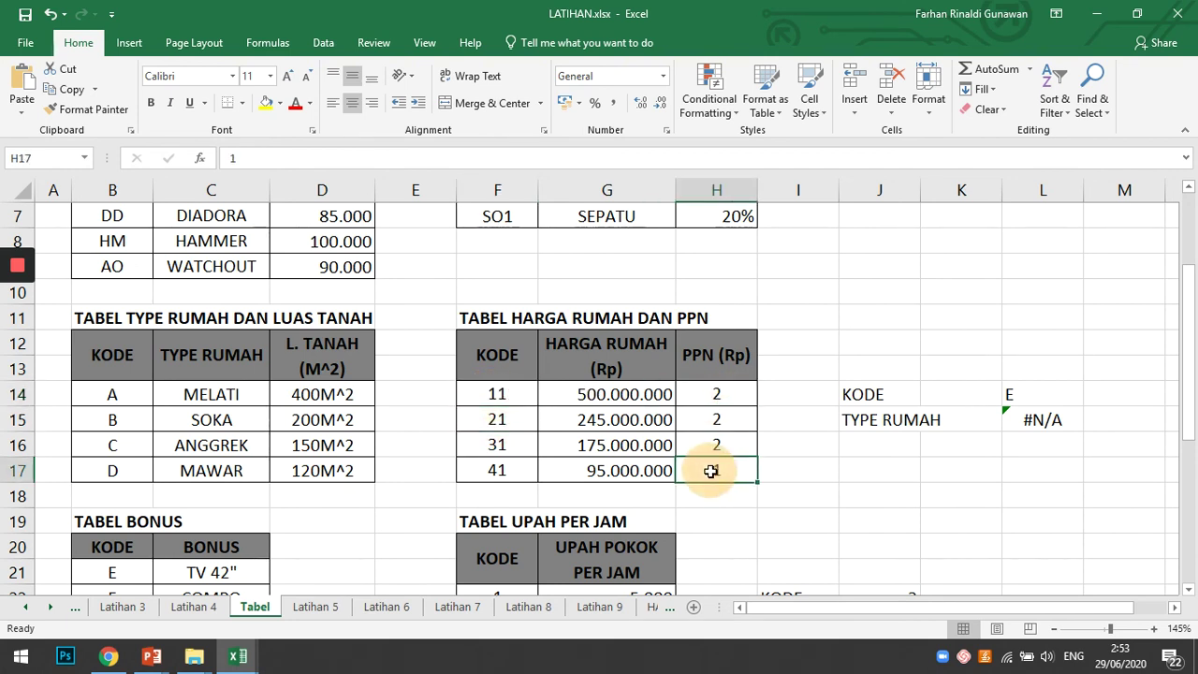
pyautogui.click(495, 393)
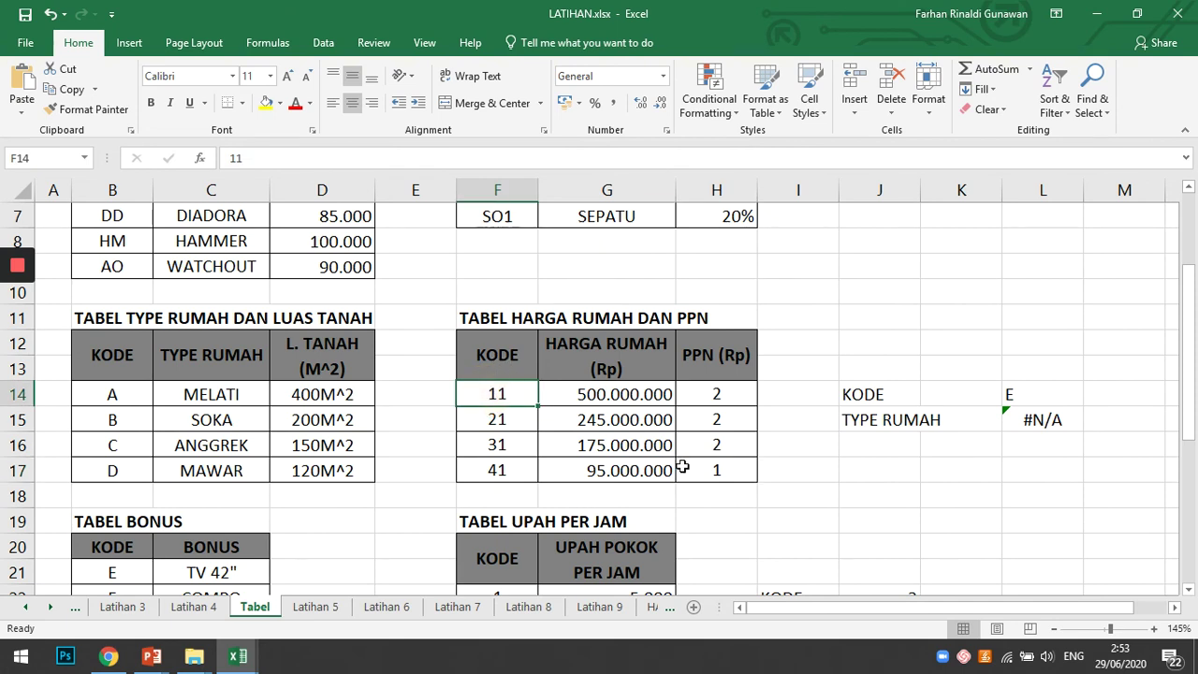
pyautogui.click(719, 398)
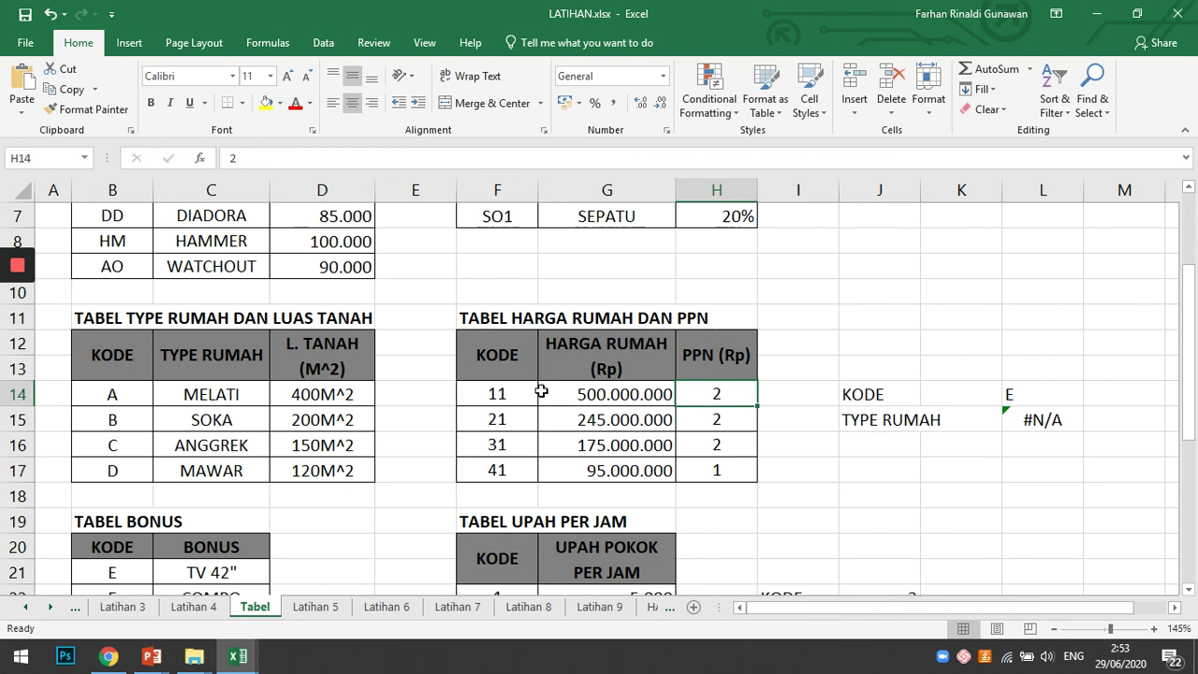
pyautogui.click(497, 394)
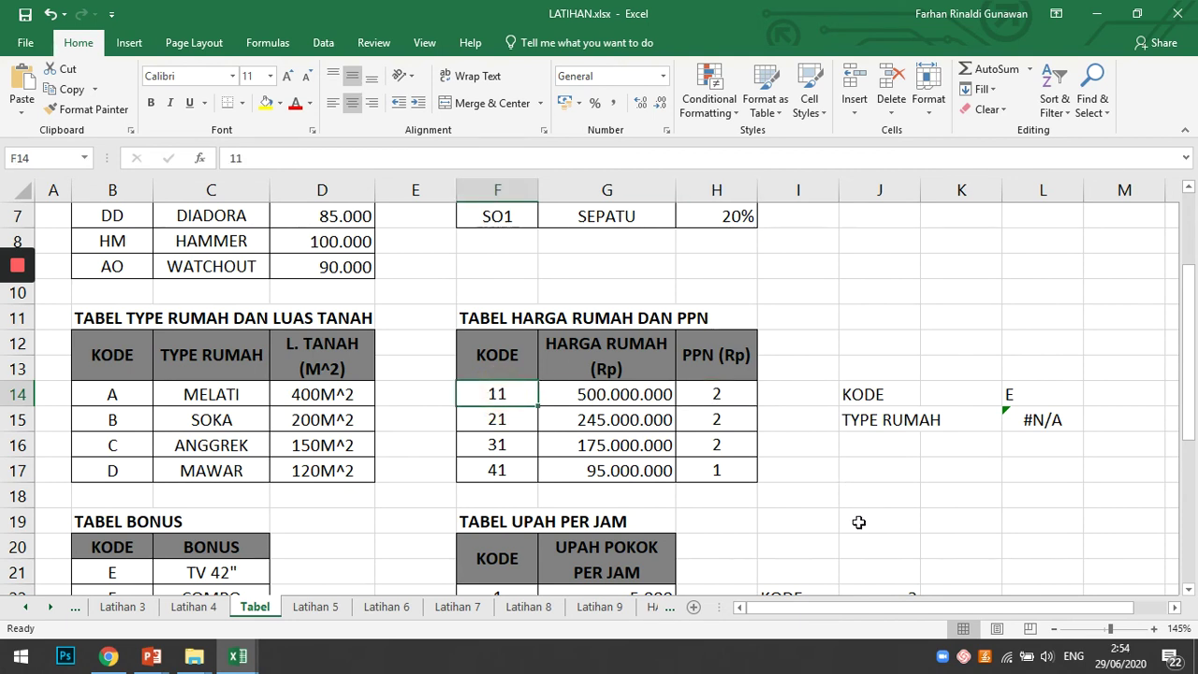
pyautogui.click(316, 607)
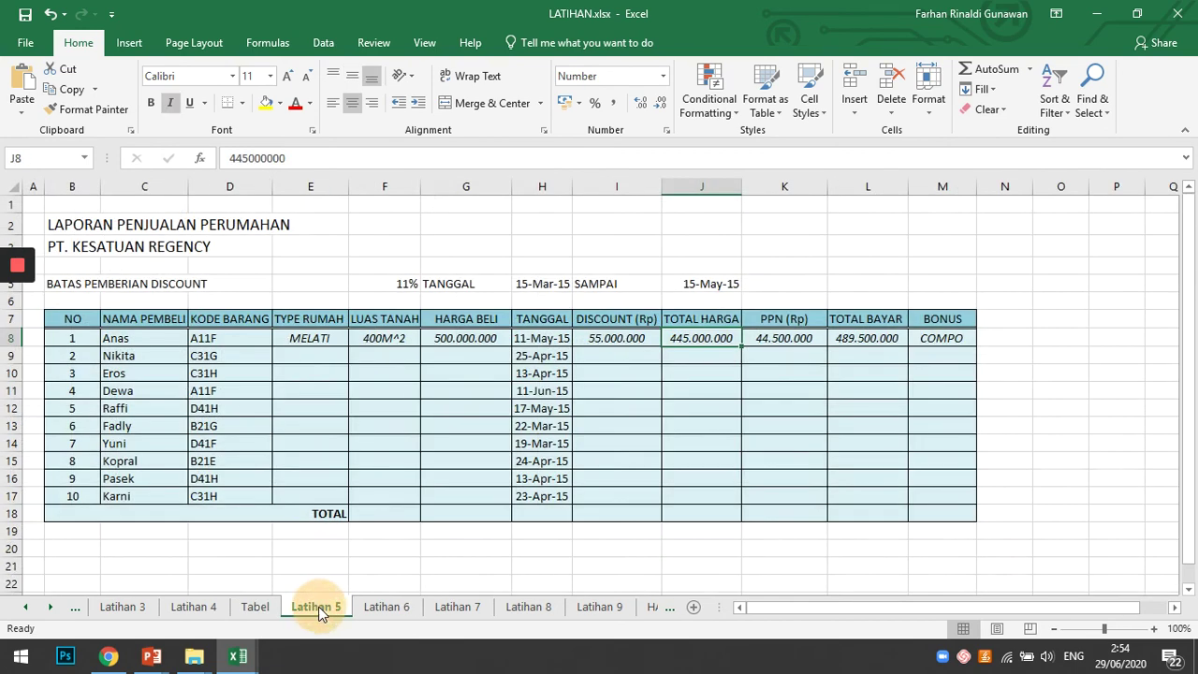
# Step: Check the example PPN in K8 against the HARGA RUMAH and PPN entries for KODE 41 on the Tabel sheet, and return to Latihan 5
pyautogui.click(777, 340)
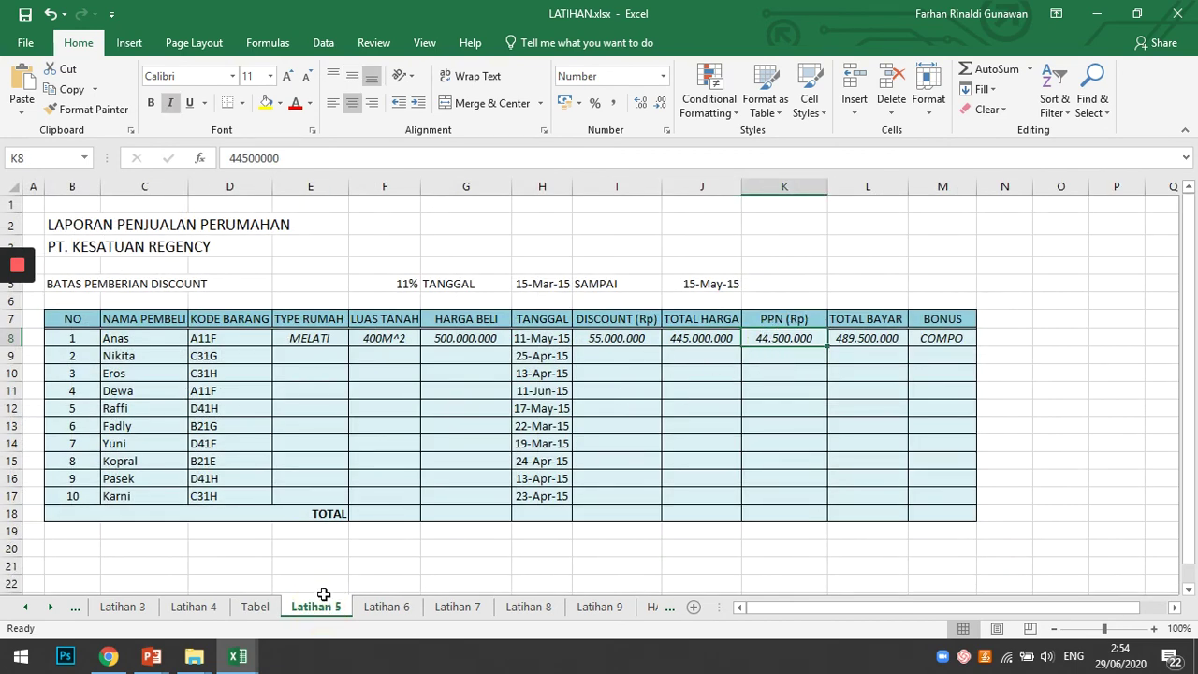
pyautogui.click(255, 606)
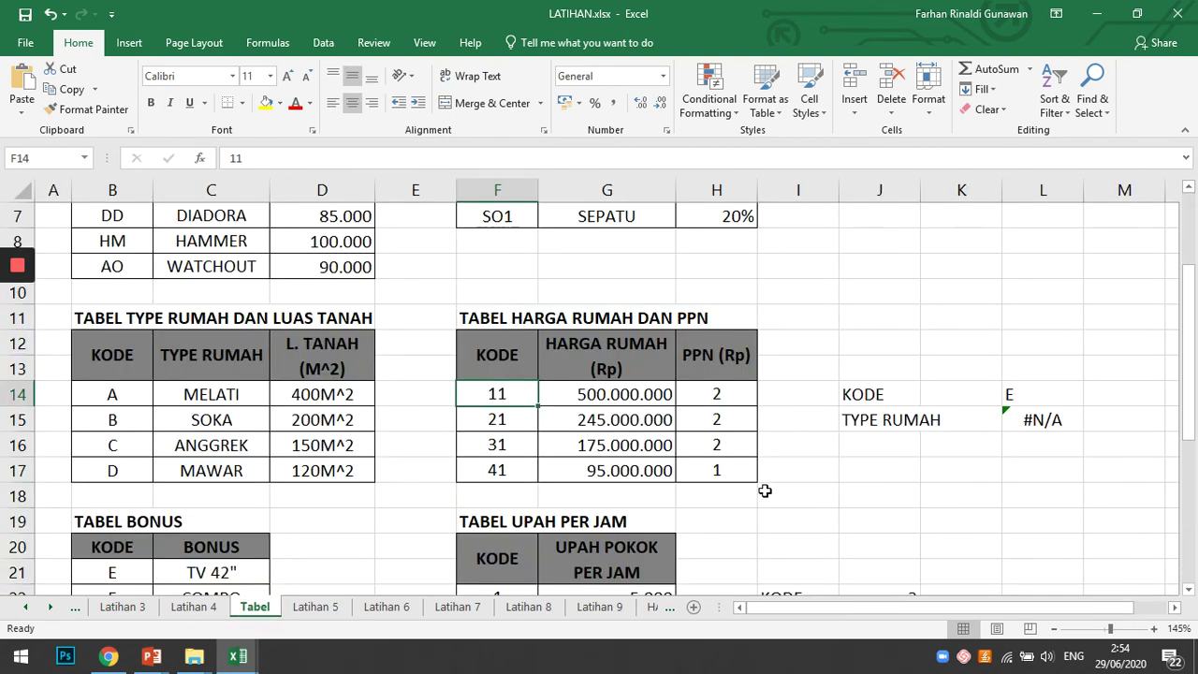
pyautogui.click(596, 471)
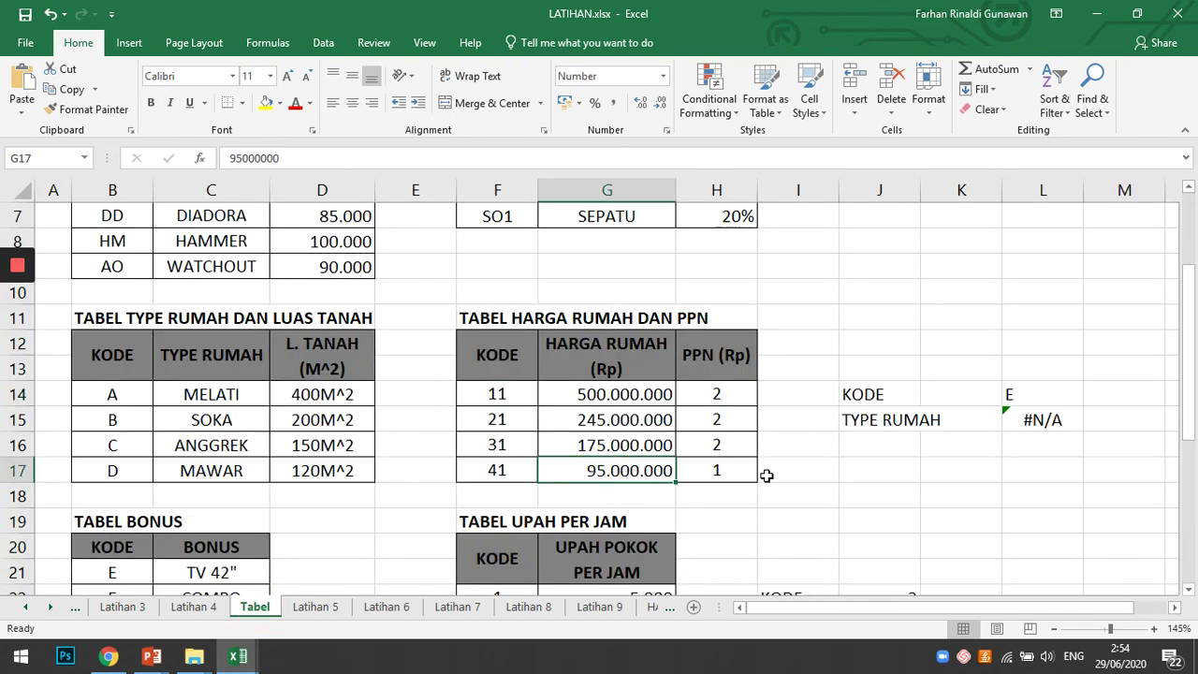
pyautogui.click(714, 473)
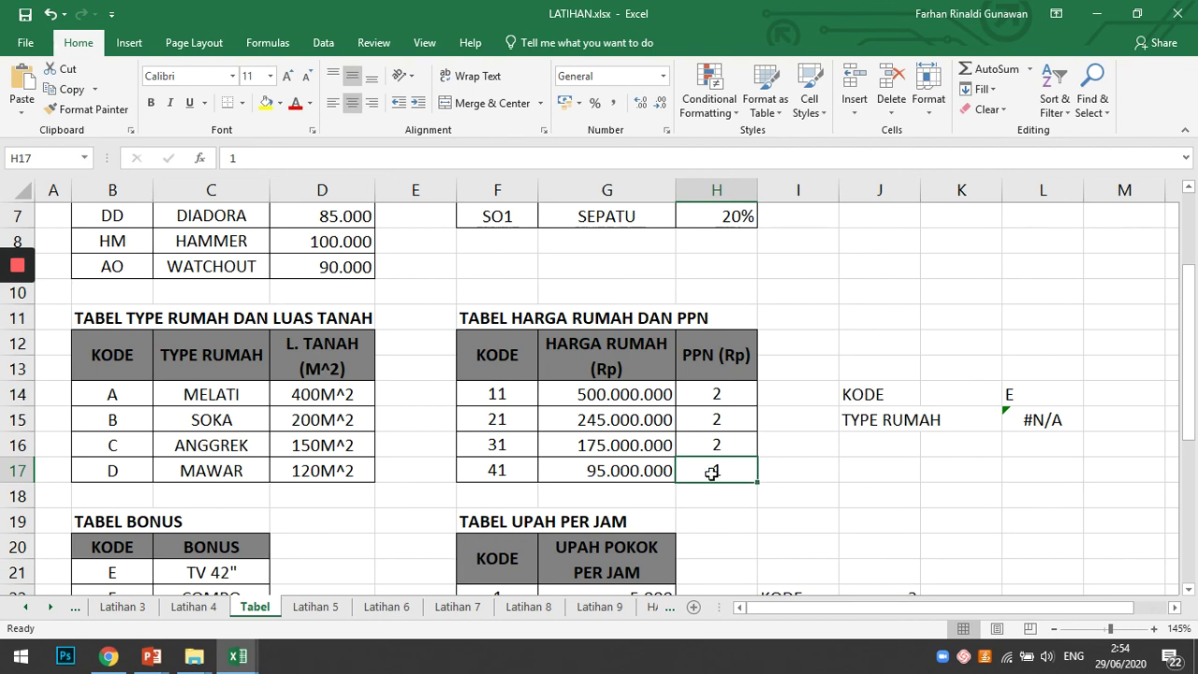
pyautogui.click(321, 611)
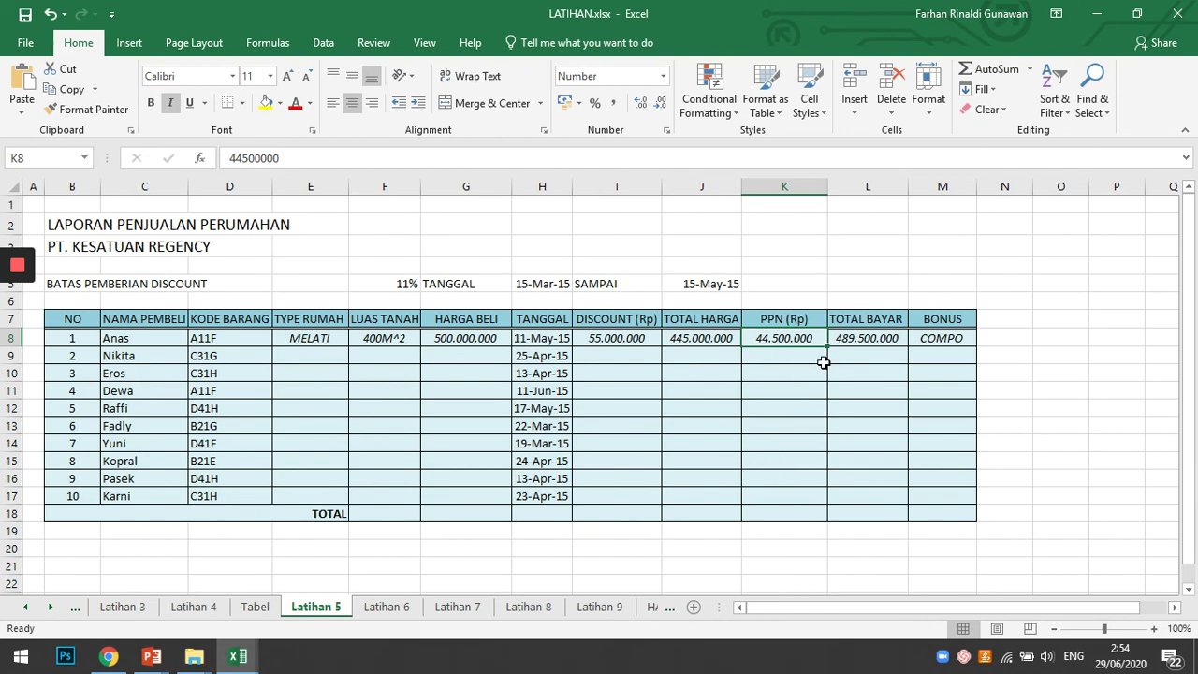
# Step: Examine how the example TOTAL BAYAR in L8 relates to the TOTAL HARGA in J8 and the PPN in K8
pyautogui.click(877, 339)
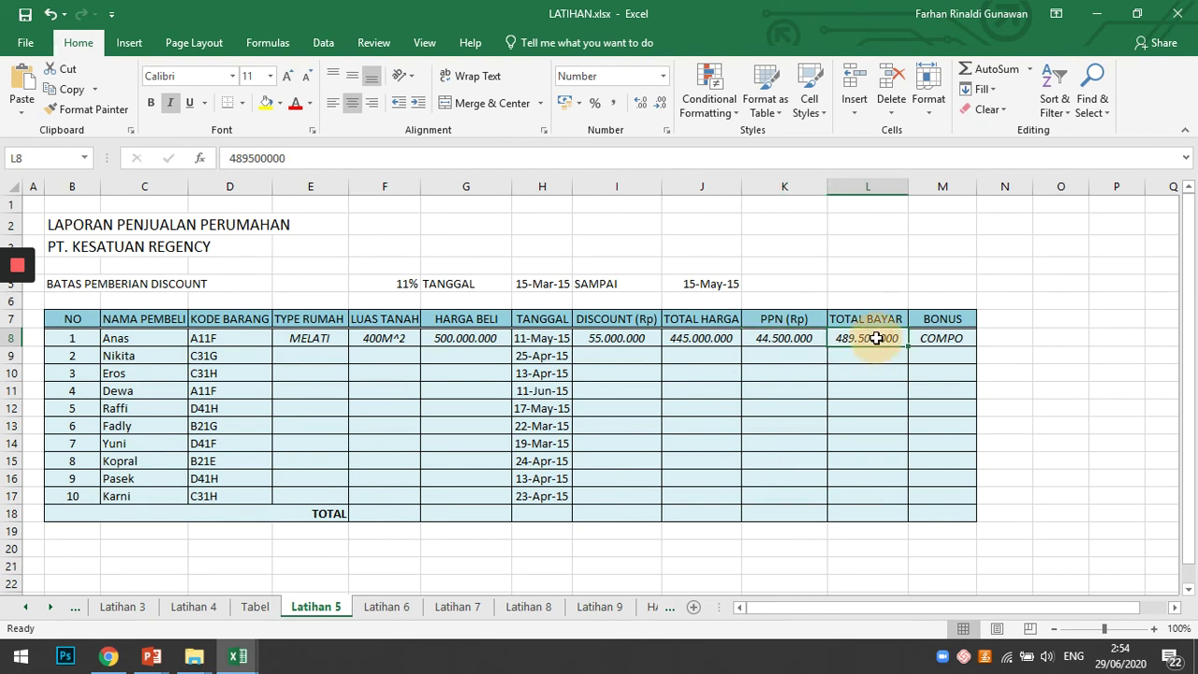
pyautogui.click(692, 339)
pyautogui.click(777, 338)
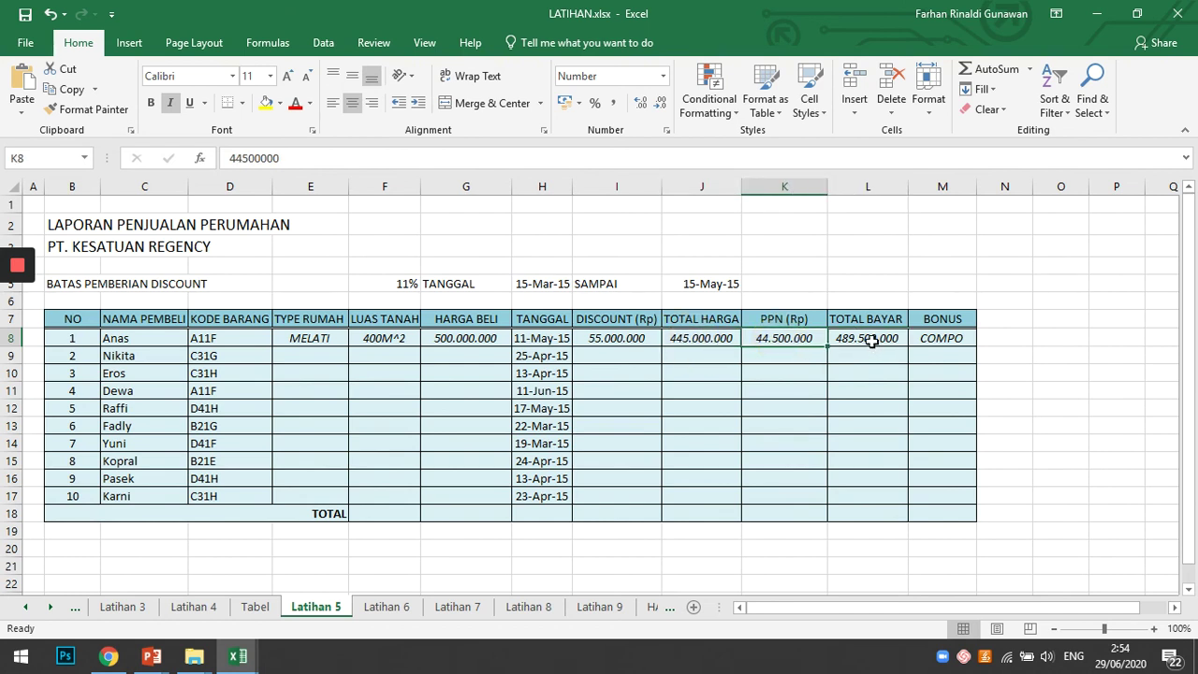
# Step: Compare the example BONUS in M8 with TABEL BONUS on the Tabel sheet, and return to Latihan 5
pyautogui.click(950, 338)
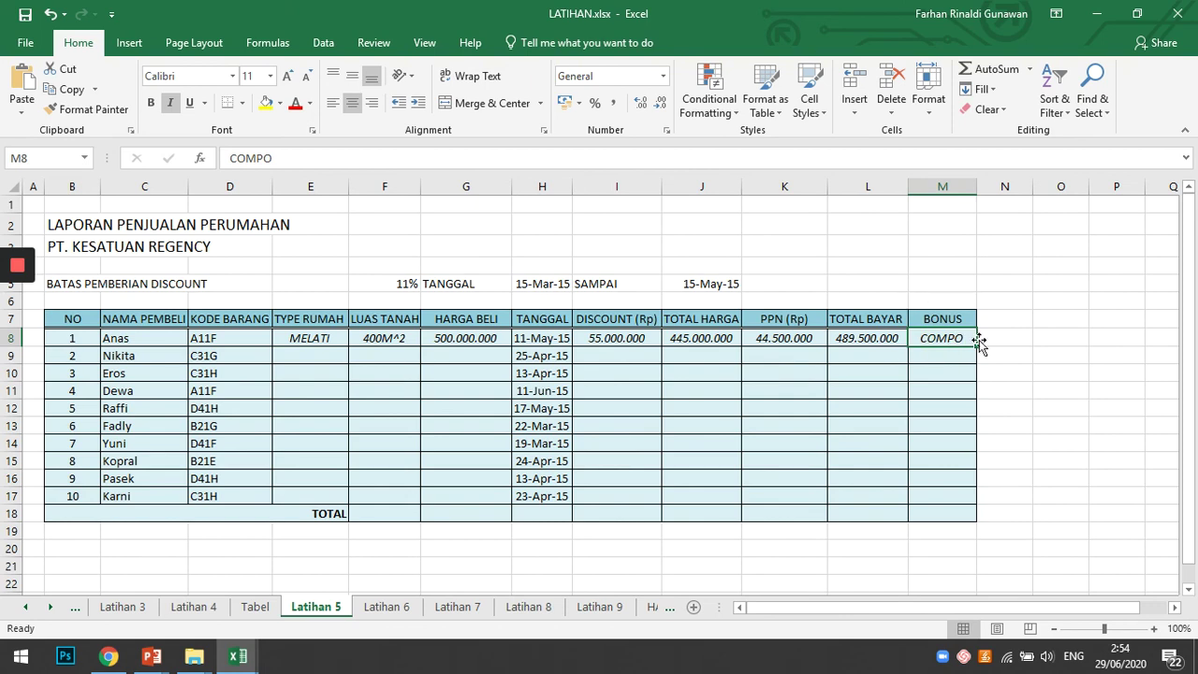
pyautogui.click(254, 606)
pyautogui.keyDown('ctrl'); pyautogui.scroll(3, 475, 465); pyautogui.keyUp('ctrl')
pyautogui.scroll(-1, 474, 464)
pyautogui.moveTo(99, 292); pyautogui.dragTo(201, 444)
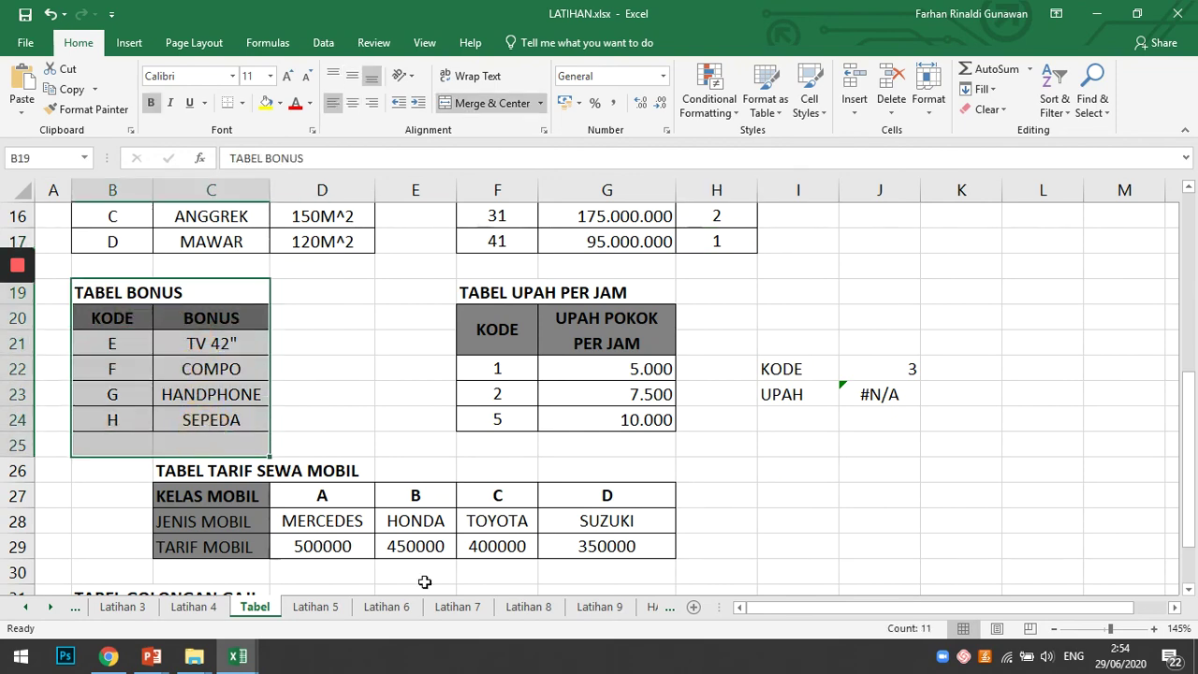
pyautogui.click(315, 608)
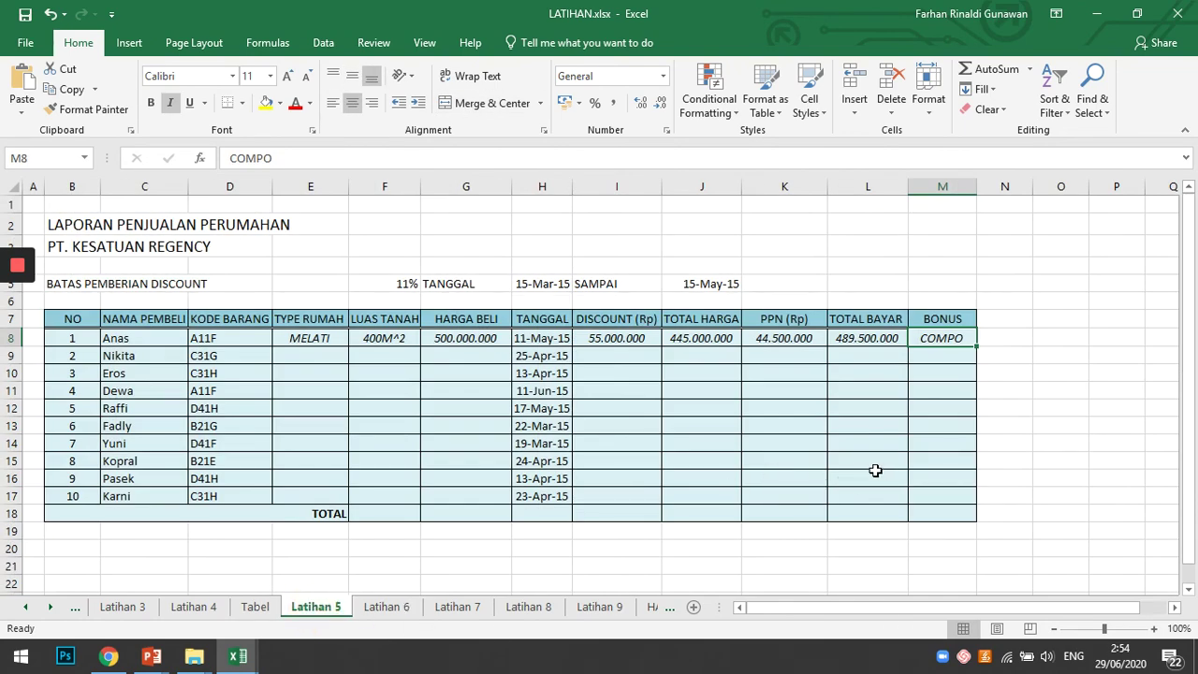
# Step: Examine how the example KODE BARANG in D8 relates to KODE F in TABEL BONUS on the Tabel sheet, and return to Latihan 5
pyautogui.click(234, 320)
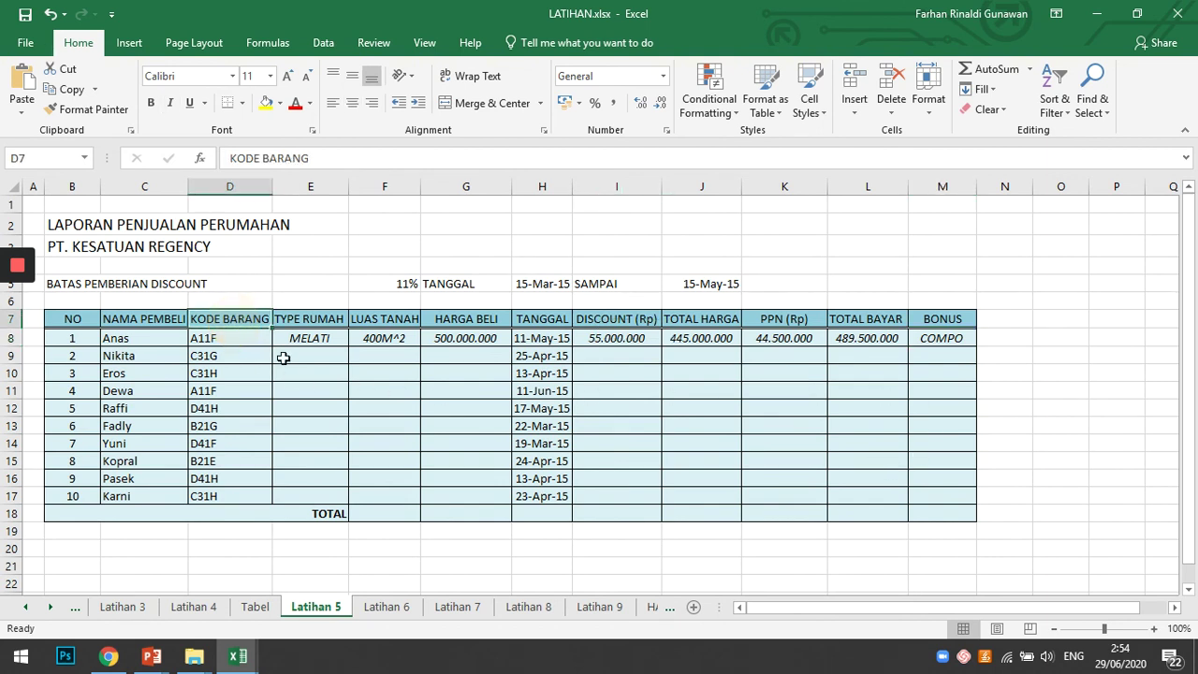
pyautogui.click(215, 336)
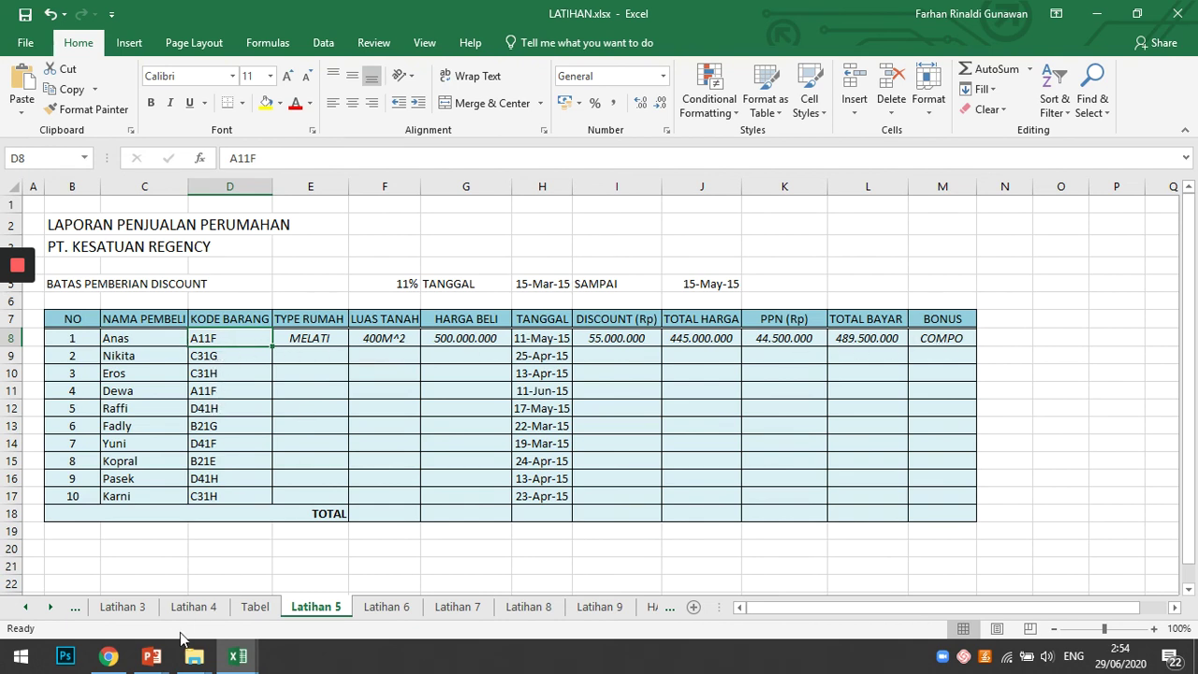
pyautogui.click(255, 607)
pyautogui.click(108, 375)
pyautogui.click(314, 607)
pyautogui.click(231, 356)
pyautogui.click(230, 338)
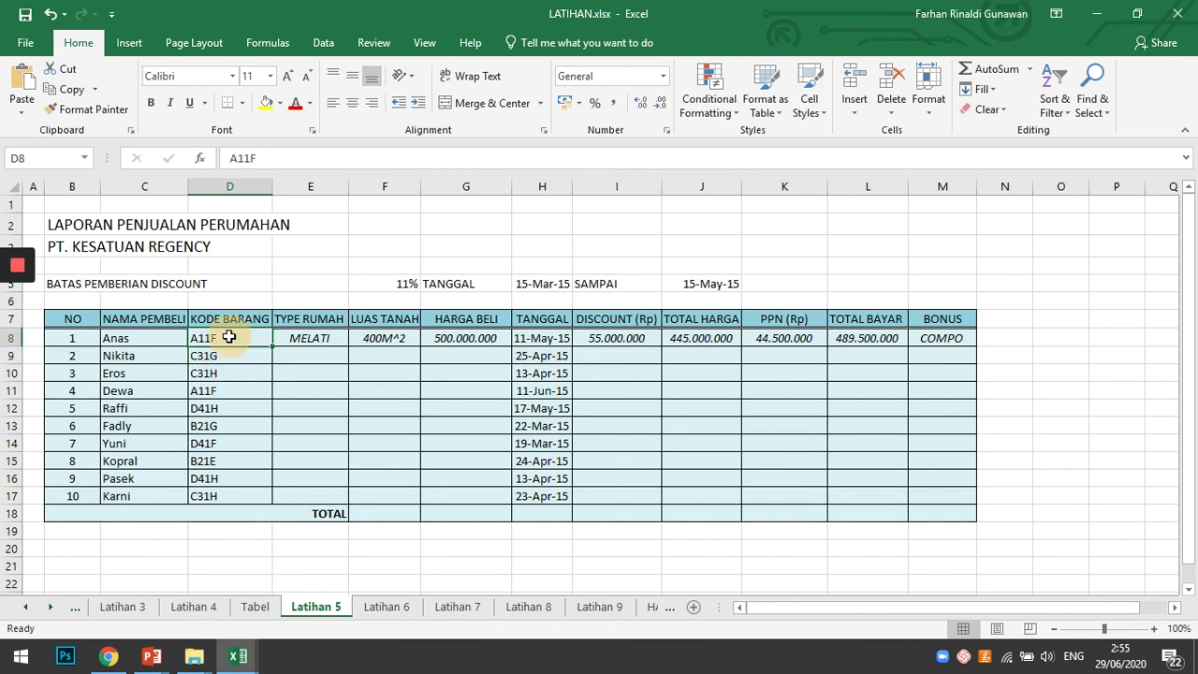
# Step: Check the example TANGGAL in H8 against the discount period from H5 to J5
pyautogui.click(538, 339)
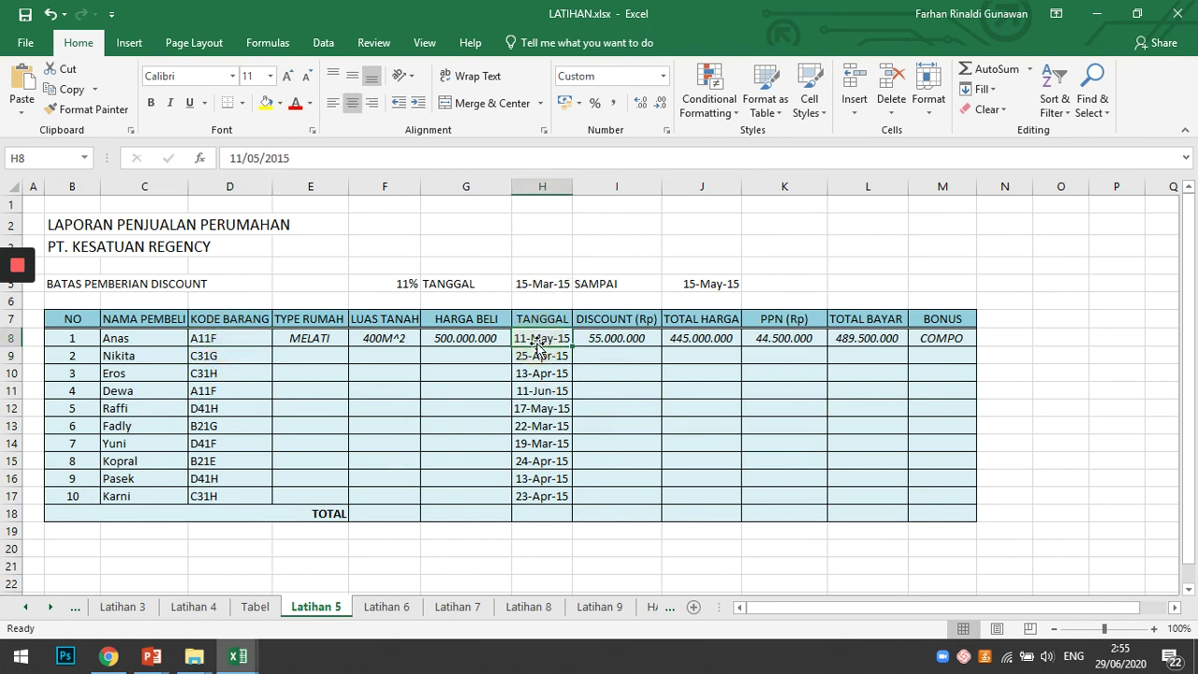
pyautogui.click(532, 283)
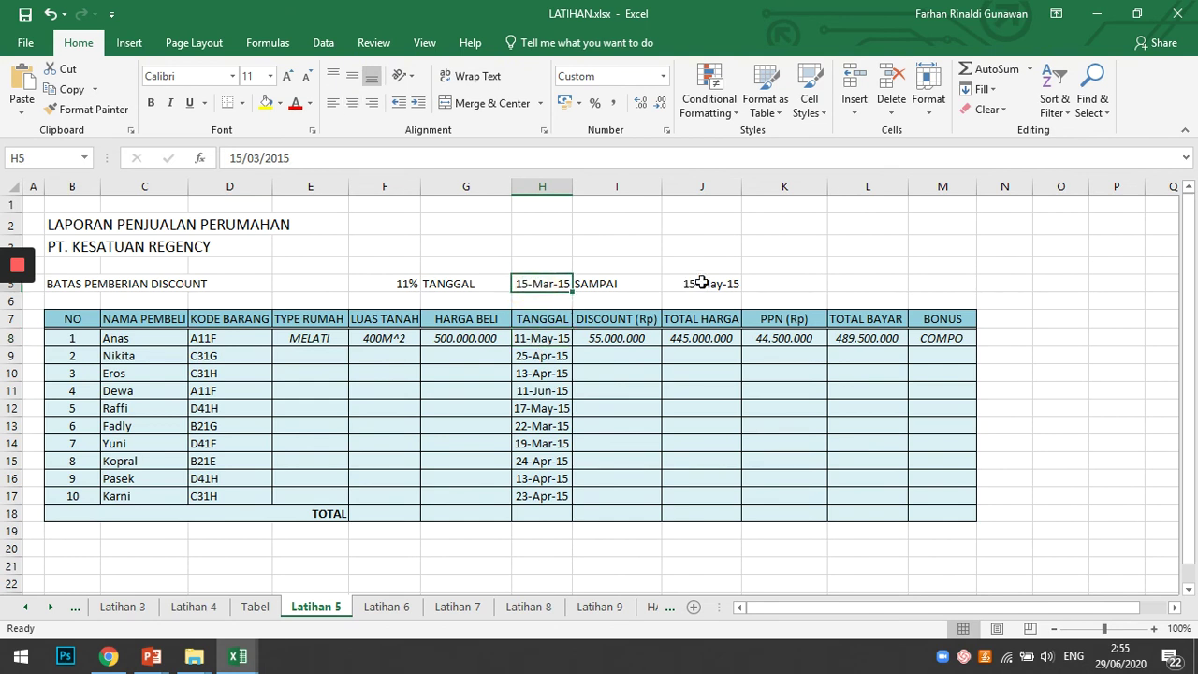
pyautogui.click(698, 284)
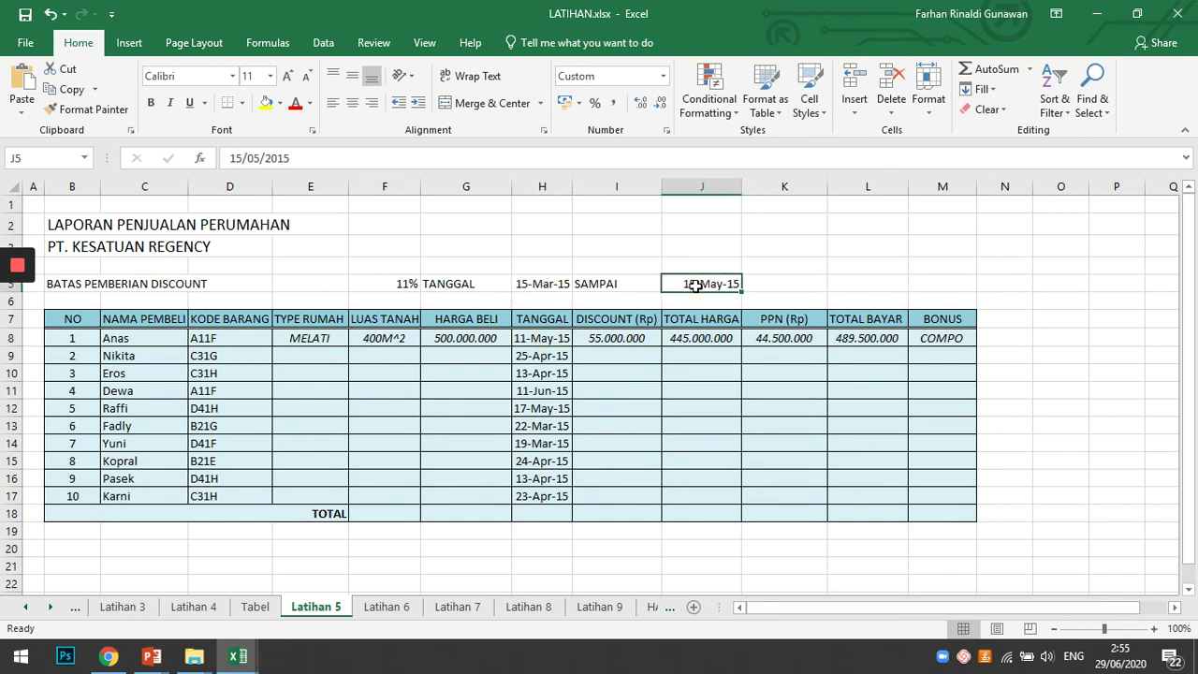